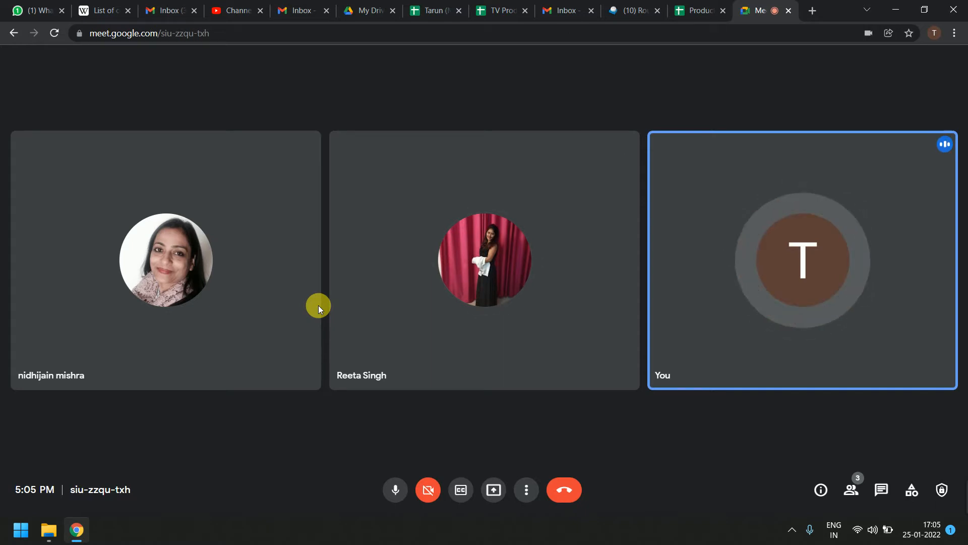
Step: Review the What is Photoshop slide of the Class 1 presentation in E: > Classes > Photoshop > Class 1, and close the file
click(502, 502)
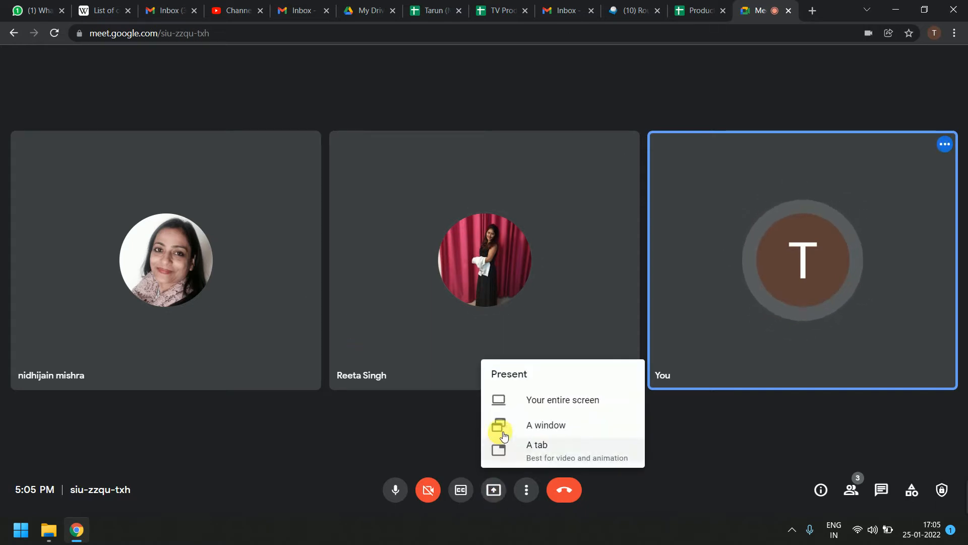
click(419, 446)
click(896, 8)
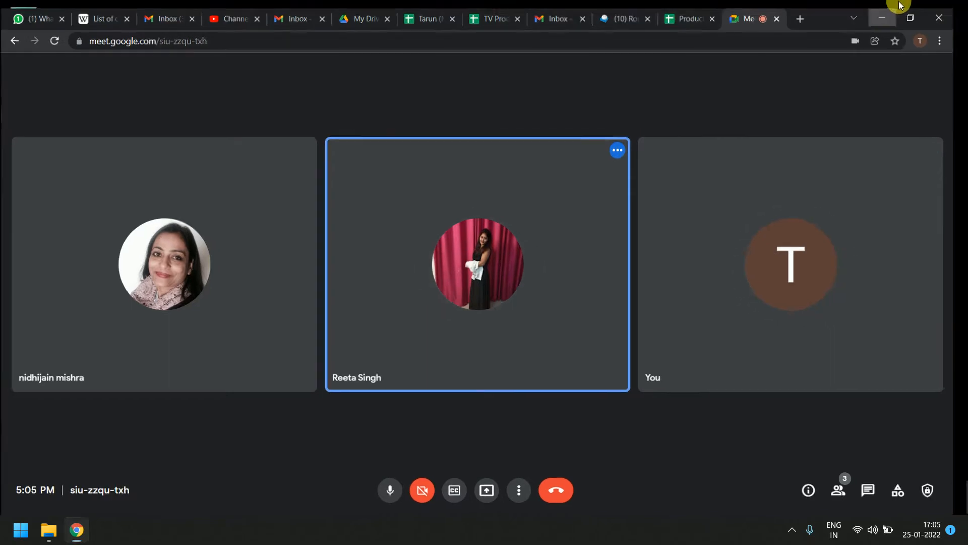
double_click(38, 23)
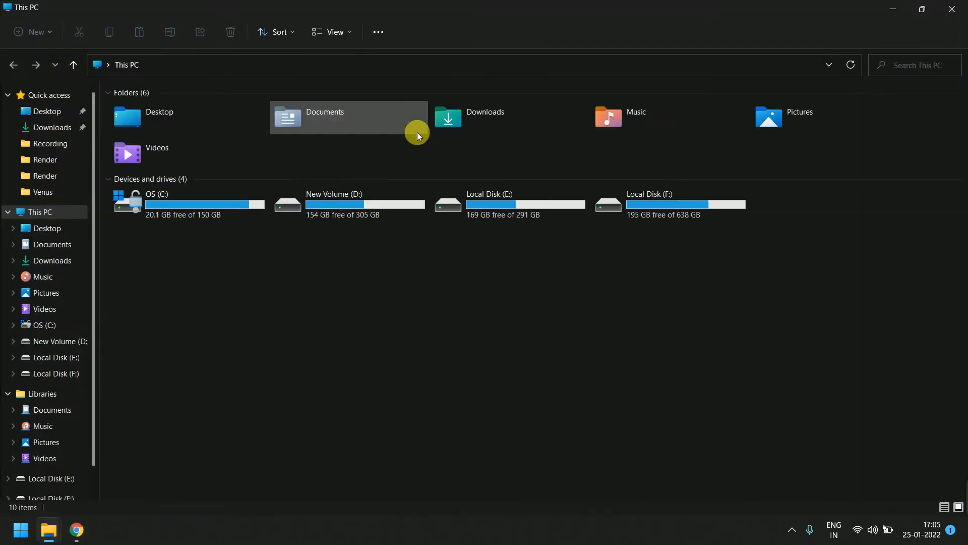
double_click(480, 198)
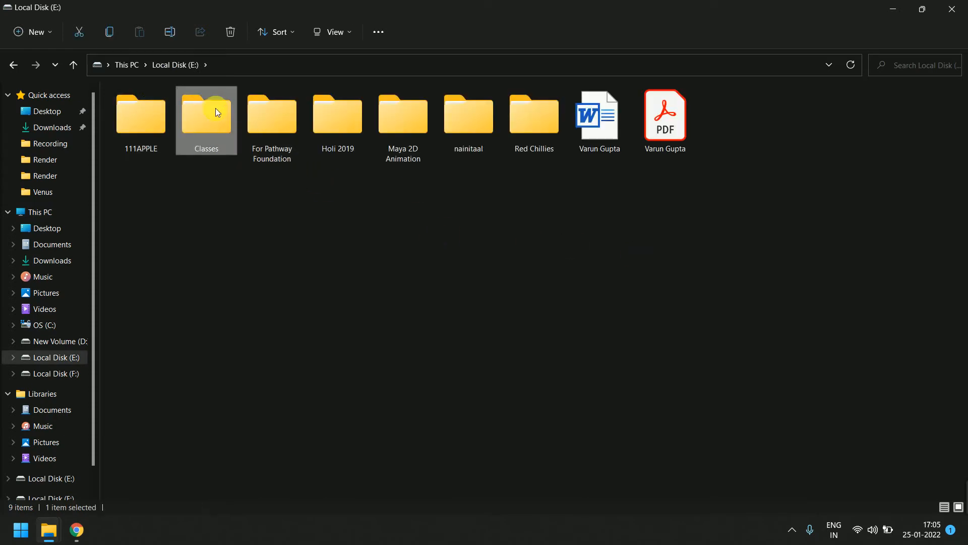
double_click(212, 113)
double_click(170, 152)
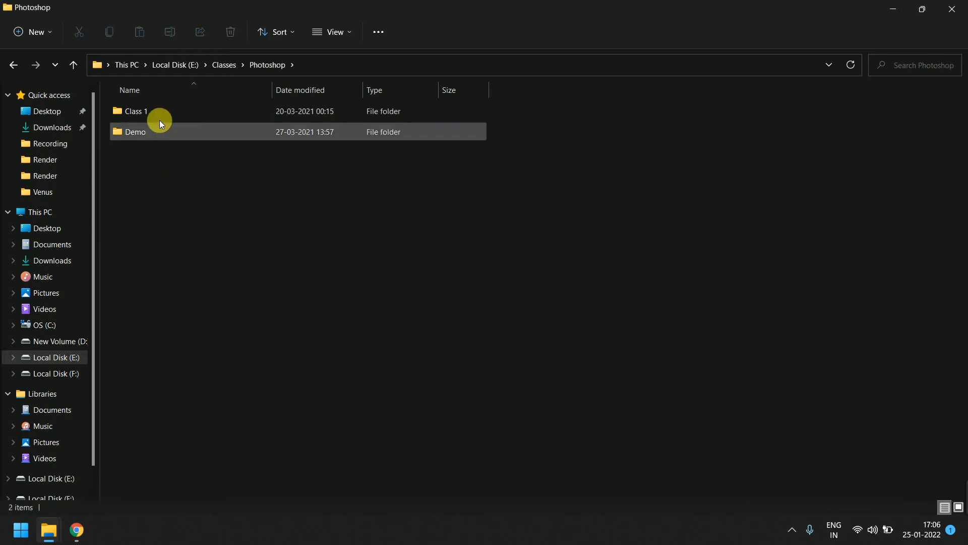
double_click(165, 104)
double_click(169, 117)
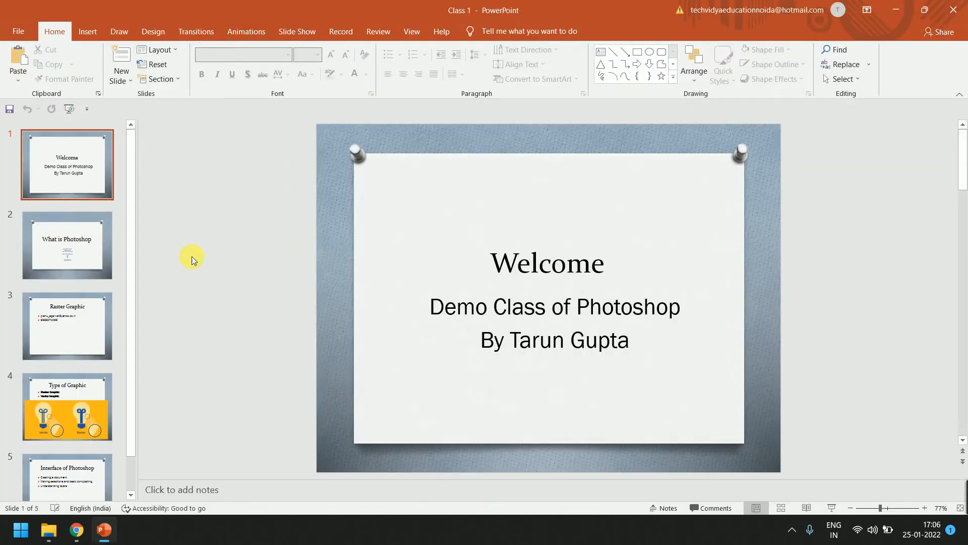
click(88, 235)
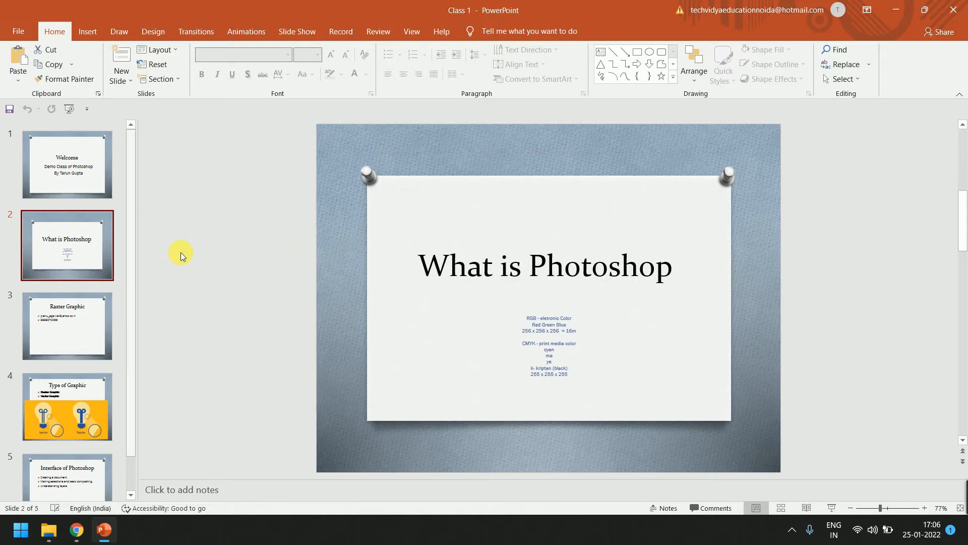
click(953, 9)
Step: Open the Demo Class presentation from Classes > Photoshop > Demo, and check its slides up to Raster Graphic before closing it
key(alt+Up)
key(alt+Up)
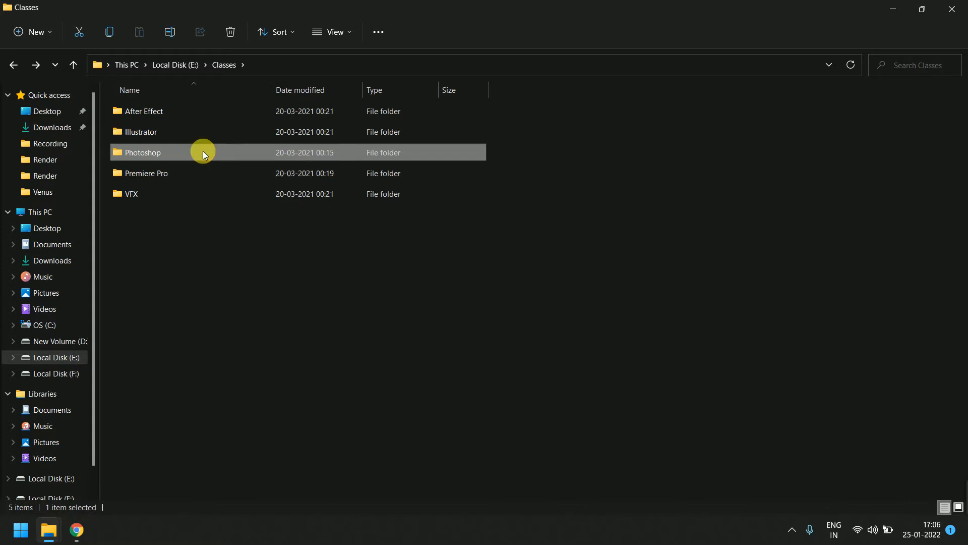
double_click(202, 151)
double_click(186, 133)
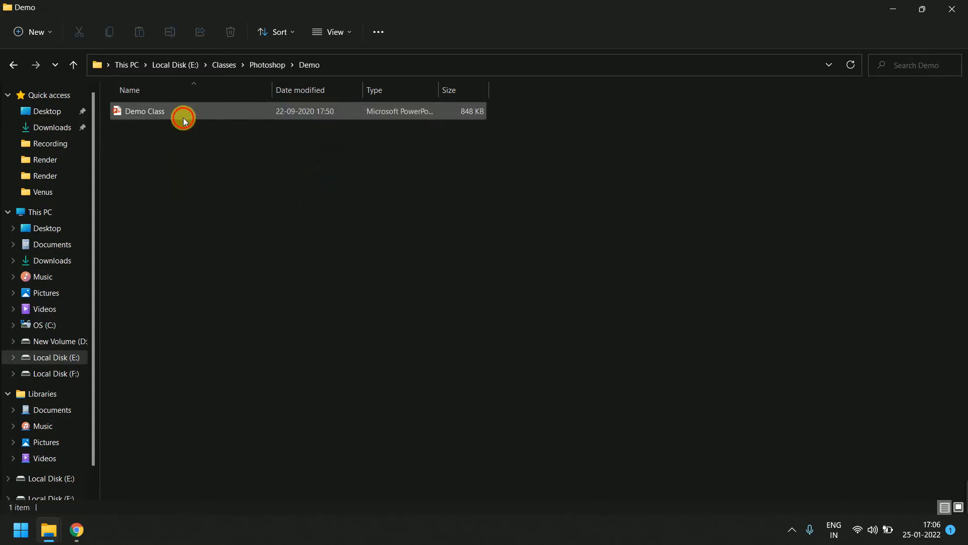
double_click(183, 113)
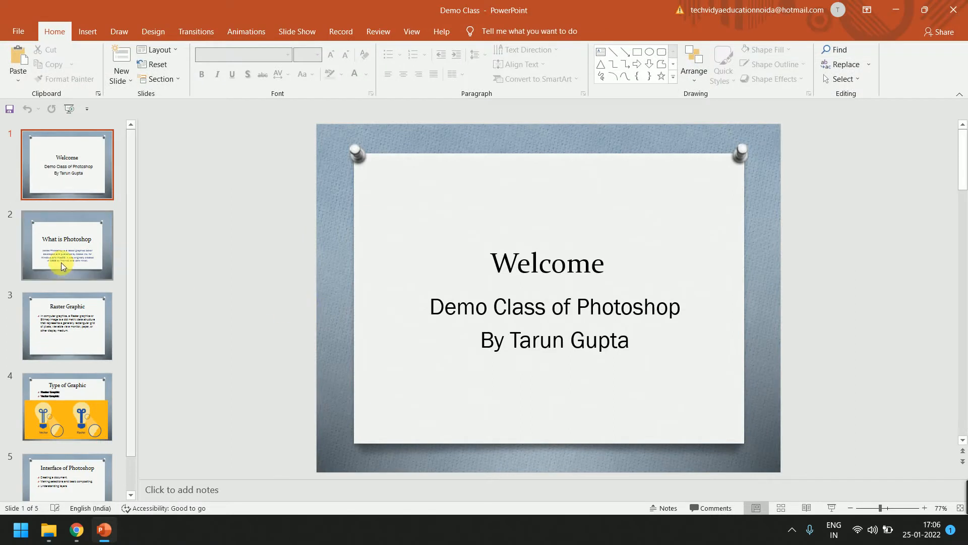
click(70, 251)
click(76, 301)
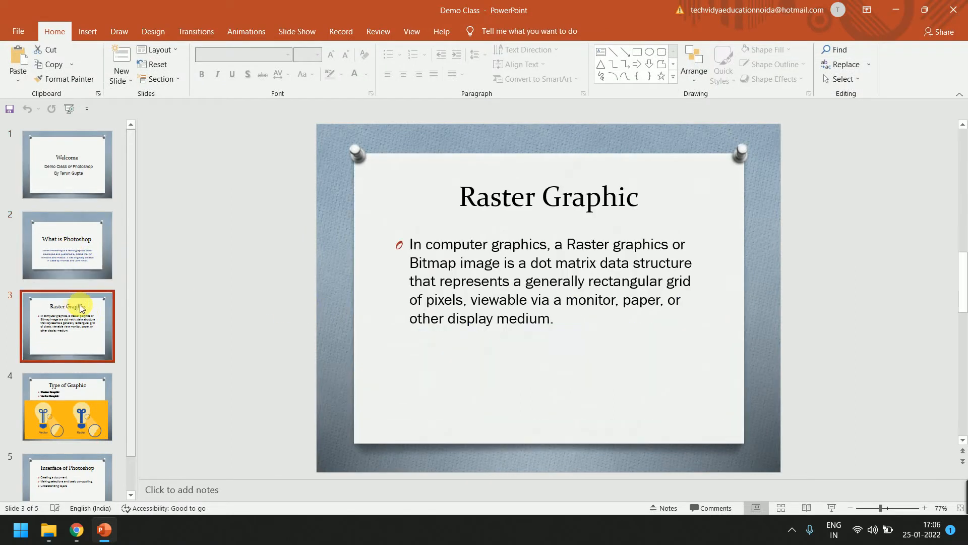
scroll(86, 324, down, 1)
click(961, 4)
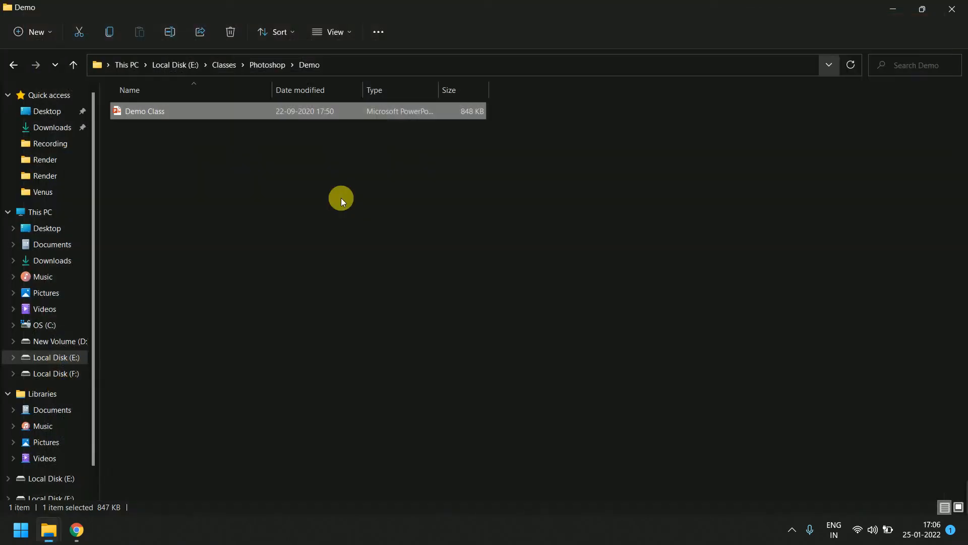
Step: Reopen the Class 1 presentation from the Photoshop folder, and check its Raster Graphic and Type of Graphic slides before closing it
key(BackSpace)
double_click(145, 109)
double_click(150, 115)
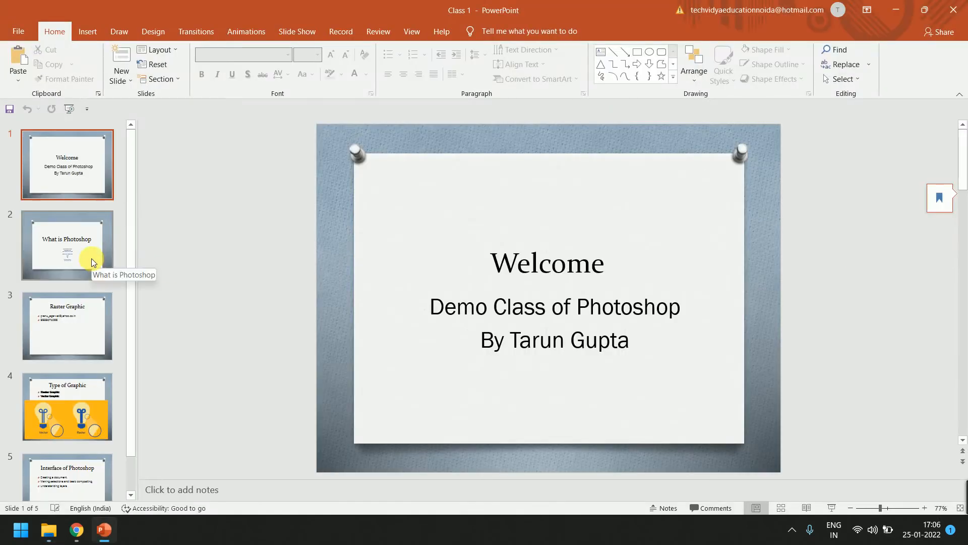
click(95, 314)
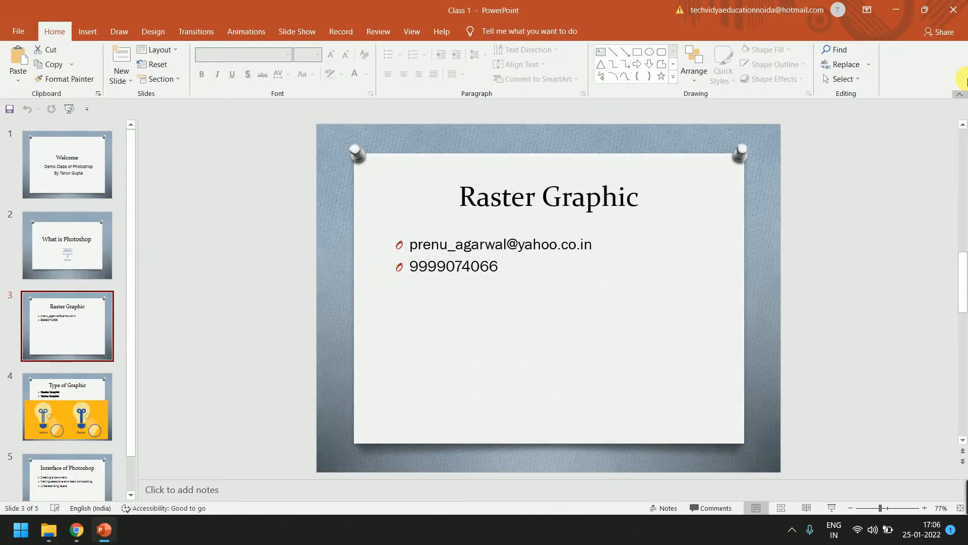
scroll(142, 388, down, 1)
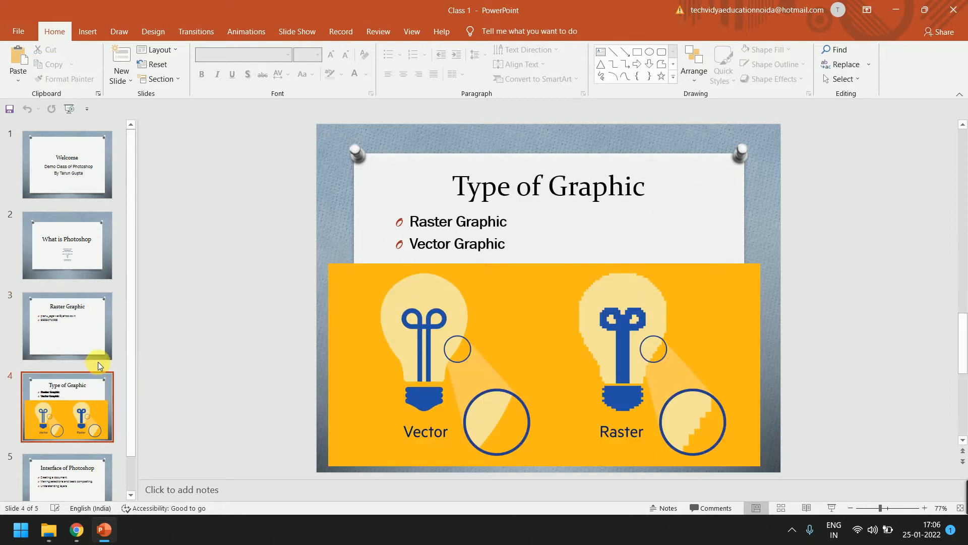
click(100, 306)
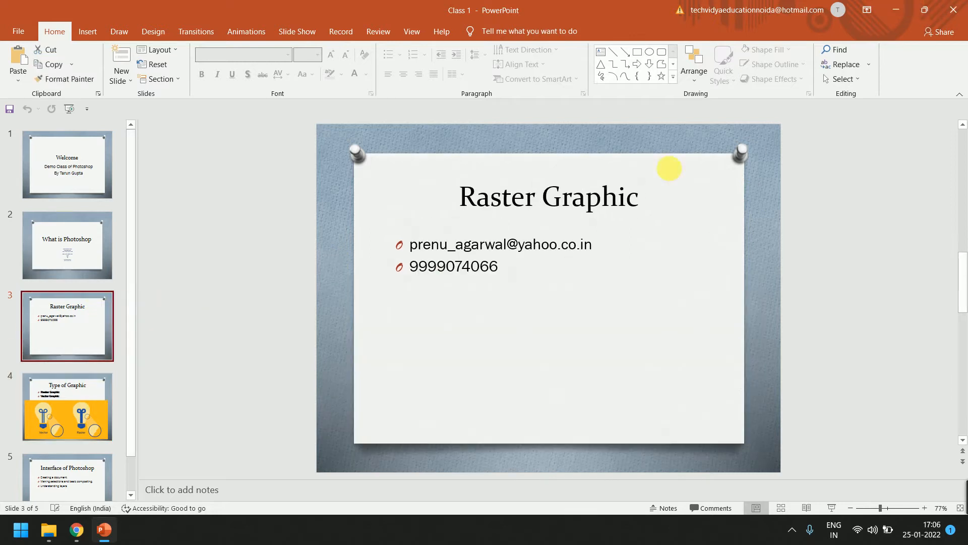
click(81, 241)
click(69, 321)
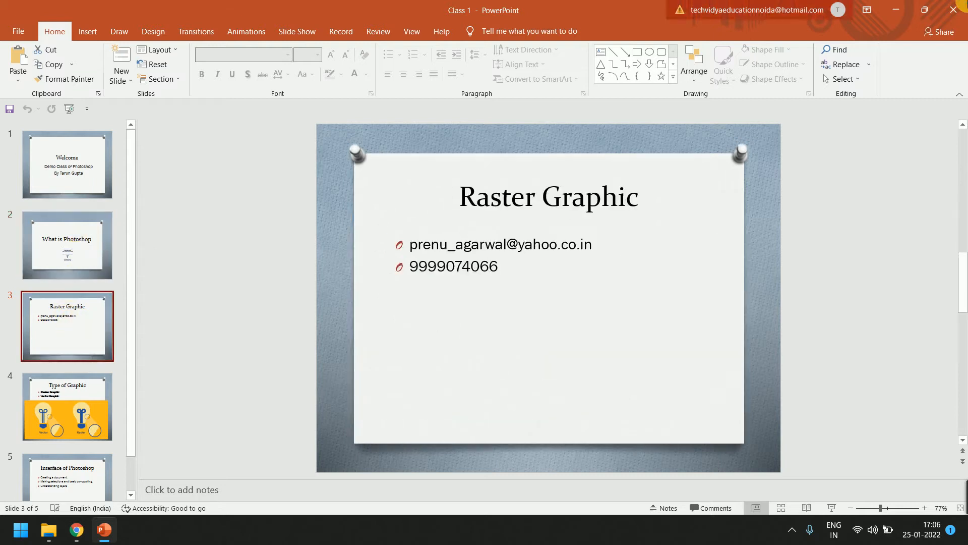
click(958, 7)
Step: Open the Demo Class presentation from the Demo folder inside Photoshop
key(BackSpace)
click(146, 136)
double_click(146, 132)
double_click(157, 110)
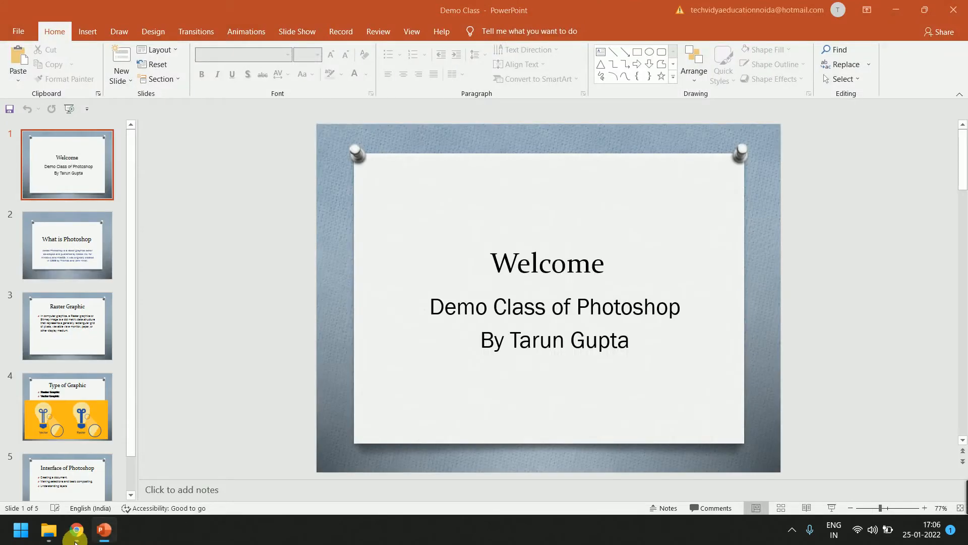
Step: Switch to the Google Meet call, present the entire screen with the sharing notice hidden, and return to the Demo Class presentation
click(76, 540)
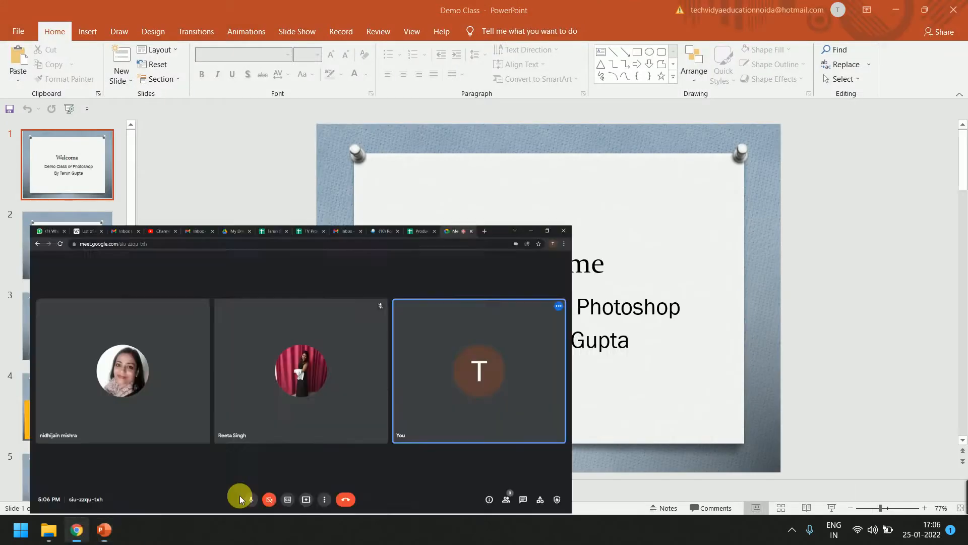
click(500, 493)
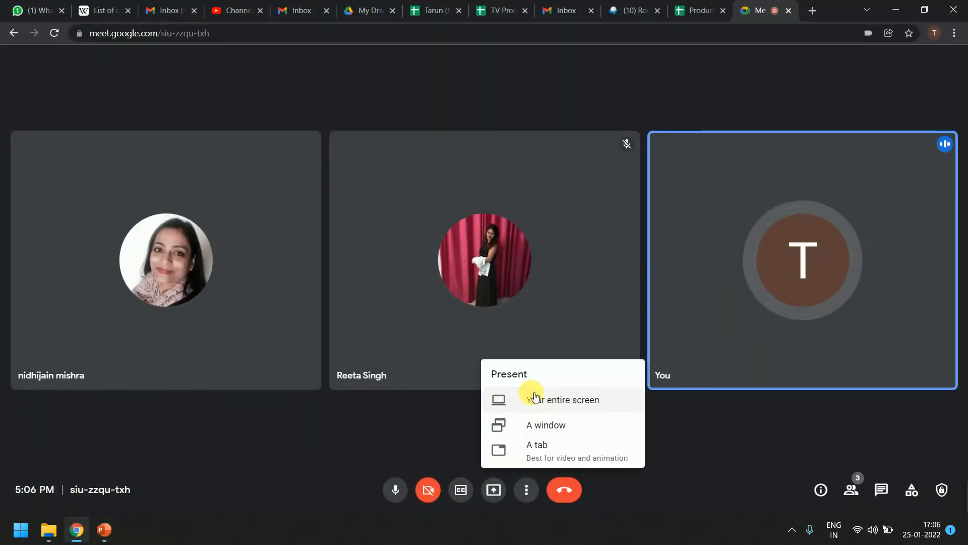
click(533, 396)
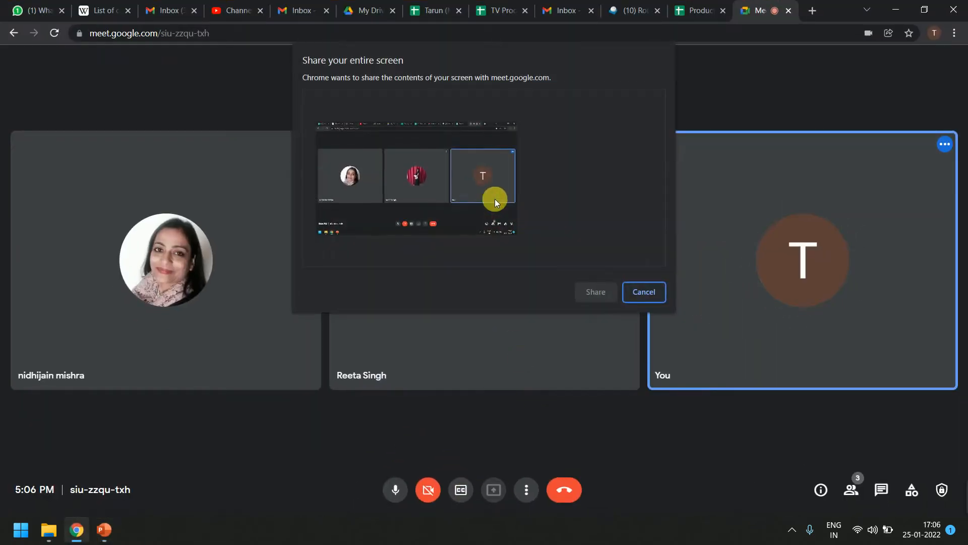
click(494, 198)
click(595, 286)
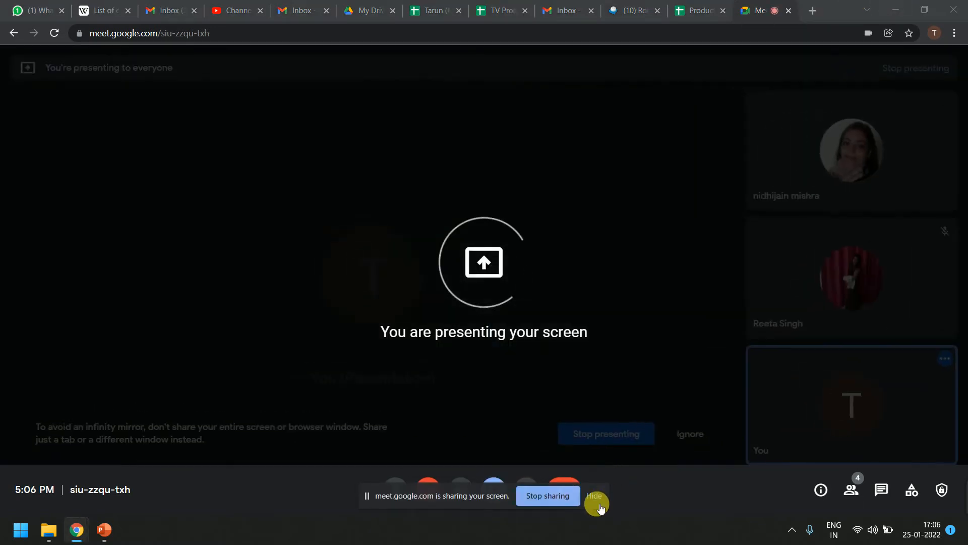
click(595, 499)
click(896, 10)
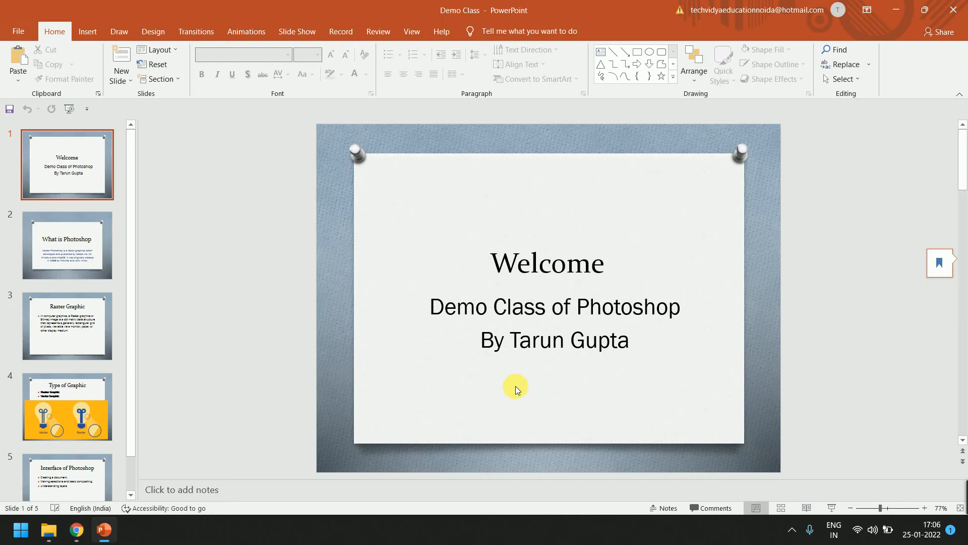
Step: Show the Raster Graphic slide, and switch from the presentation to a new Notepad document
click(82, 308)
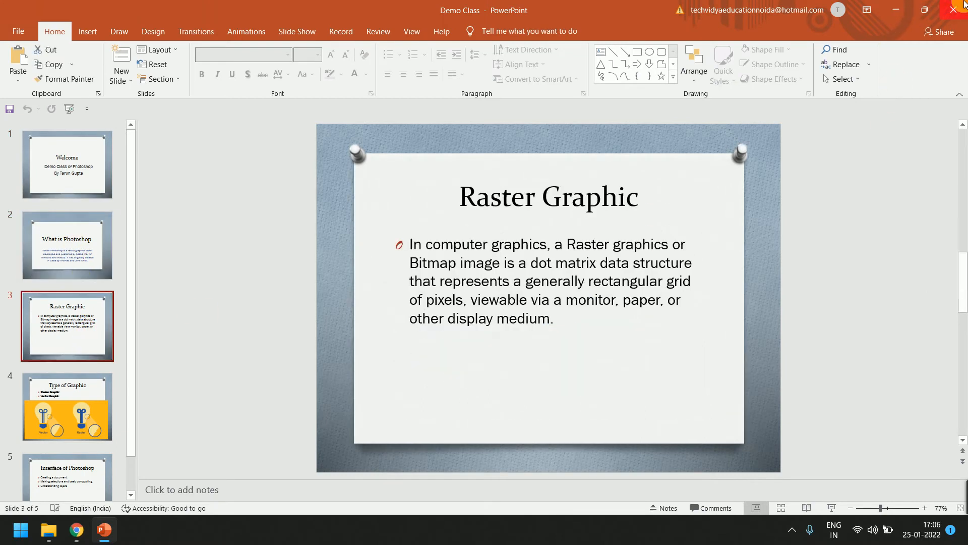
click(895, 9)
key(super)
text(notepad)
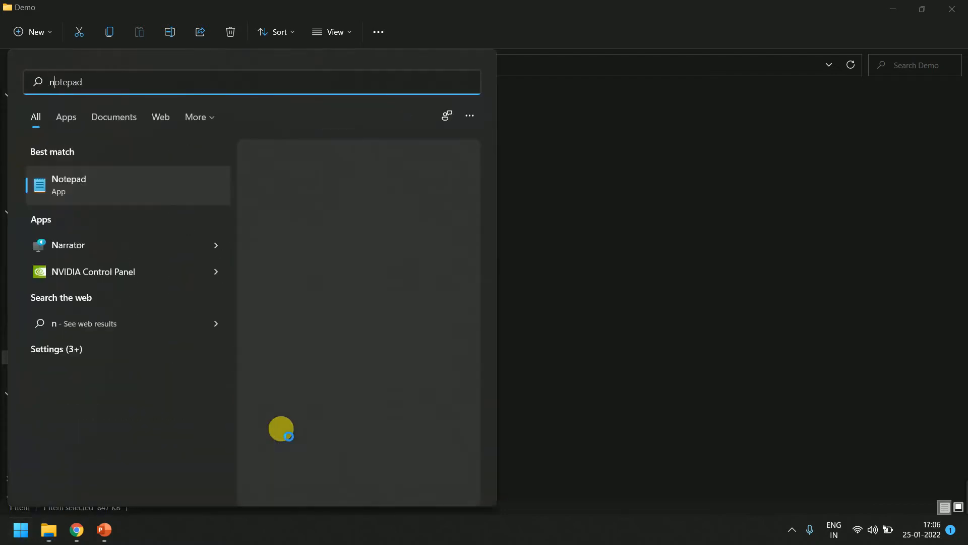
key(Return)
Step: Write the heading "Graphic Designing" and, after a blank line, "Graphic + Designing"
text(G)
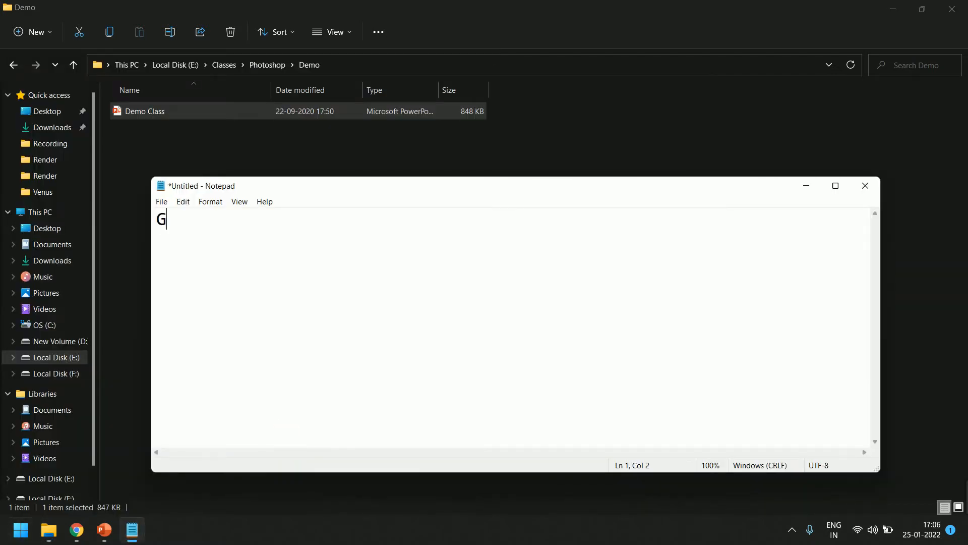
text(raphic Designing)
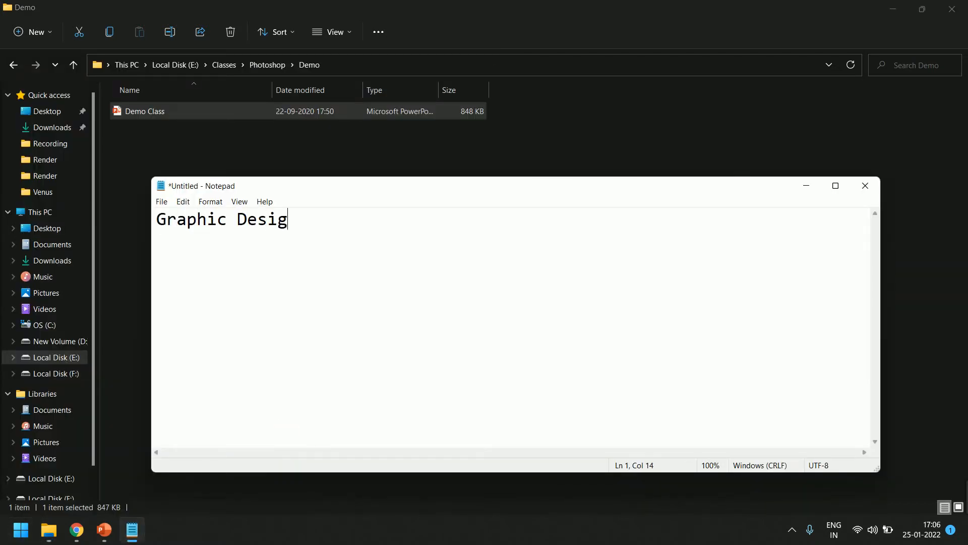
key(Return)
key(Return)
text(Graphi)
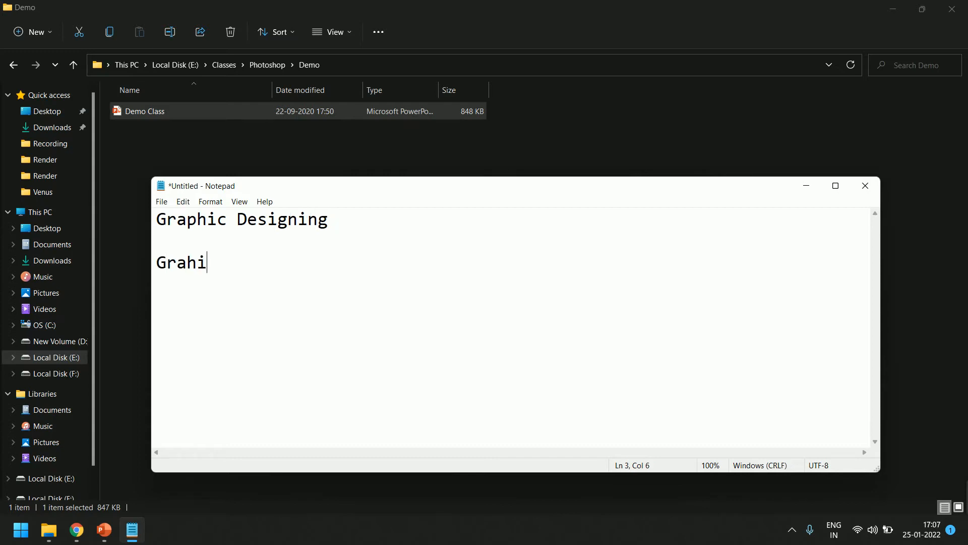
text(c + Designing)
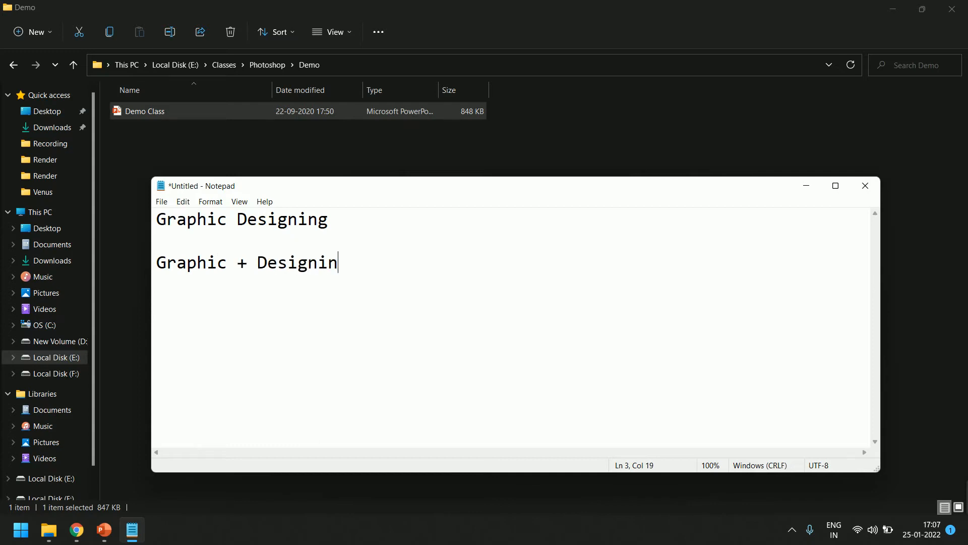
Step: List "shape", "color", "text" and "image" on separate lines under "Graphic + Designing"
key(Return)
text(c)
key(BackSpace)
text(s)
key(BackSpace)
text(shp)
key(BackSpace)
text(ape)
key(Return)
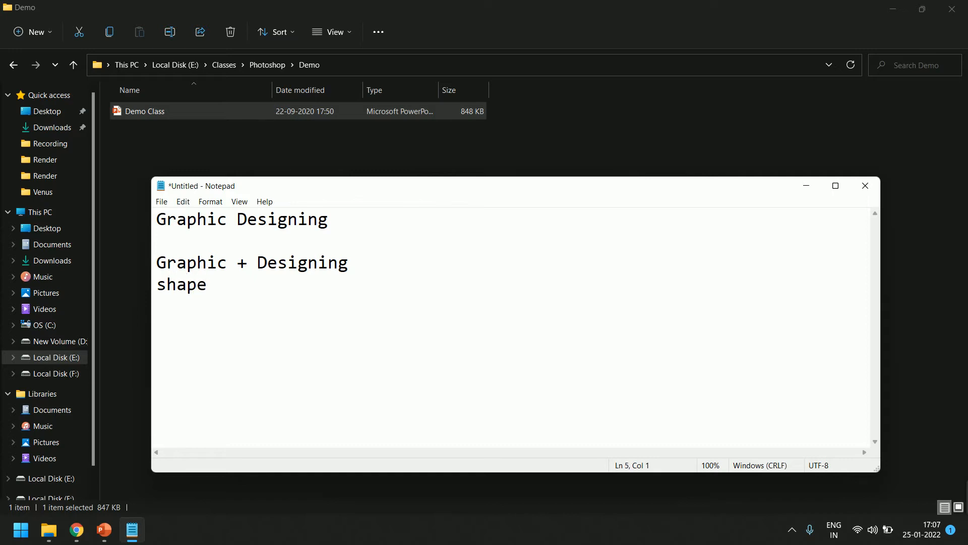
text(color)
key(Return)
text(text)
key(Return)
text(image)
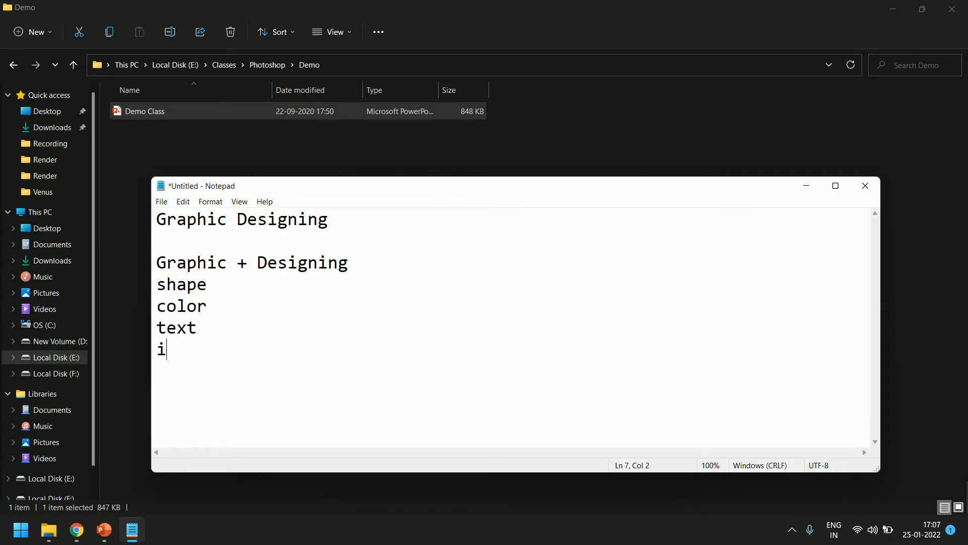
Step: End the list of graphic elements with the line "or etc."
key(Return)
text(or)
key(BackSpace)
text(o)
key(BackSpace)
key(BackSpace)
text(r etc)
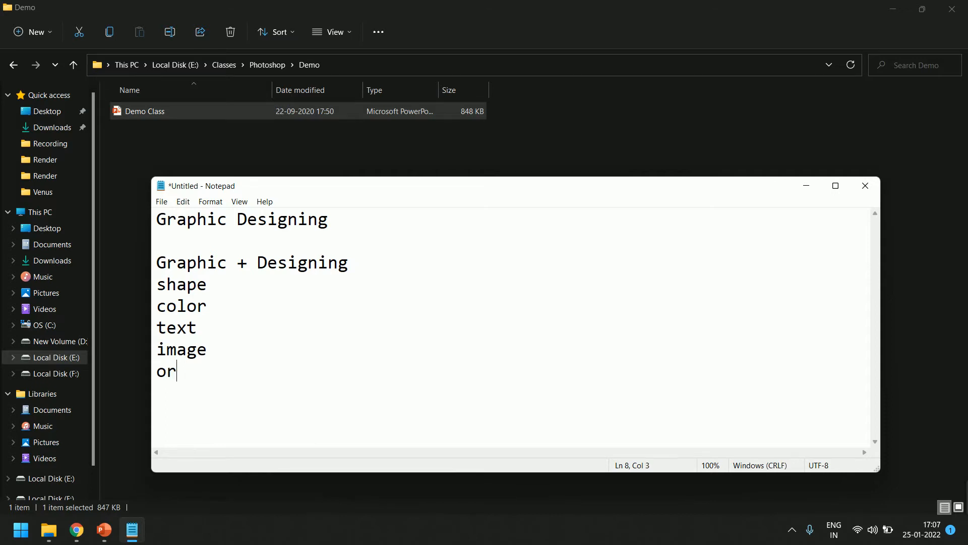
key(Return)
key(BackSpace)
text(.)
Step: Add the line "2 type of graphic" after a blank line below the list, and switch to File Explorer
key(Return)
key(Return)
text(gra)
key(BackSpace)
key(BackSpace)
key(BackSpace)
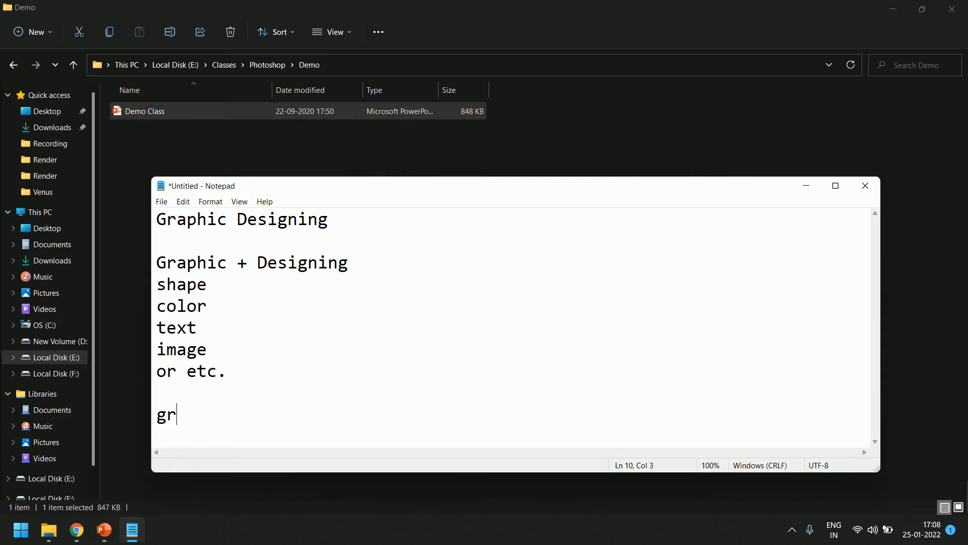
text(2 type of graphic)
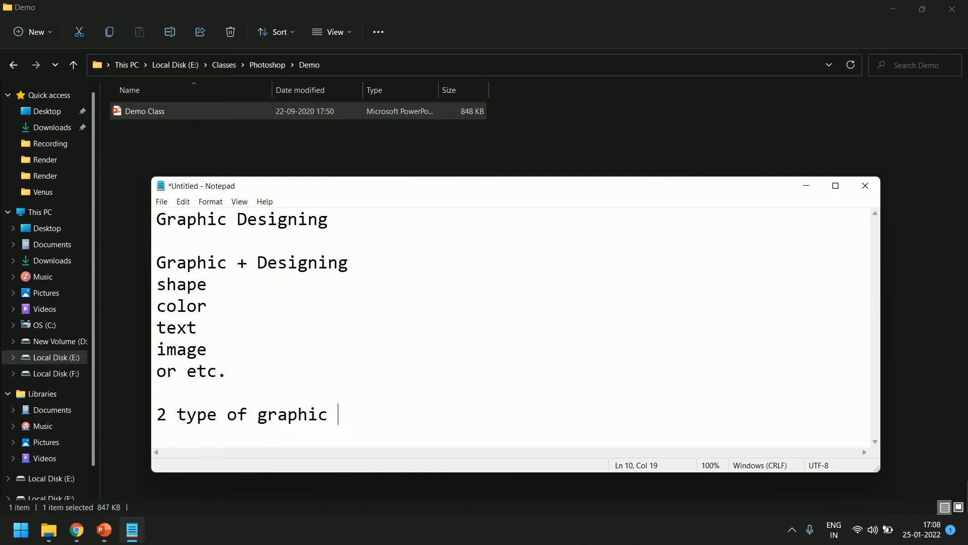
key(Return)
key(alt+Tab)
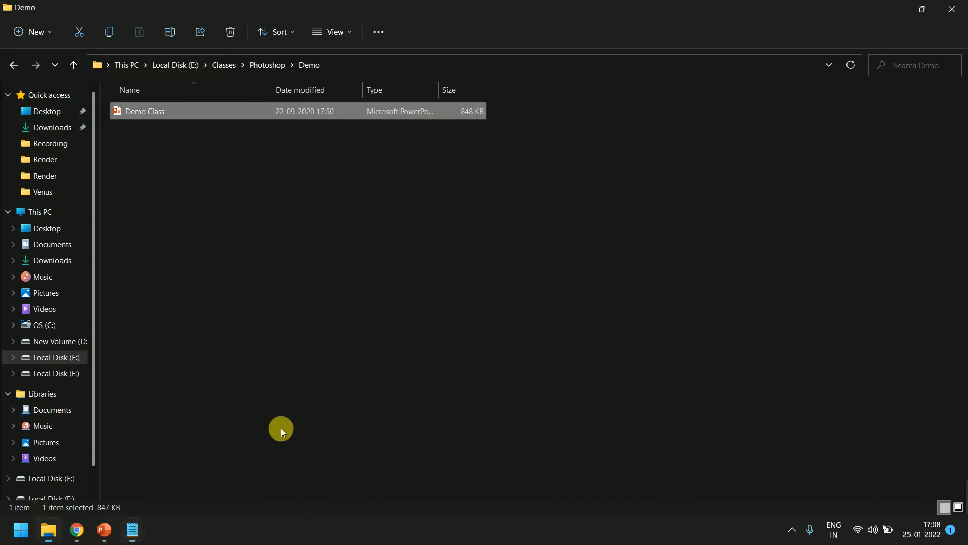
Step: Switch to the Demo Class presentation in PowerPoint and show the "Type of Graphic" slide, highlighting its Raster Graphic and Vector Graphic bullets
key(alt+Tab)
key(alt+Tab)
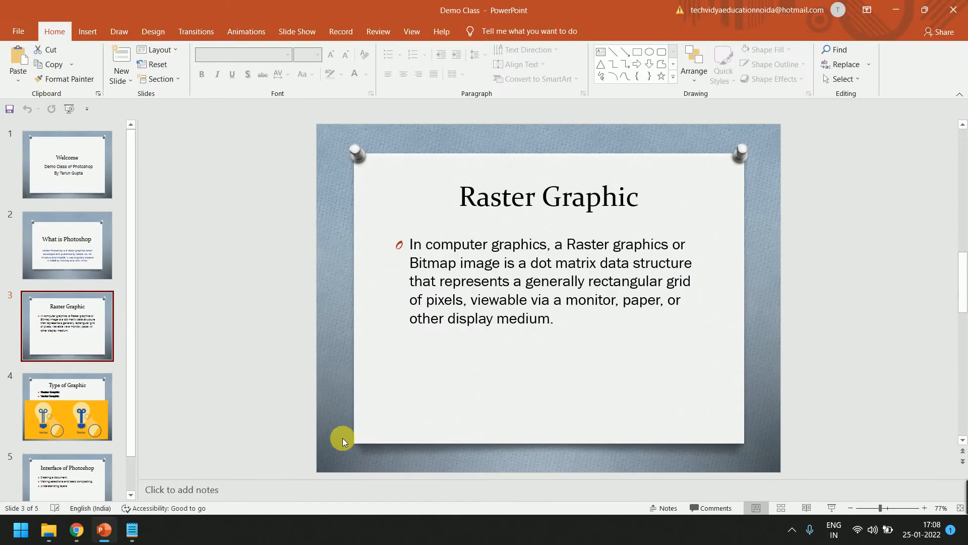
click(61, 377)
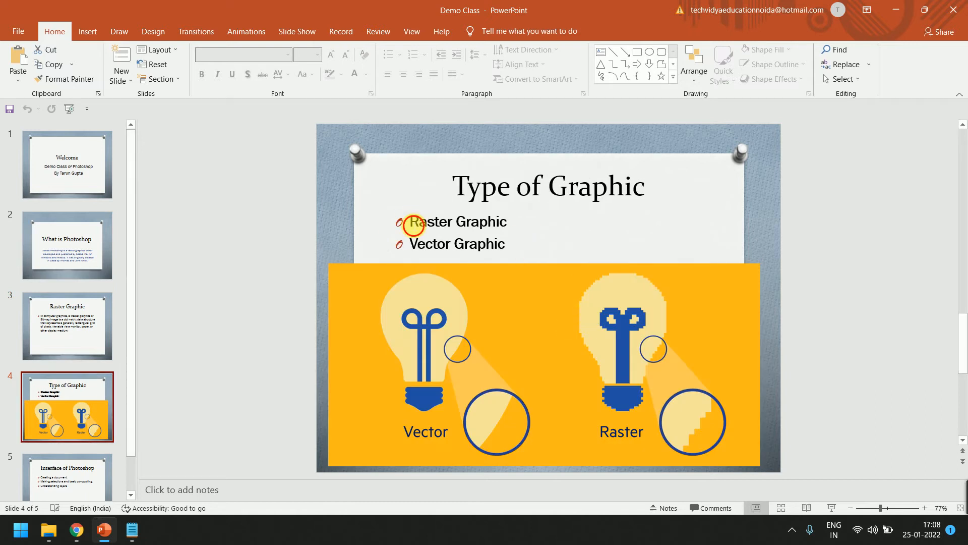
mouse_move(410, 223)
mouse_down()
mouse_move(519, 240)
mouse_move(522, 252)
mouse_up()
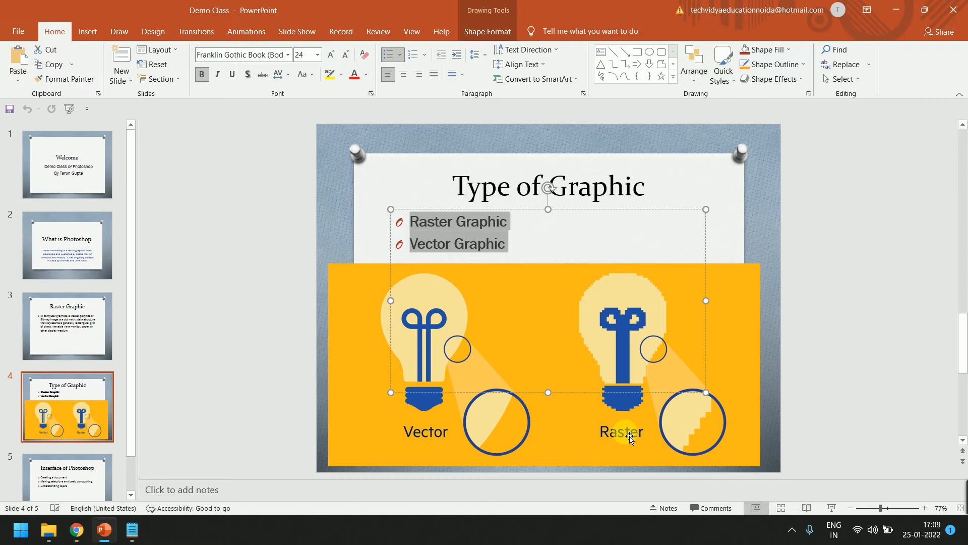
click(817, 335)
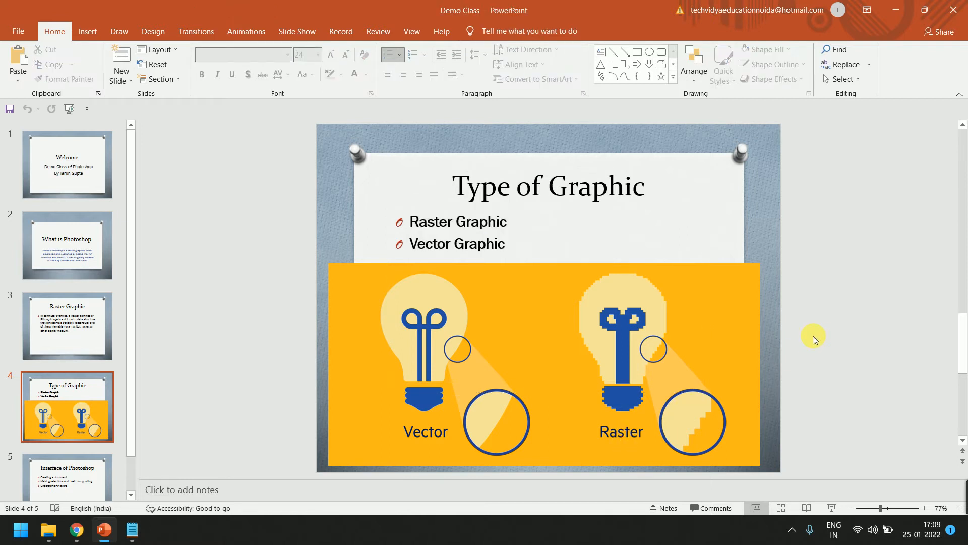
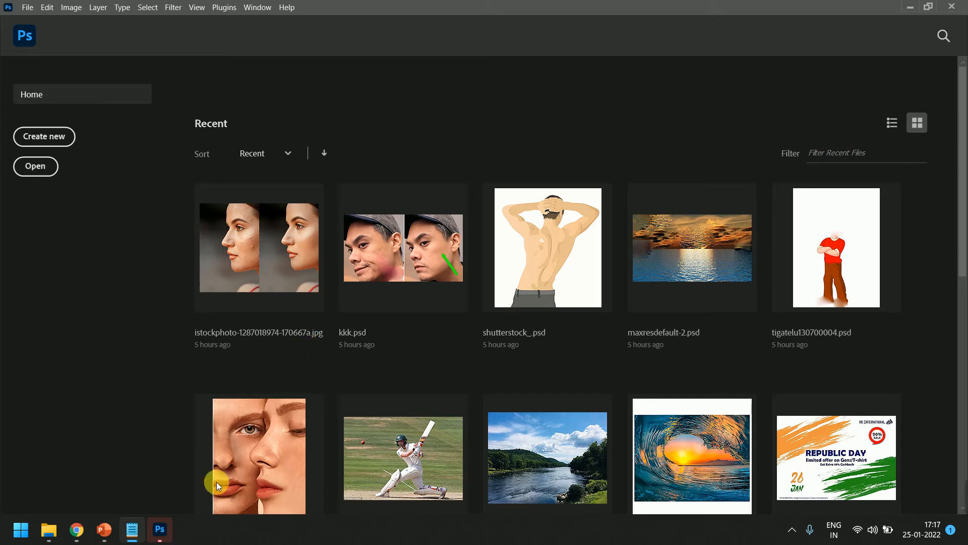
Step: Switch to the Notepad notes and add the line "Adobe Photoshop cc 2020" at the end
click(130, 535)
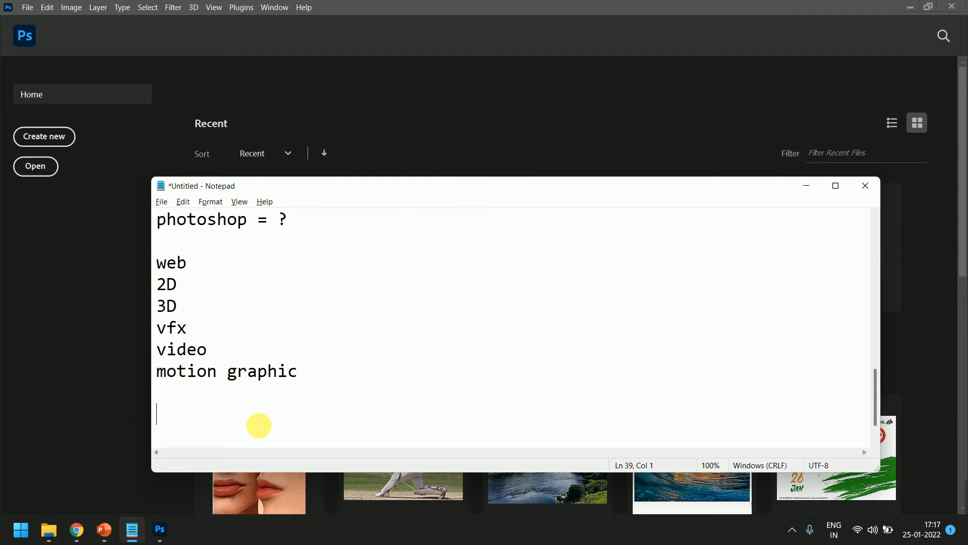
text(Adobe Pho)
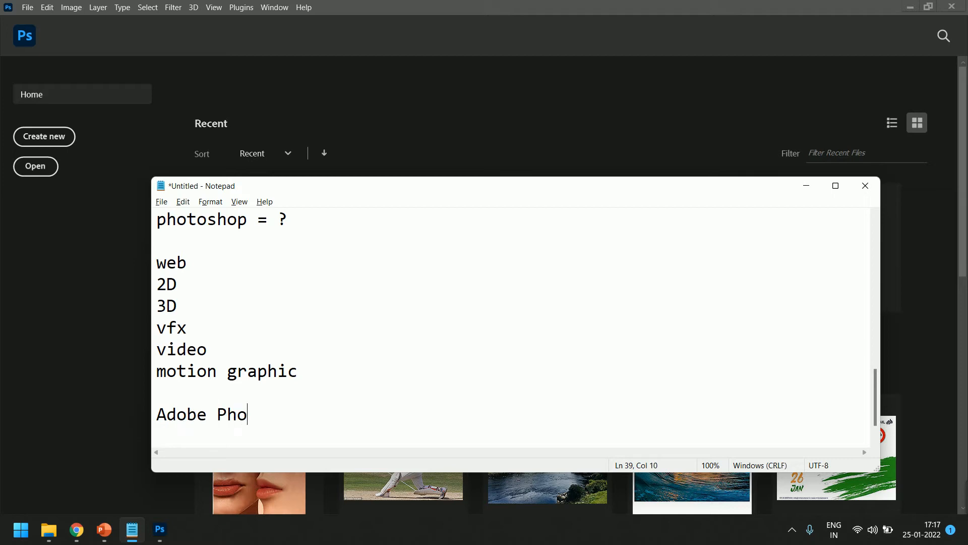
key(BackSpace)
key(BackSpace)
key(BackSpace)
text(Photosho)
key(BackSpace)
key(BackSpace)
text(s)
key(BackSpace)
text(shop cc 2020)
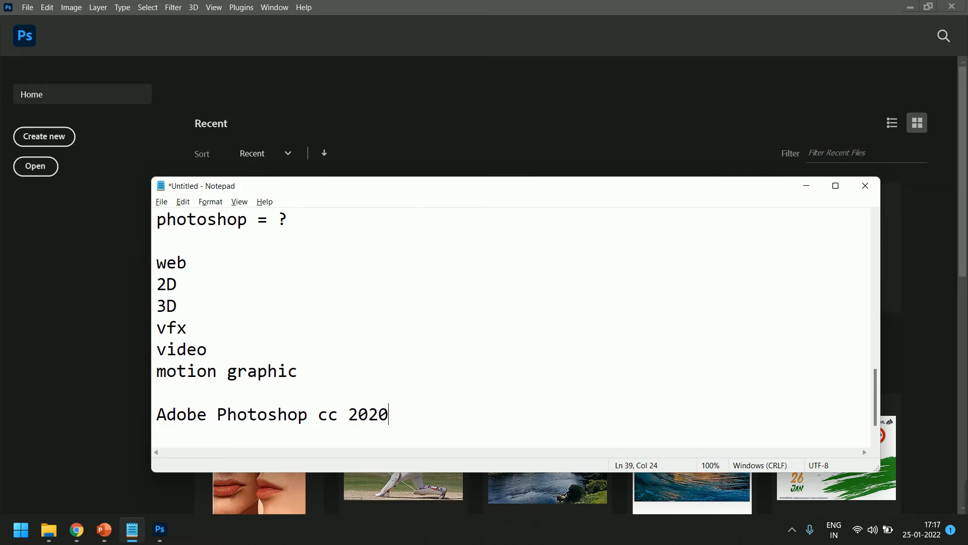
Step: Start an explanatory line directly below the Adobe Photoshop line with the words "company software"
key(Return)
text(company)
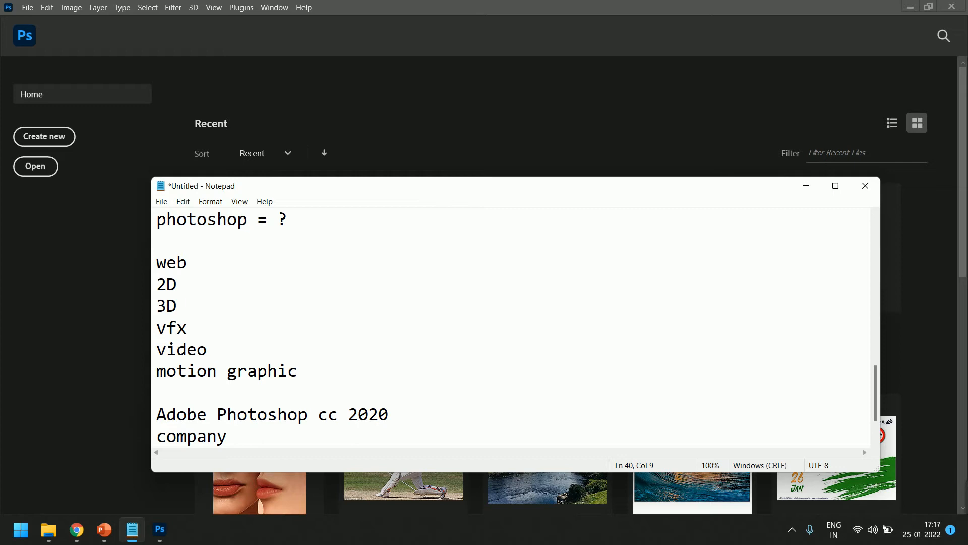
text(software)
key(Tab)
key(BackSpace)
key(BackSpace)
key(BackSpace)
key(BackSpace)
text(e )
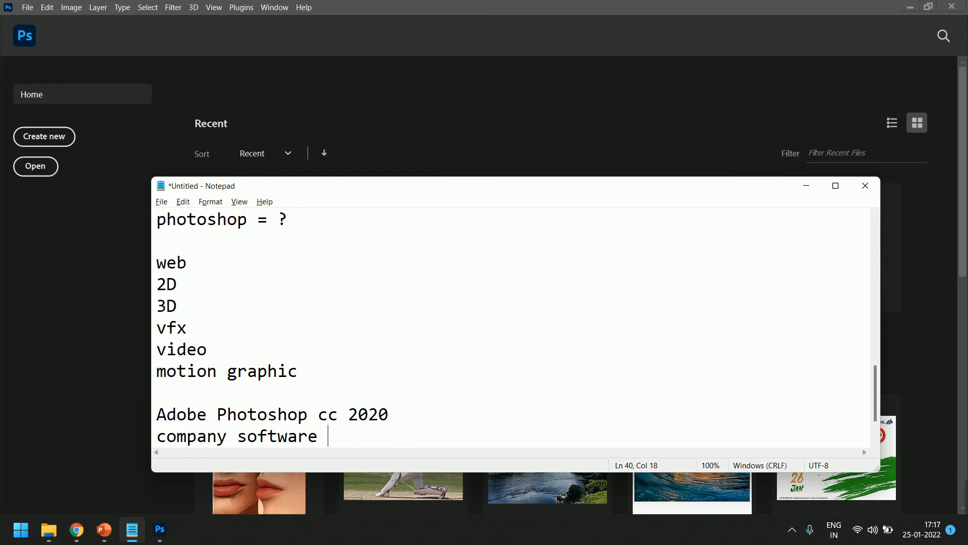
Step: Complete the "company software" line with "creative cloud" and, set off by a wide gap, "version"
text(create)
key(BackSpace)
key(BackSpace)
text(ive cloud)
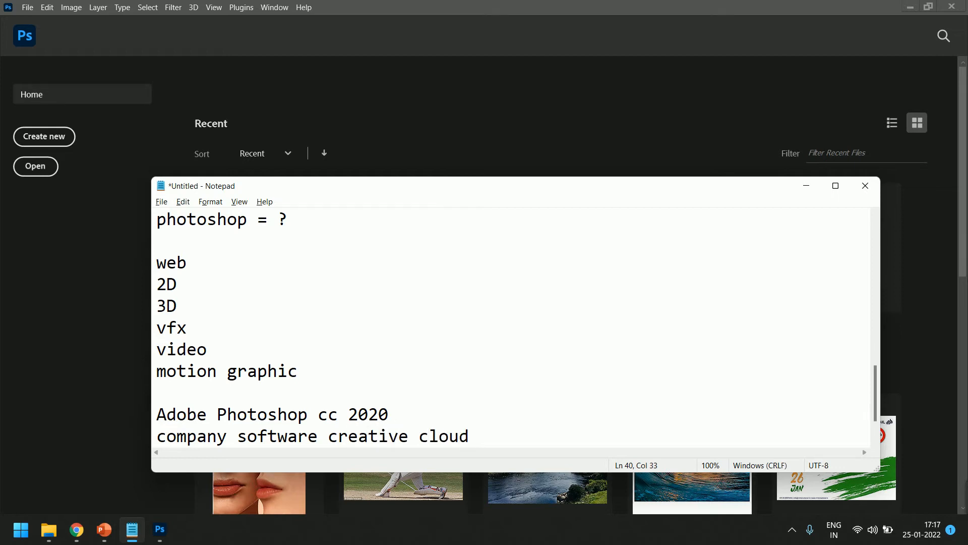
key(Tab)
text(202)
key(BackSpace)
key(BackSpace)
key(BackSpace)
text(version)
key(Return)
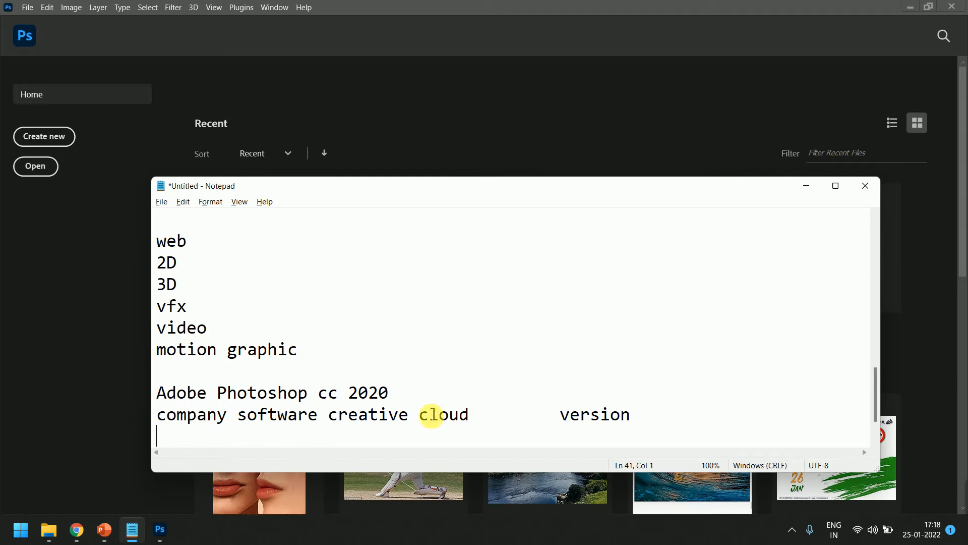
Step: Highlight "creative cloud", try 2019 as the year in the Adobe Photoshop line, and restore 2020
click(477, 426)
drag(466, 427, 325, 425)
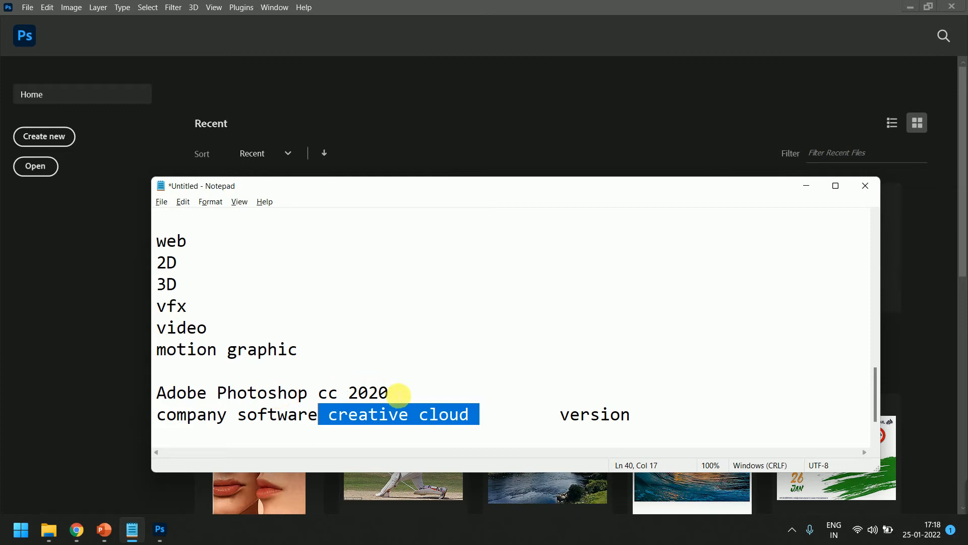
drag(389, 393, 369, 392)
text(19)
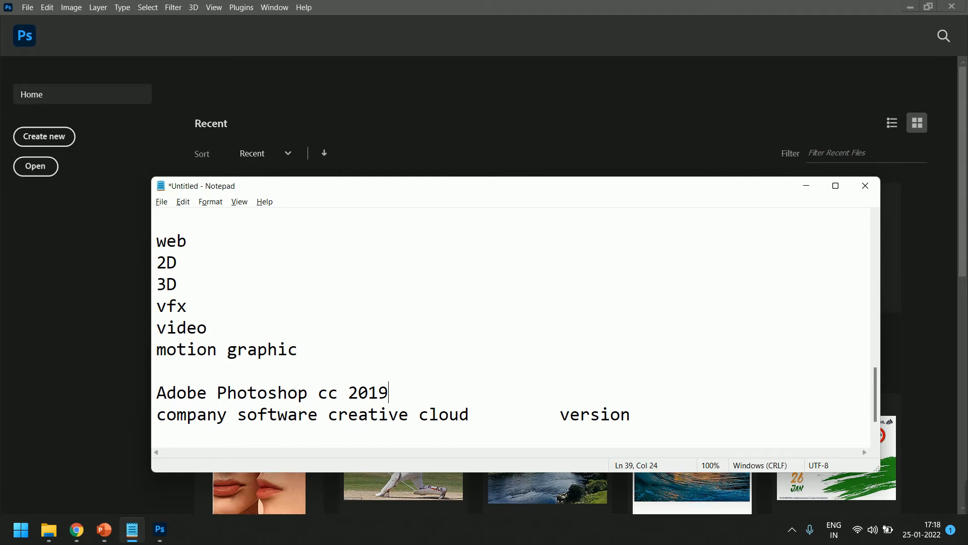
key(BackSpace)
key(BackSpace)
text(20)
Step: Add the line "cs = creative suite" after a blank line at the end of the notes
key(Down)
key(Down)
key(Down)
text(cs )
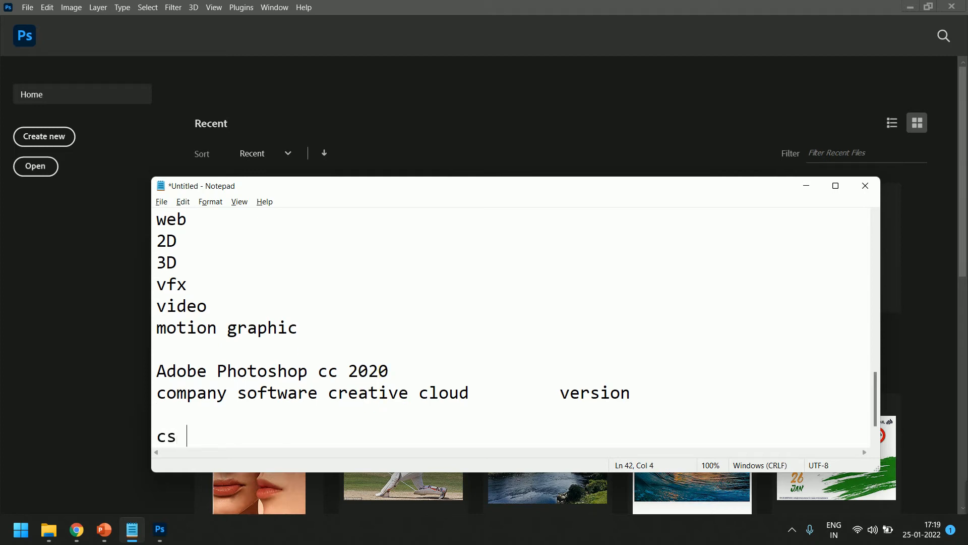
text(= creative s)
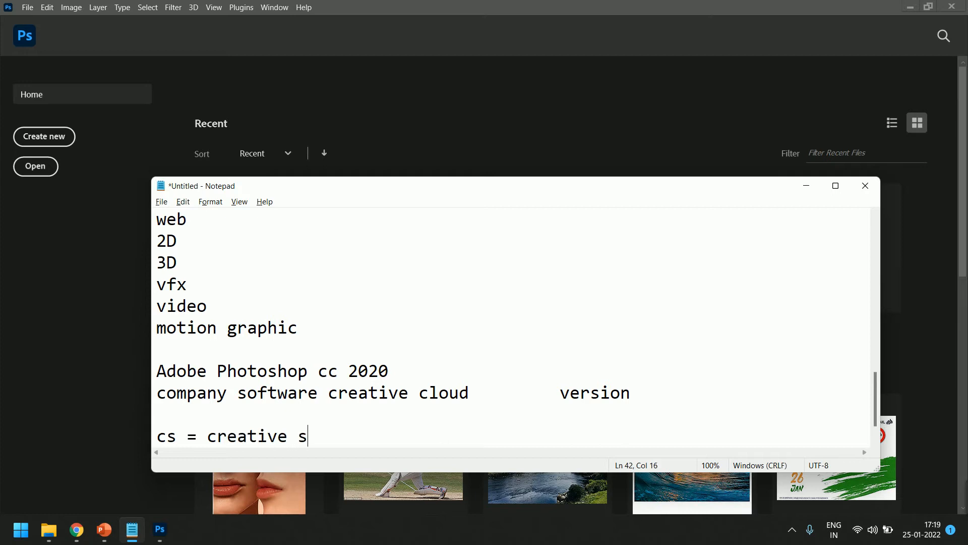
text(uite)
key(Return)
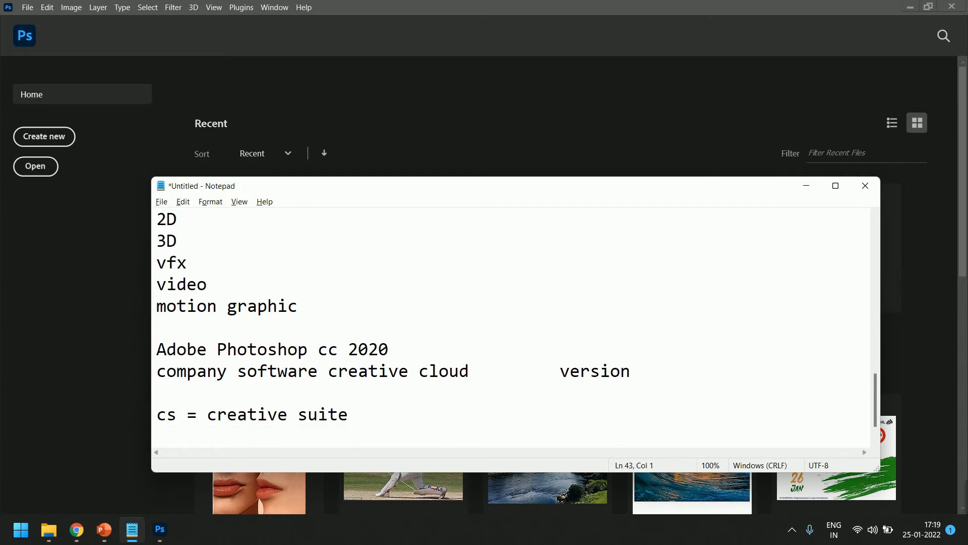
Step: Switch to Photoshop and look over the commands in its main menus
click(92, 344)
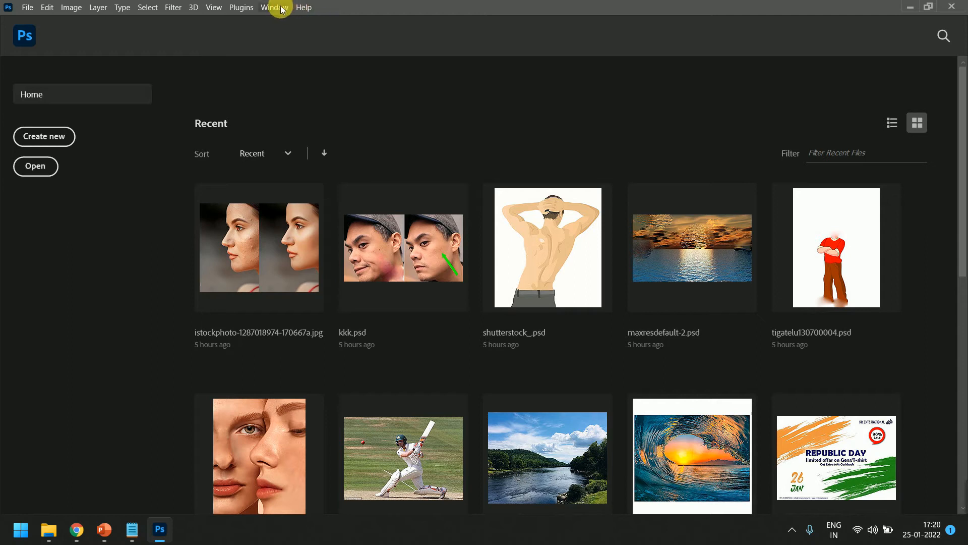
click(127, 9)
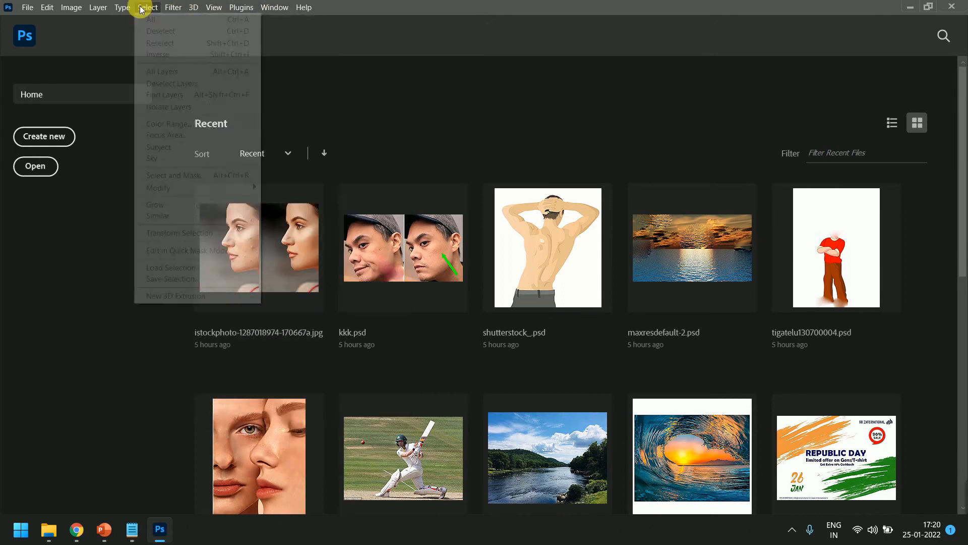
mouse_move(67, 8)
click(328, 65)
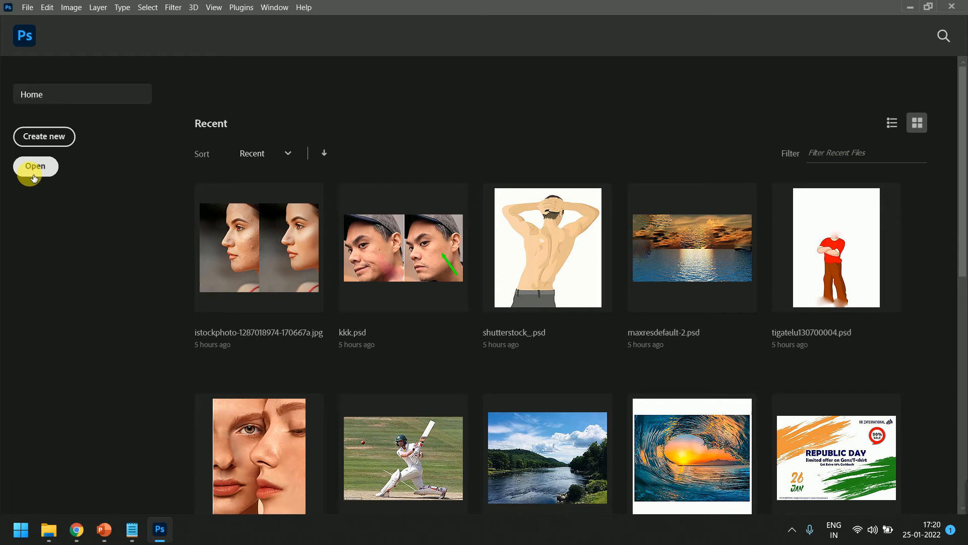
Step: Start a new Photoshop document and select the A4 preset from the Print category
click(63, 144)
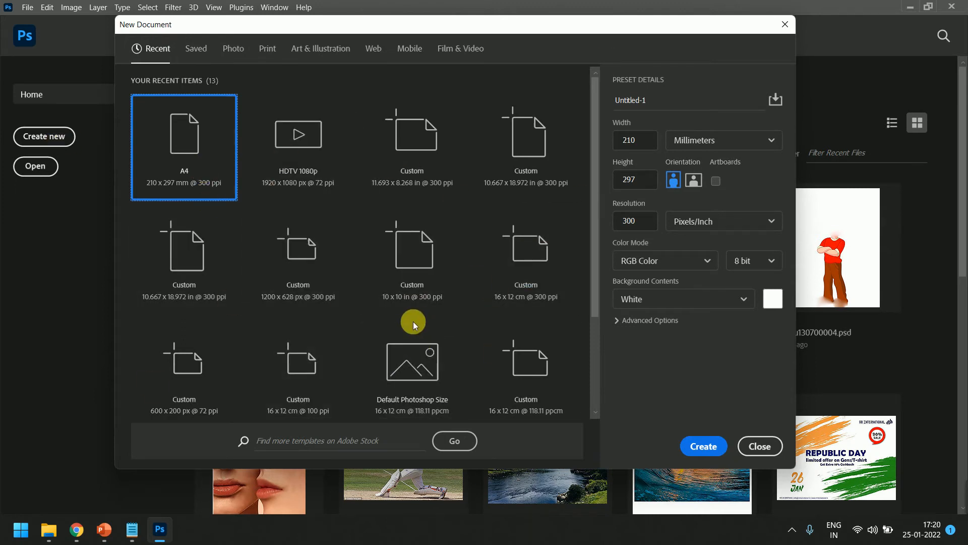
drag(597, 267, 595, 243)
click(266, 49)
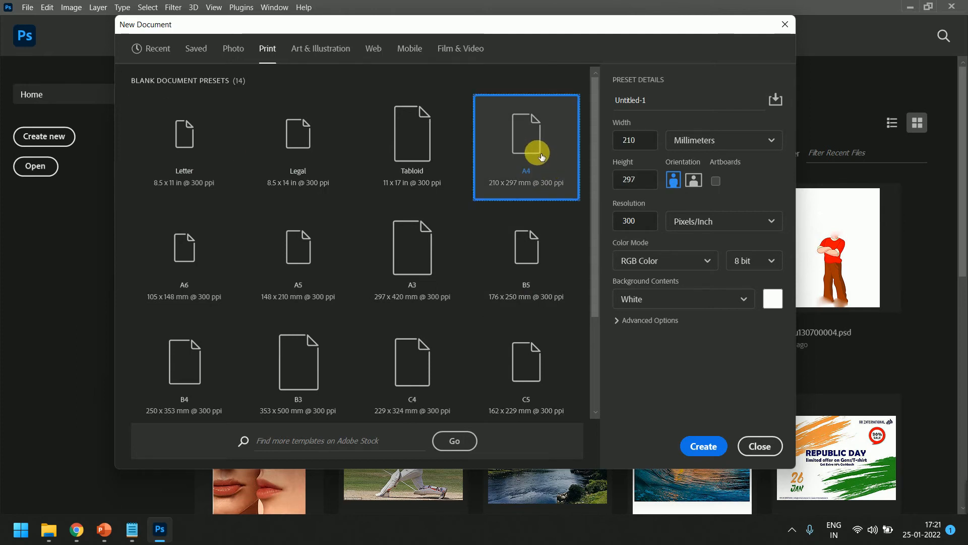
click(540, 156)
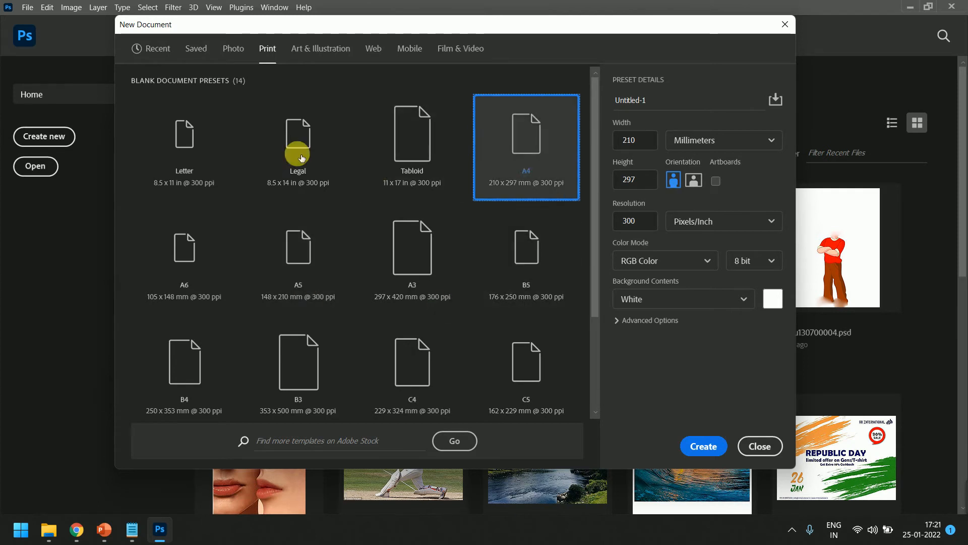
Step: Look through the blank document presets for Art & Illustration, Print, Web and Mobile
click(440, 48)
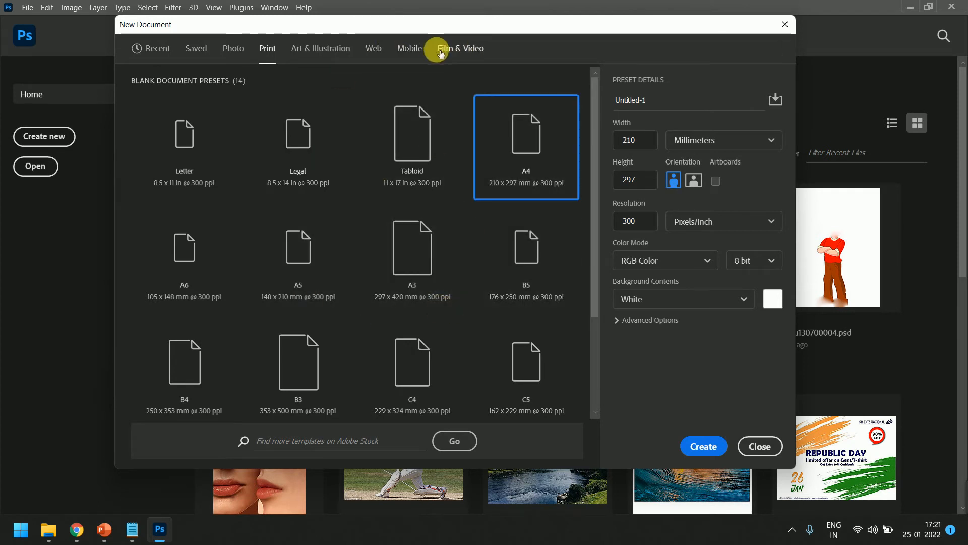
click(333, 51)
click(267, 48)
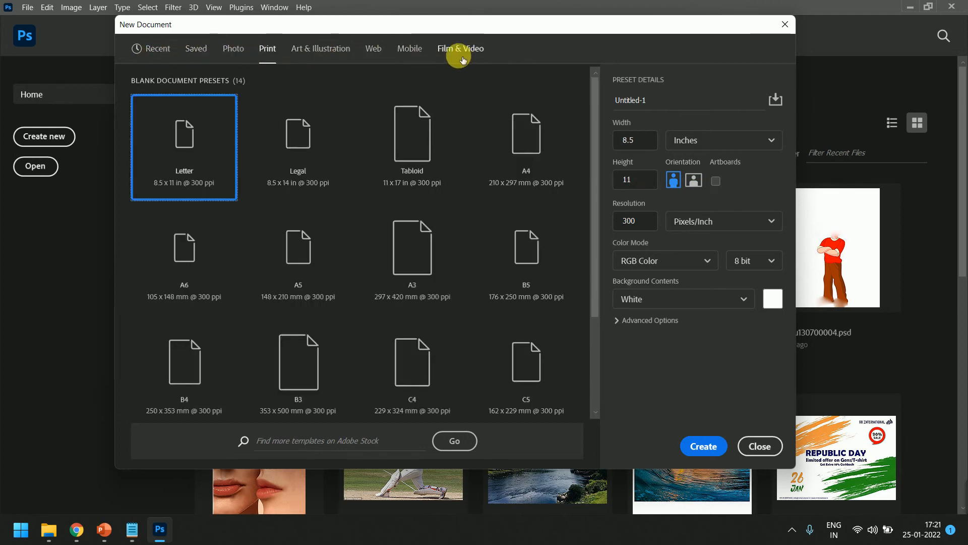
click(376, 55)
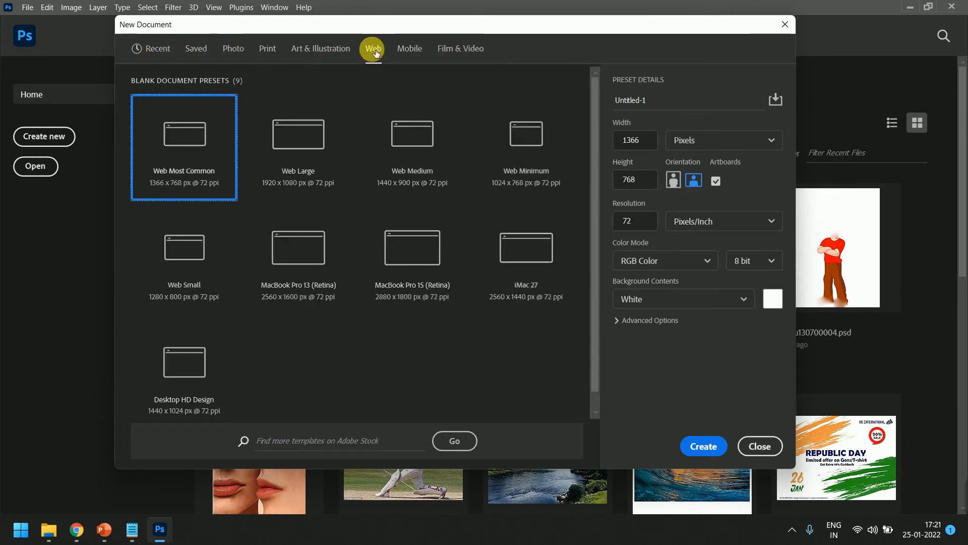
click(408, 49)
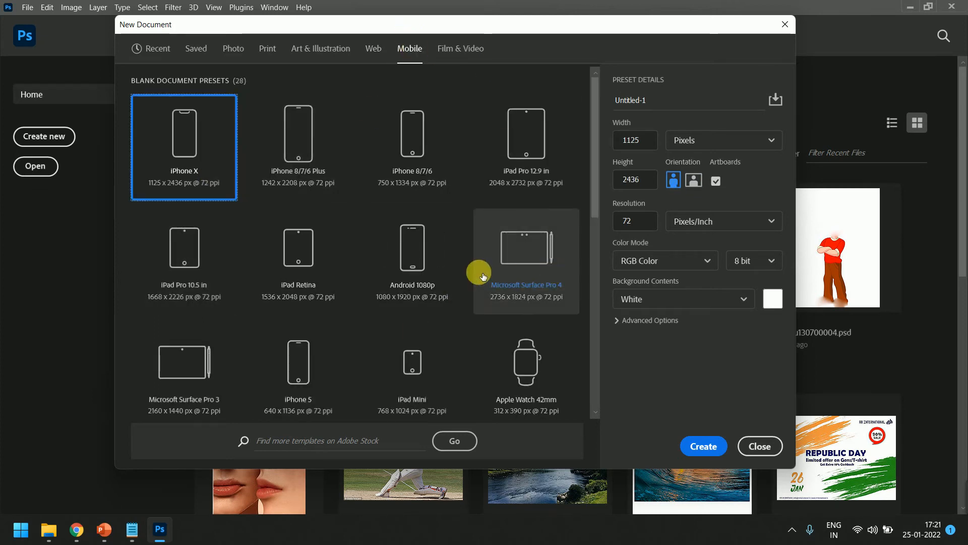
Step: Choose the A4 print preset for the new document and name it Demo_01
click(268, 49)
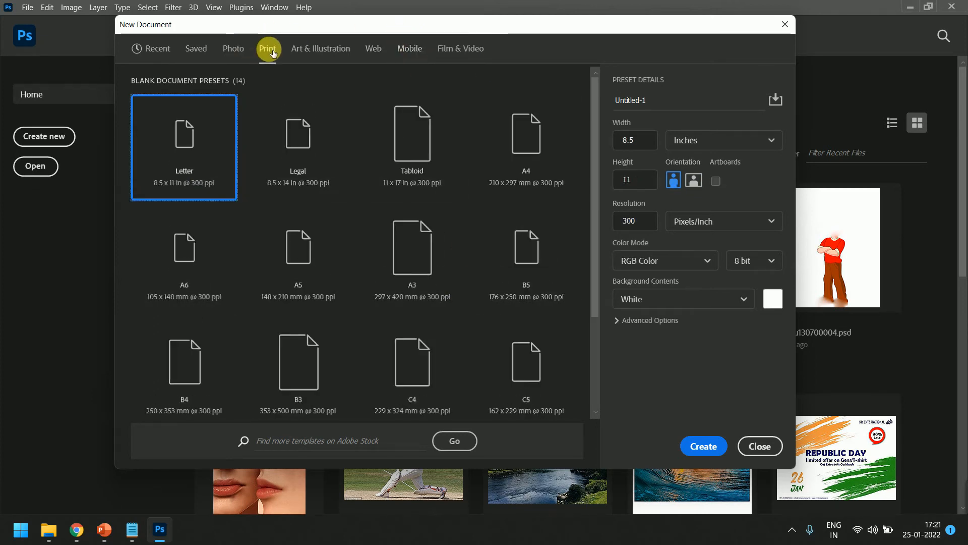
click(558, 150)
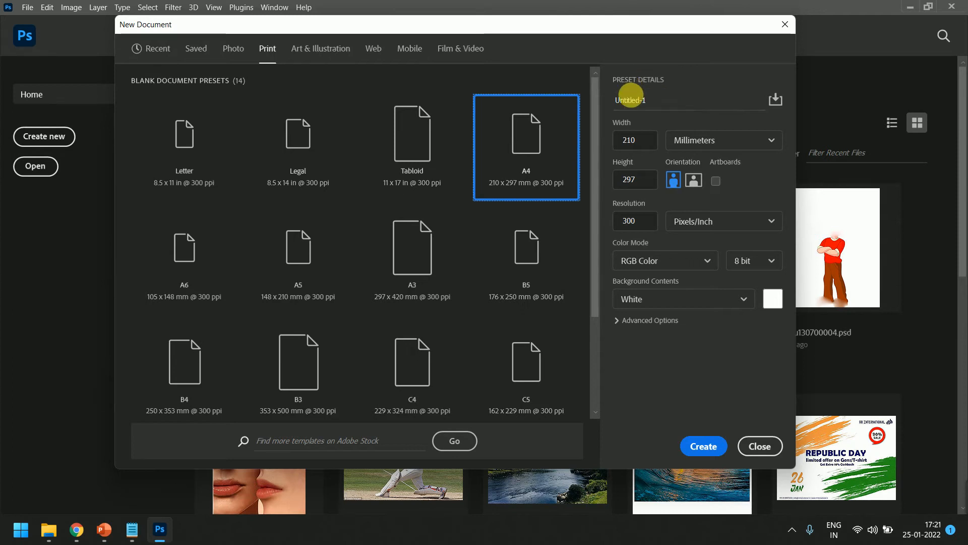
click(630, 99)
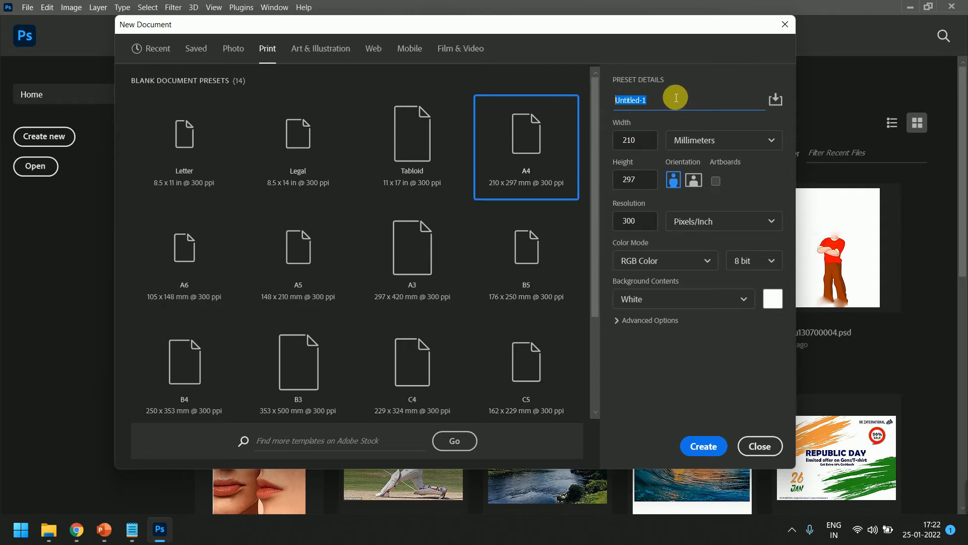
text(Demo)
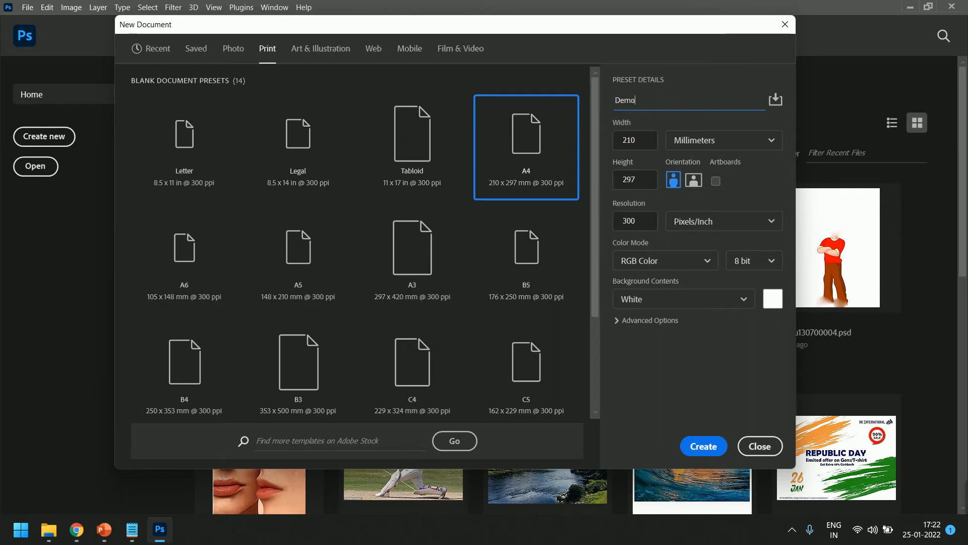
text(-_v01)
key(BackSpace)
key(BackSpace)
key(BackSpace)
text(01)
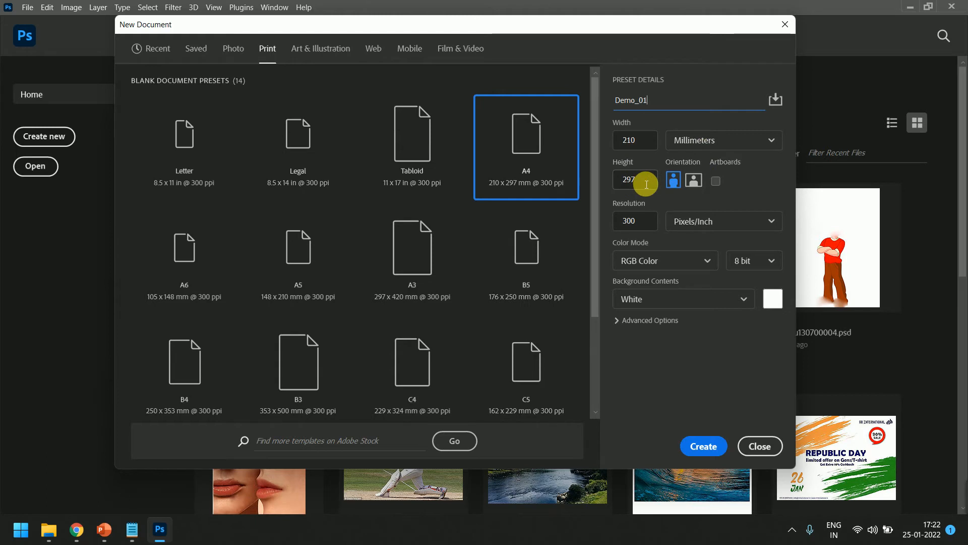
Step: Set the new document's measurement unit to Inches and look over the other available units
click(727, 140)
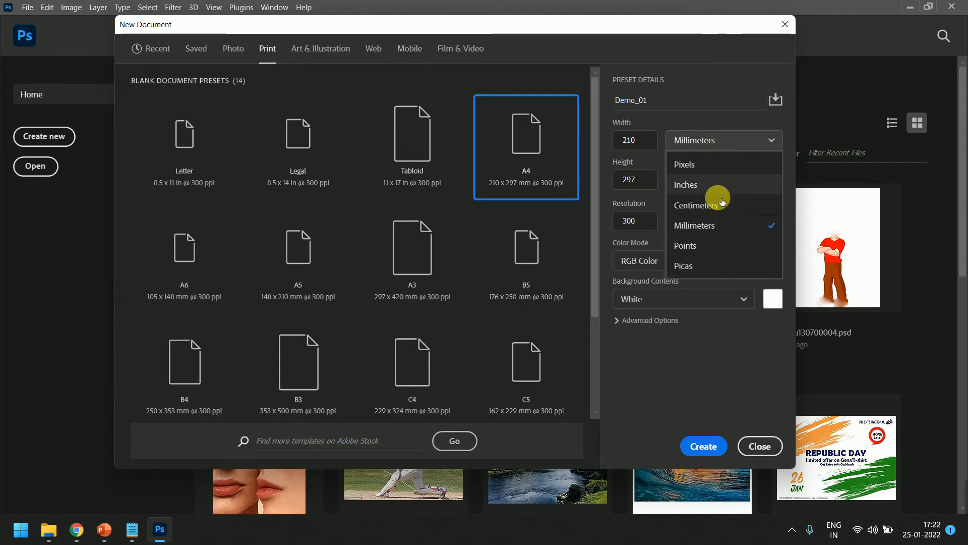
click(701, 186)
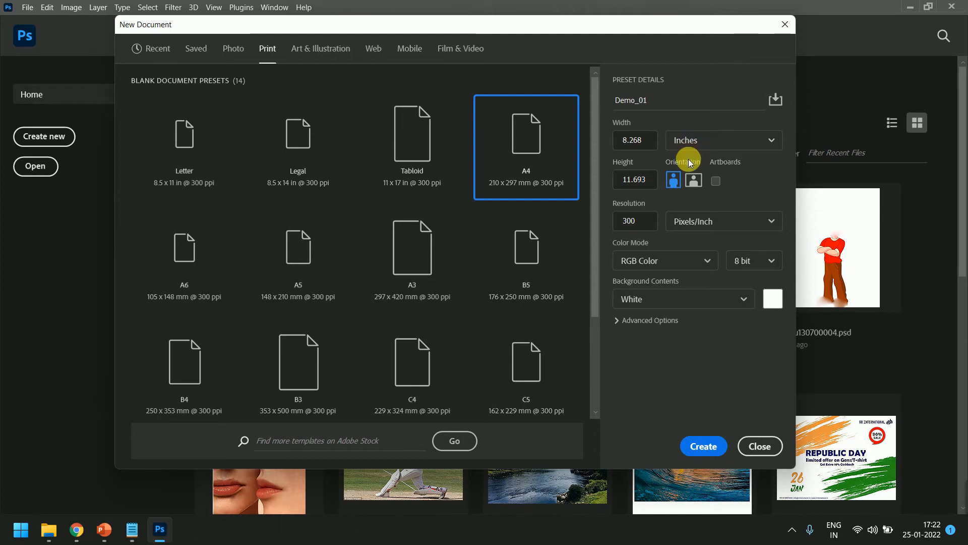
click(698, 142)
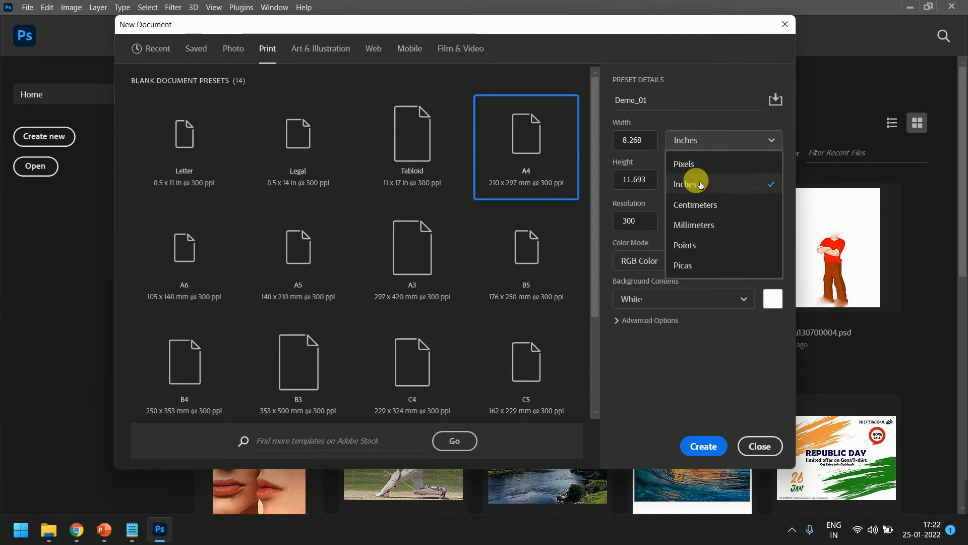
click(683, 119)
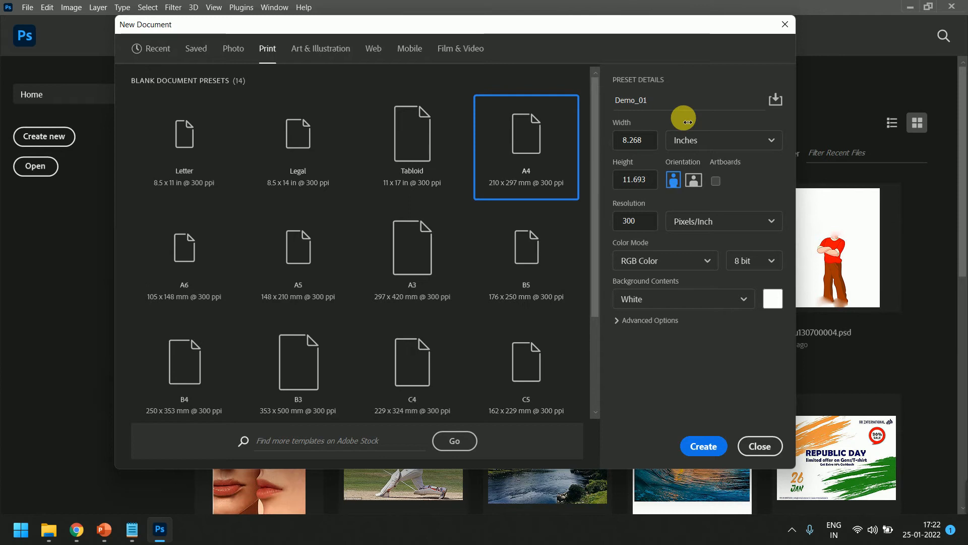
Step: Set the new document's measurement unit to Pixels and point out its width and height values
click(719, 139)
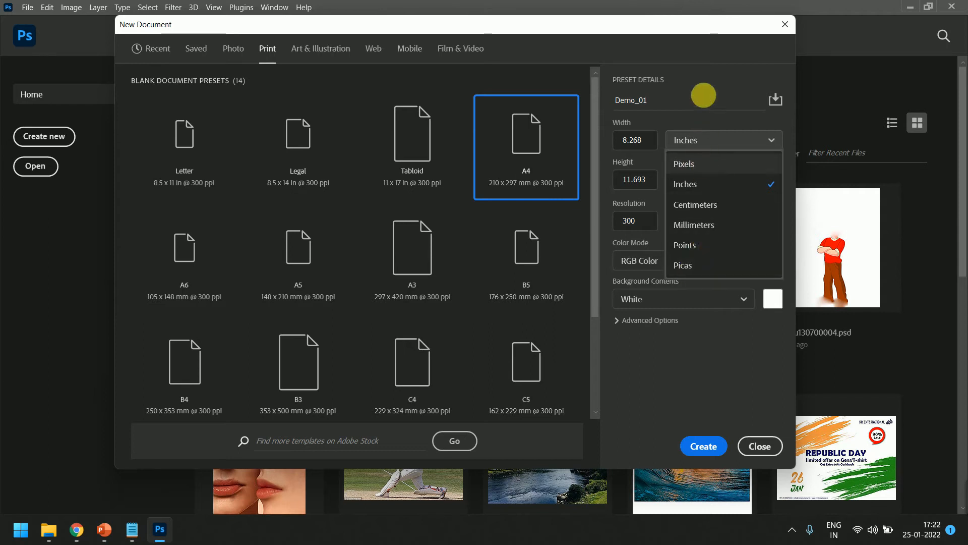
click(709, 80)
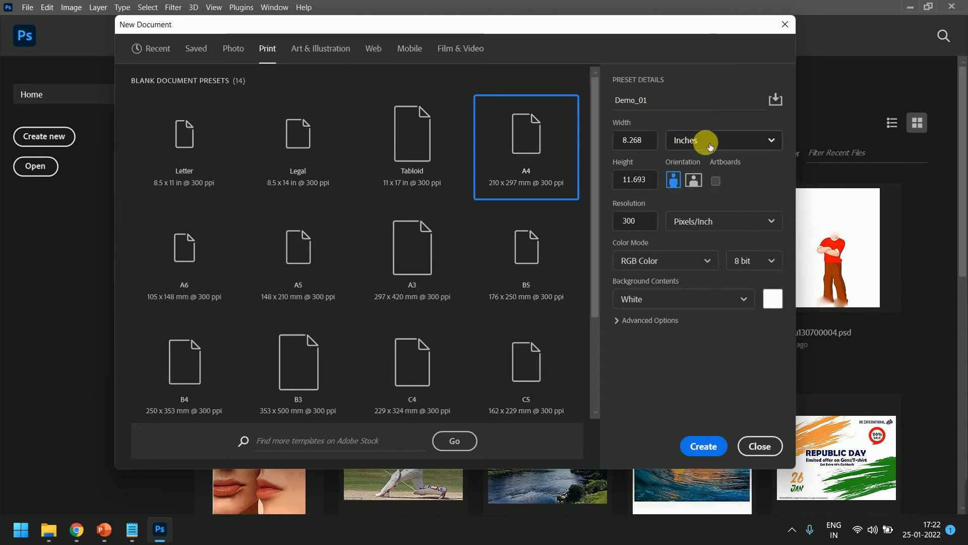
click(711, 146)
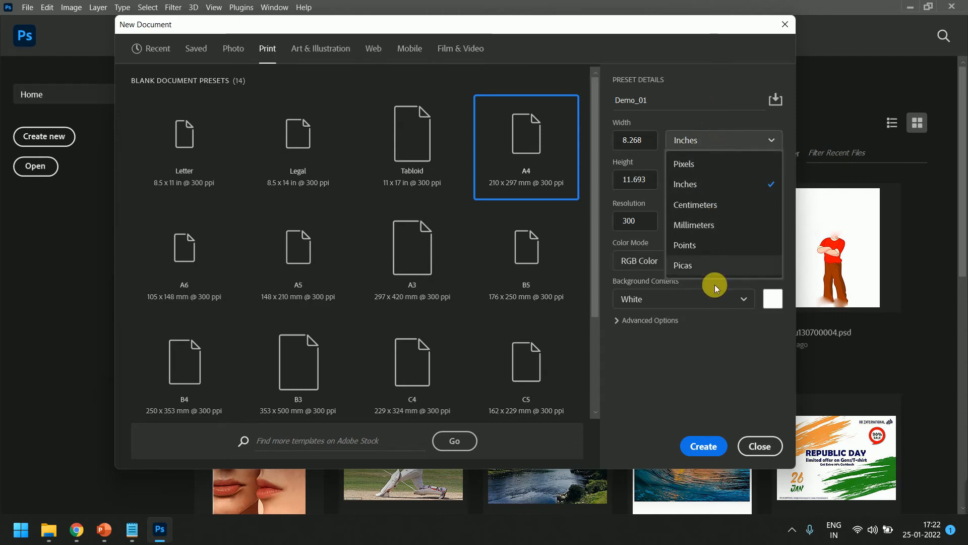
click(715, 169)
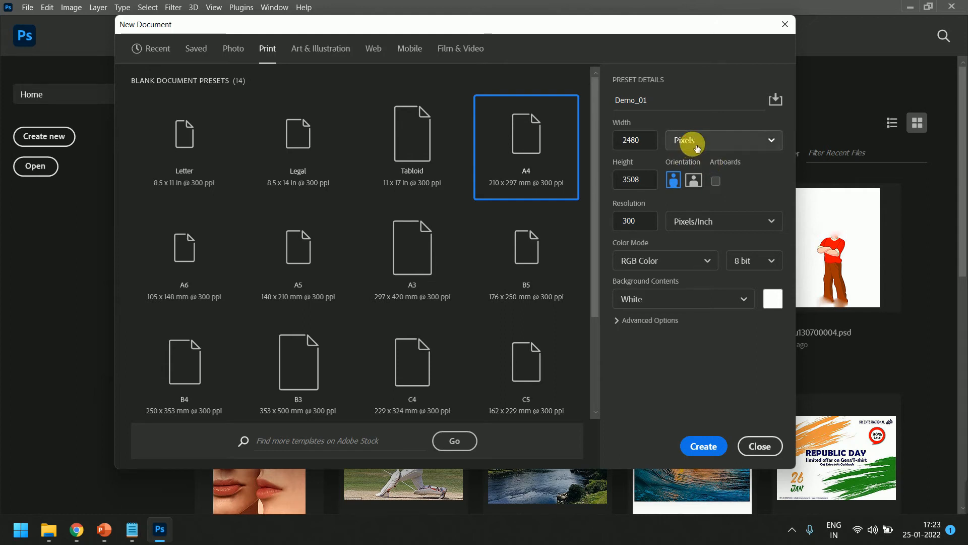
click(697, 147)
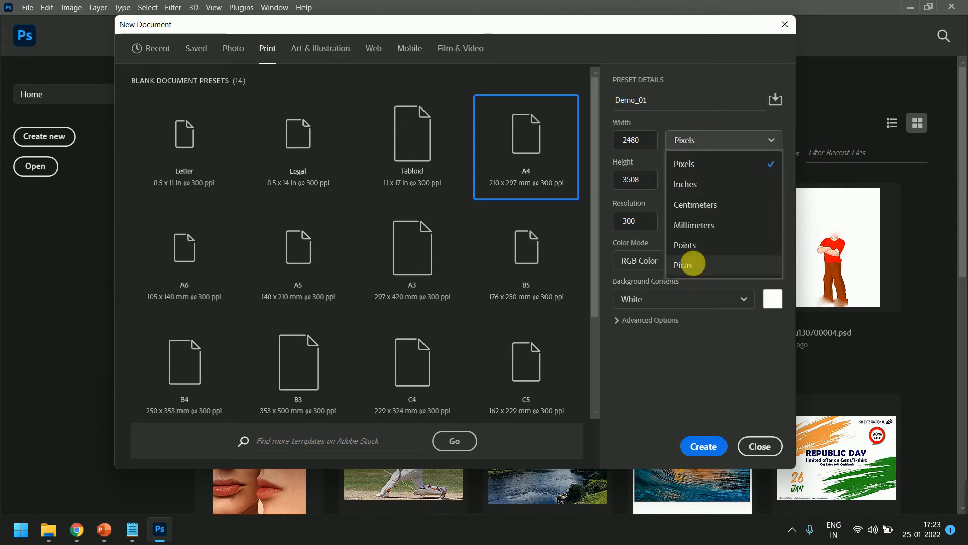
click(695, 164)
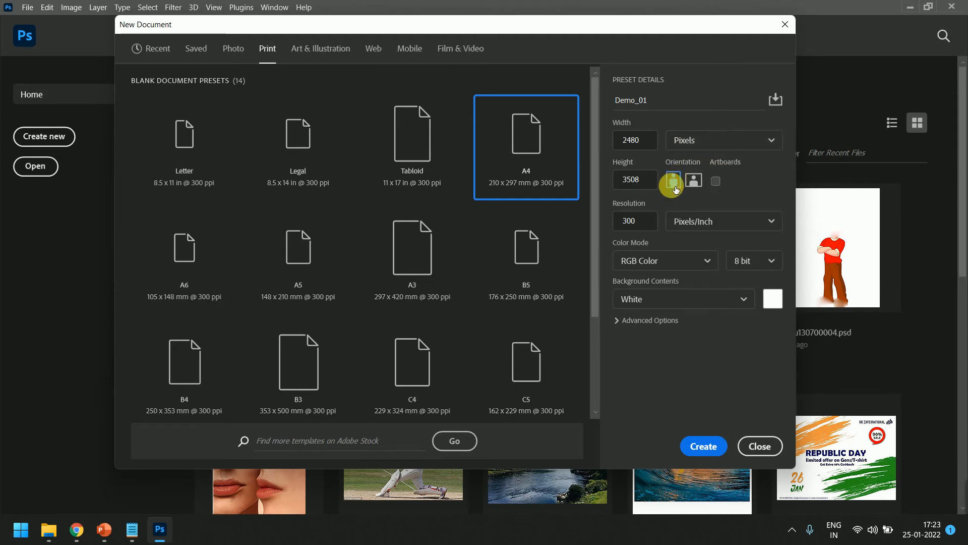
drag(641, 139, 620, 141)
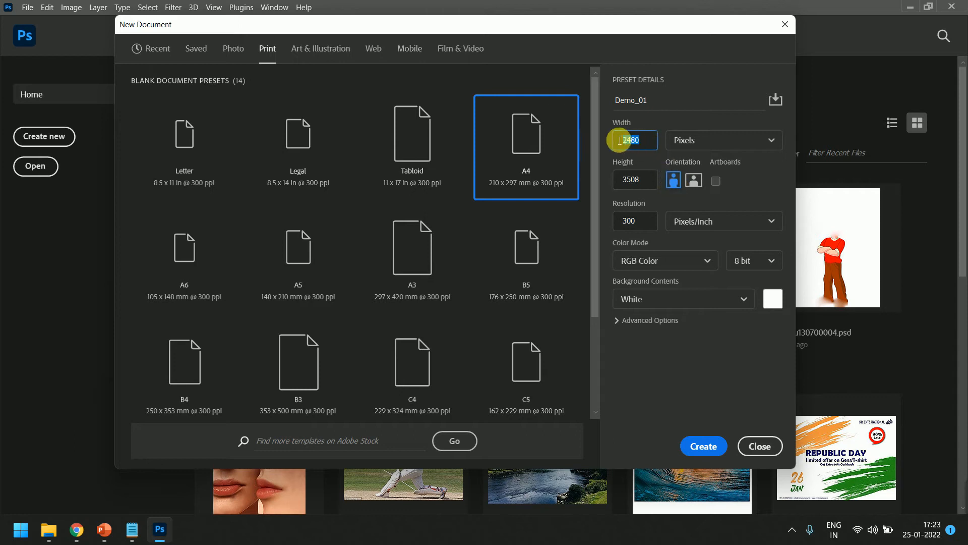
click(634, 180)
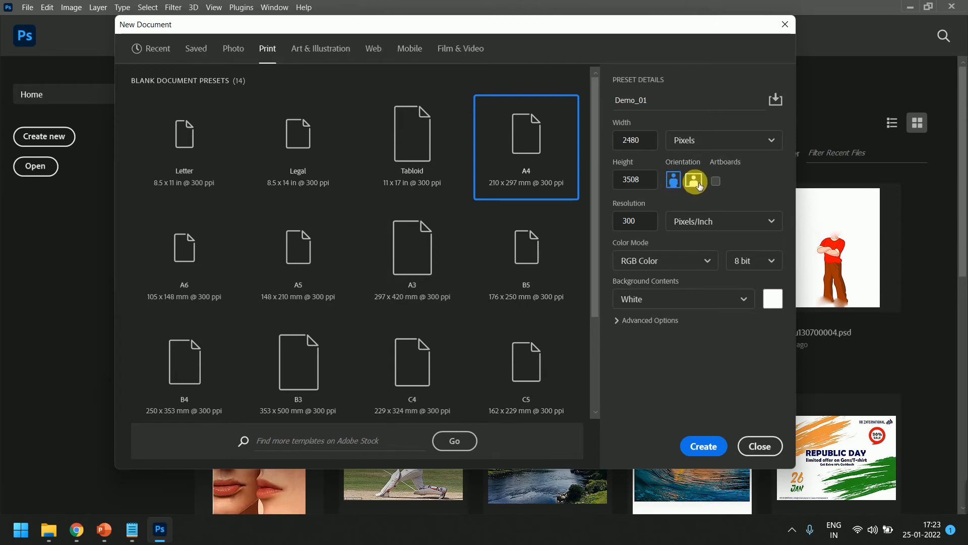
Step: Try the landscape orientation and the Artboards option, and return to portrait with artboards off
click(699, 186)
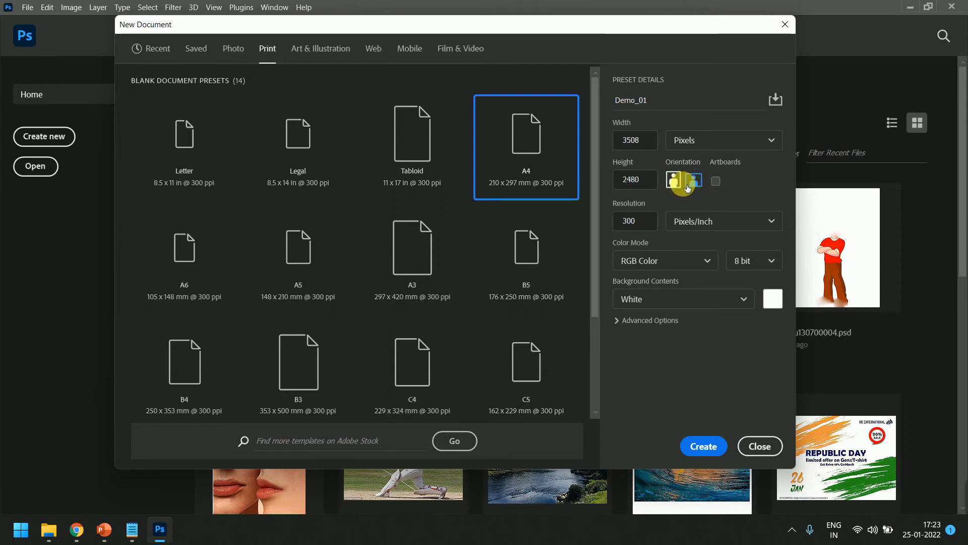
click(677, 187)
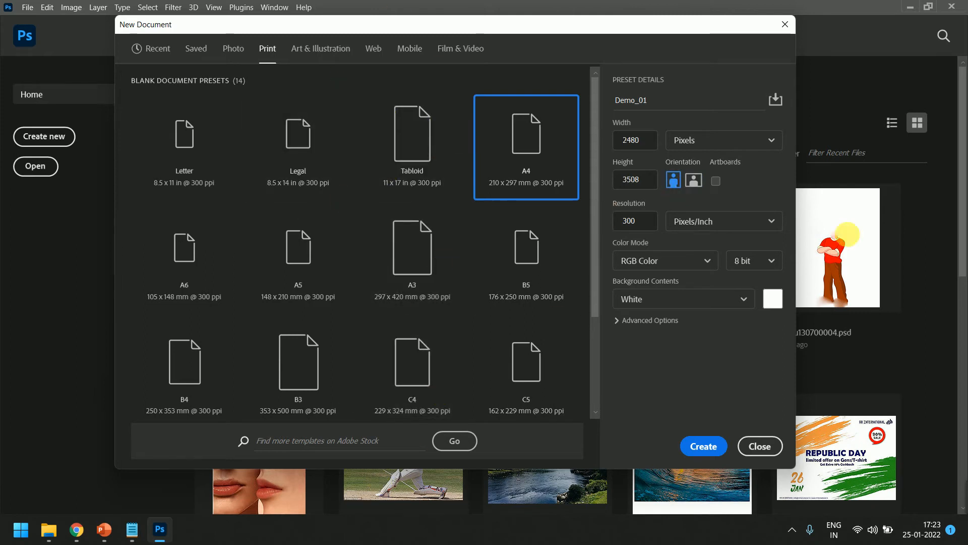
click(693, 180)
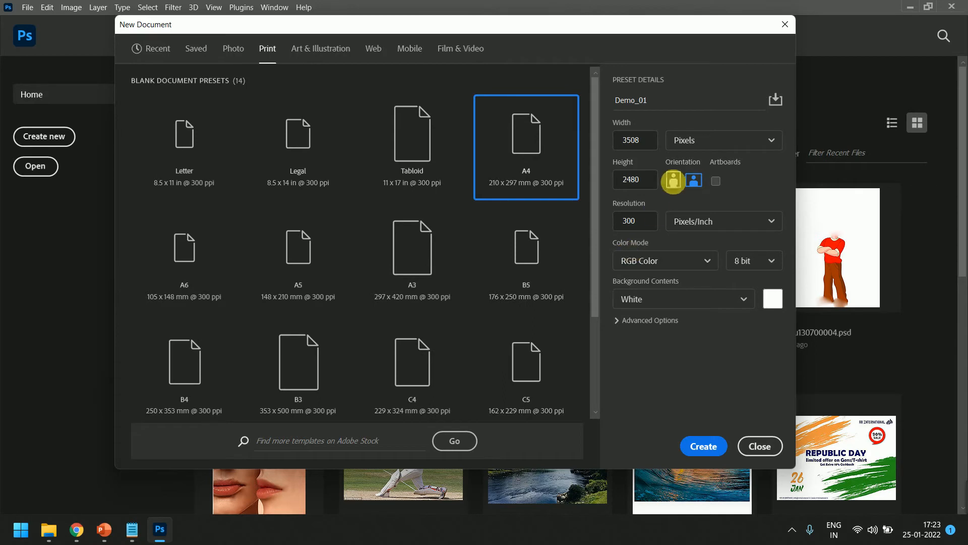
click(678, 190)
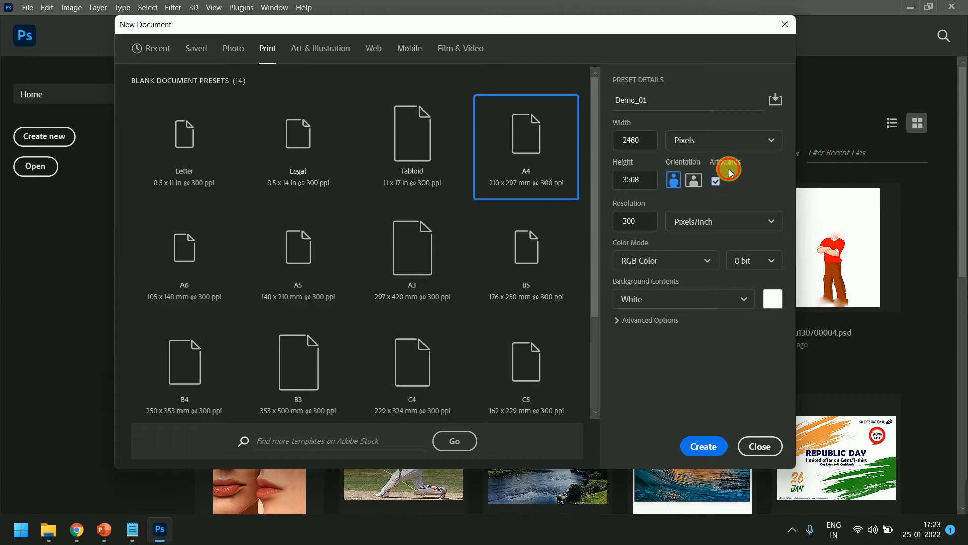
click(717, 183)
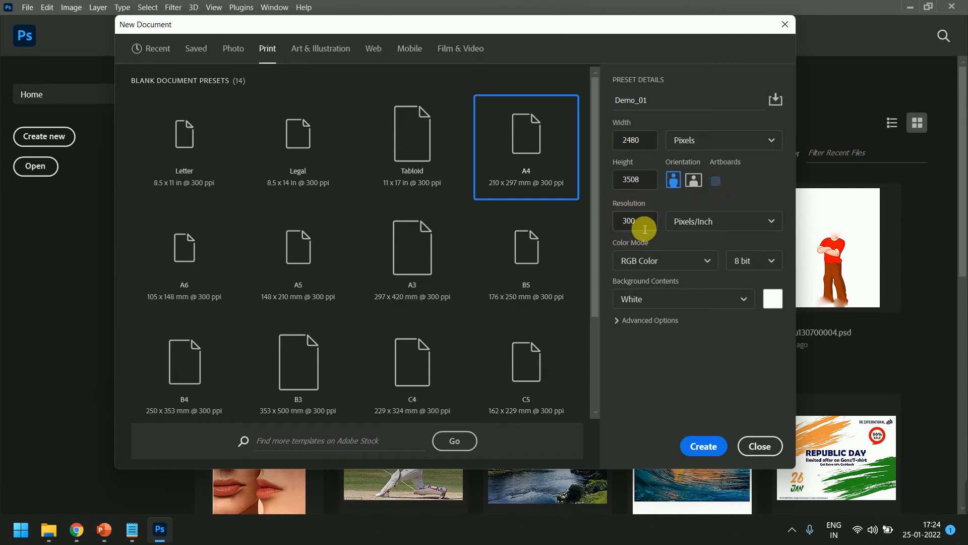
Step: Change the resolution to 72 pixels/inch and set it back to 300 pixels/inch
drag(622, 223, 676, 225)
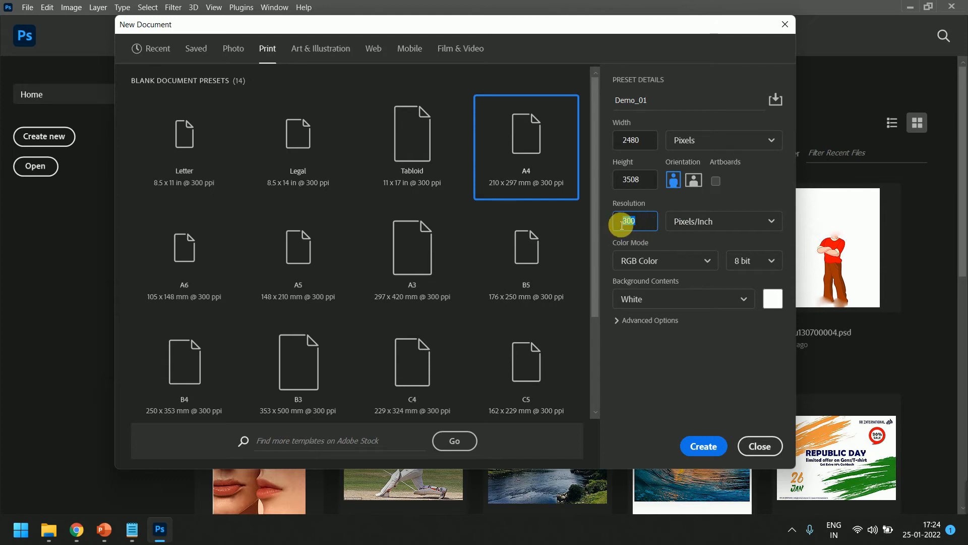
text(72)
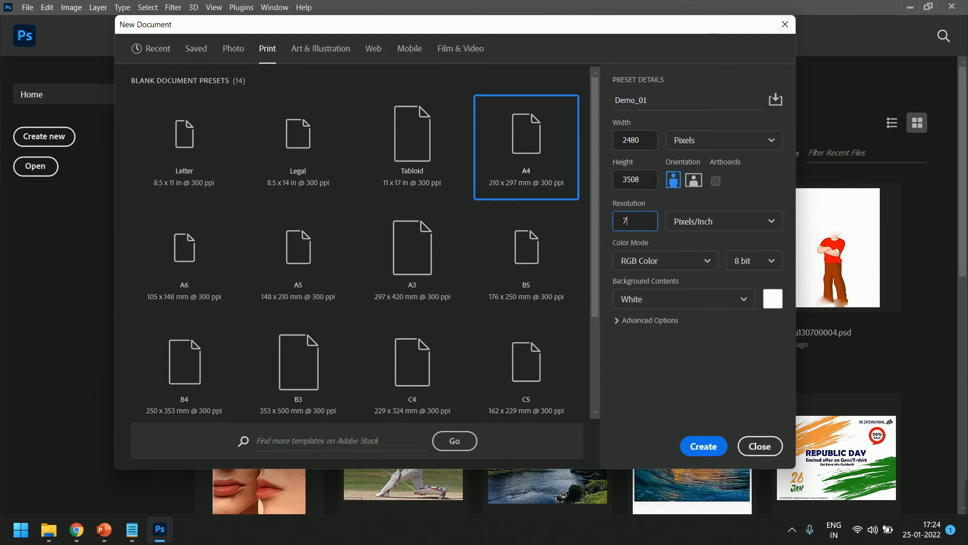
click(712, 374)
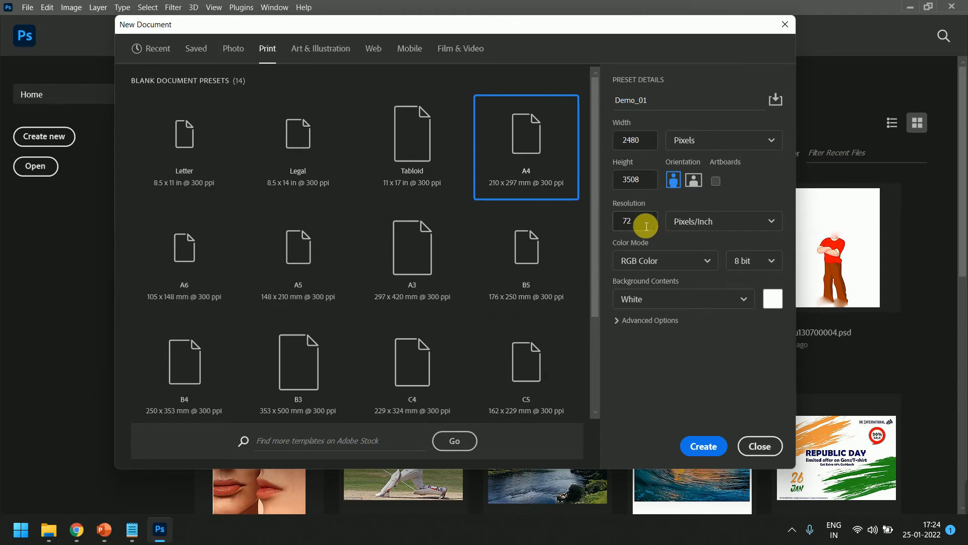
double_click(628, 221)
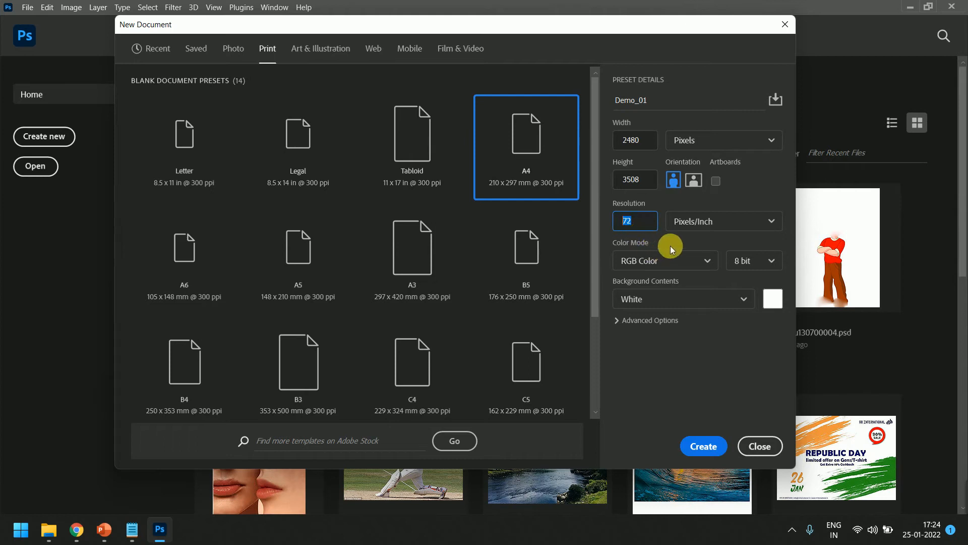
text(300)
click(765, 180)
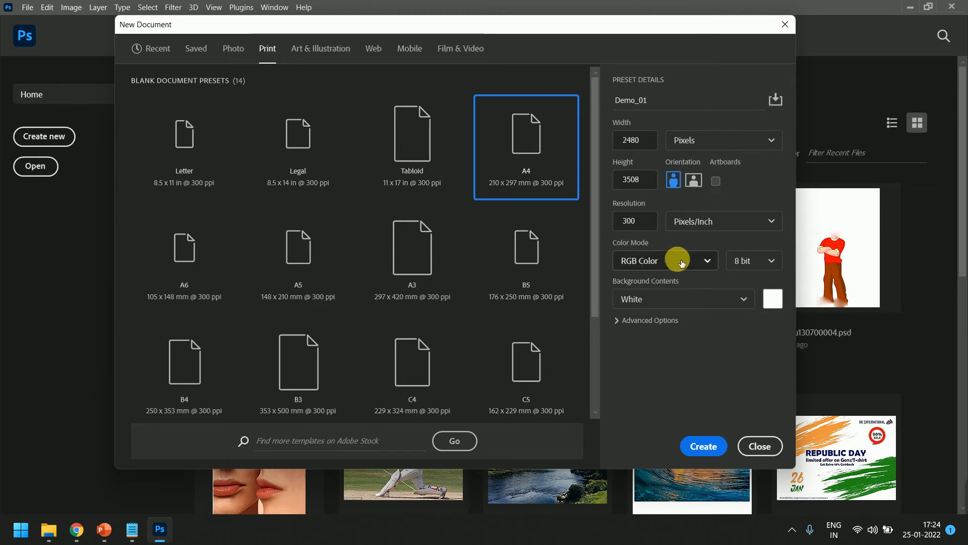
Step: Look over the color modes and bit depths, and choose RGB Color at 8 bit
click(666, 261)
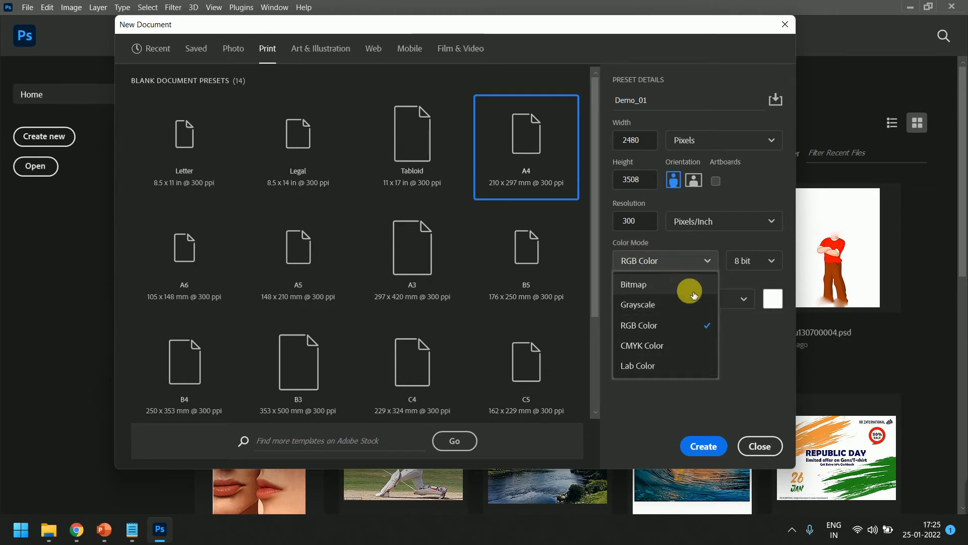
click(656, 328)
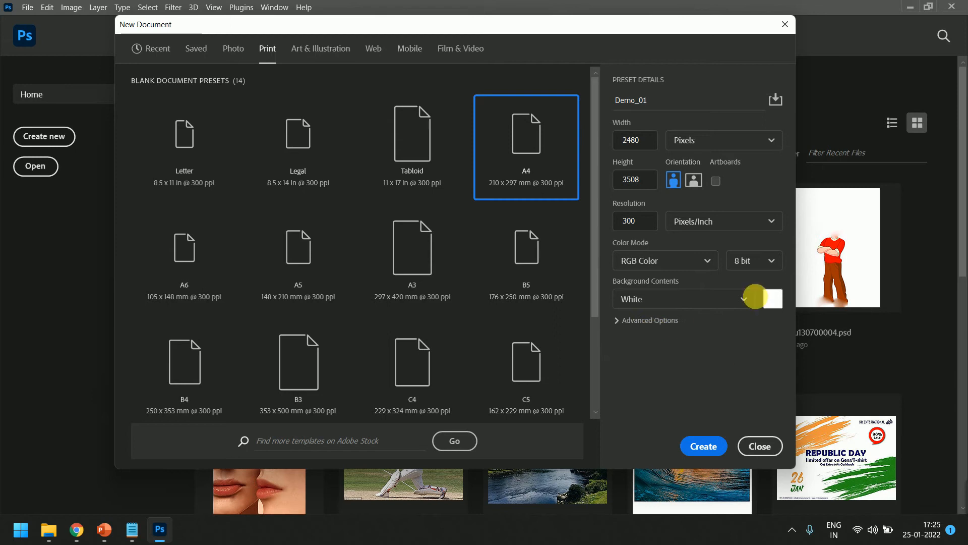
click(752, 260)
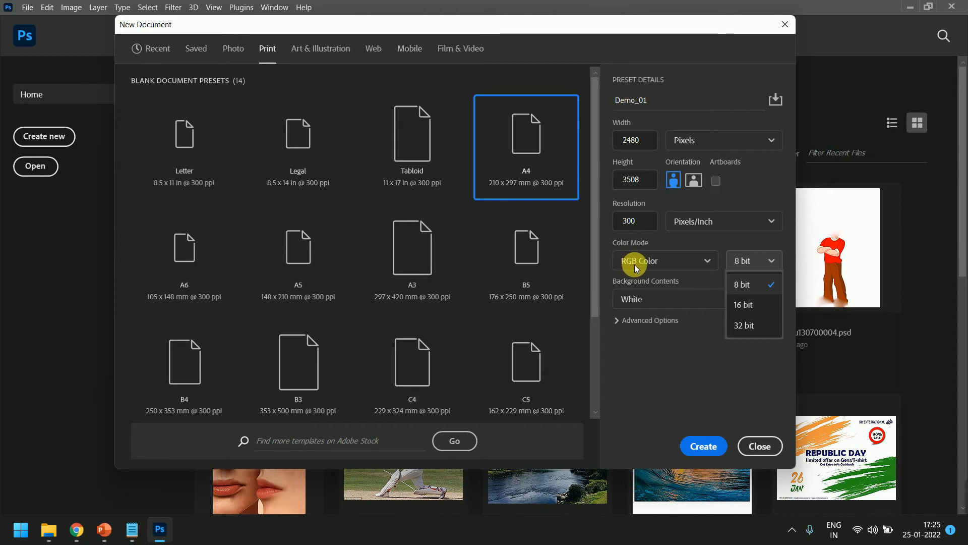
click(754, 286)
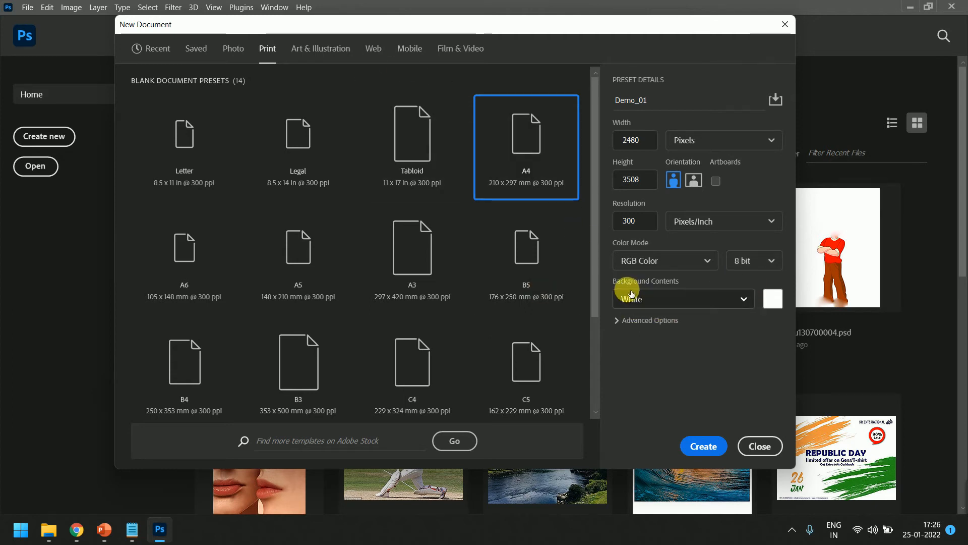
Step: Choose White as the background contents and take a brief look at the advanced options
click(689, 300)
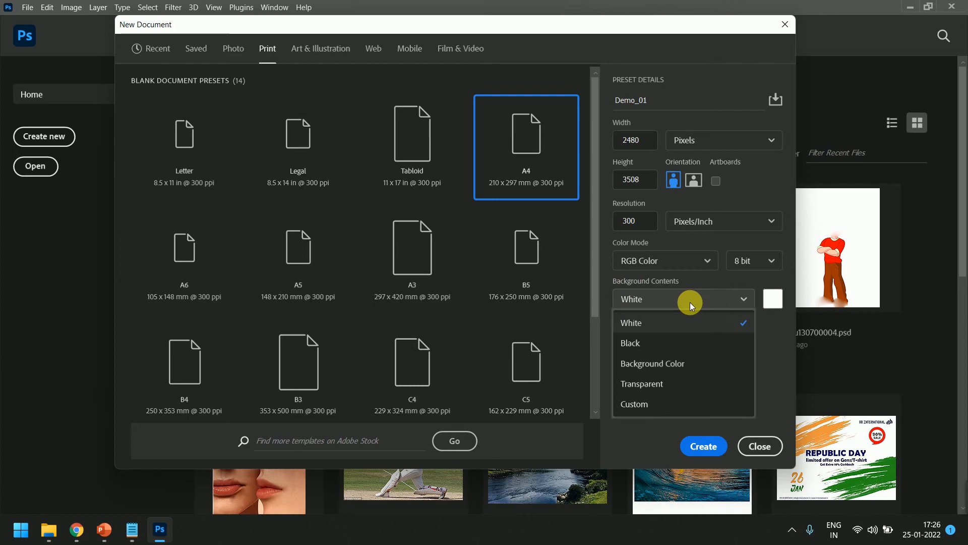
click(643, 328)
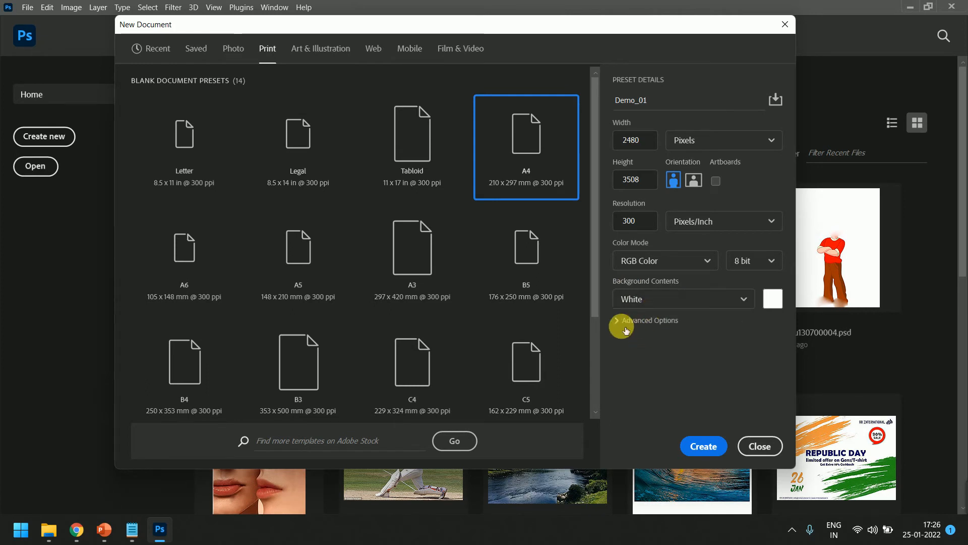
click(626, 329)
click(628, 328)
Step: Set the document's resolution to 3000 pixels/inch
drag(641, 220, 610, 217)
text(3000)
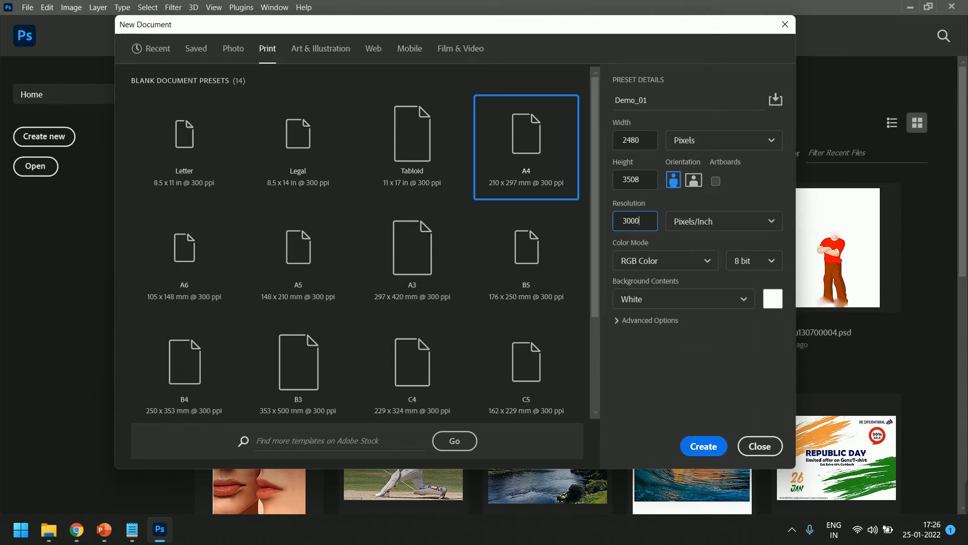
click(706, 388)
Step: Clear the resolution value and set it to 1 pixel/inch
double_click(635, 220)
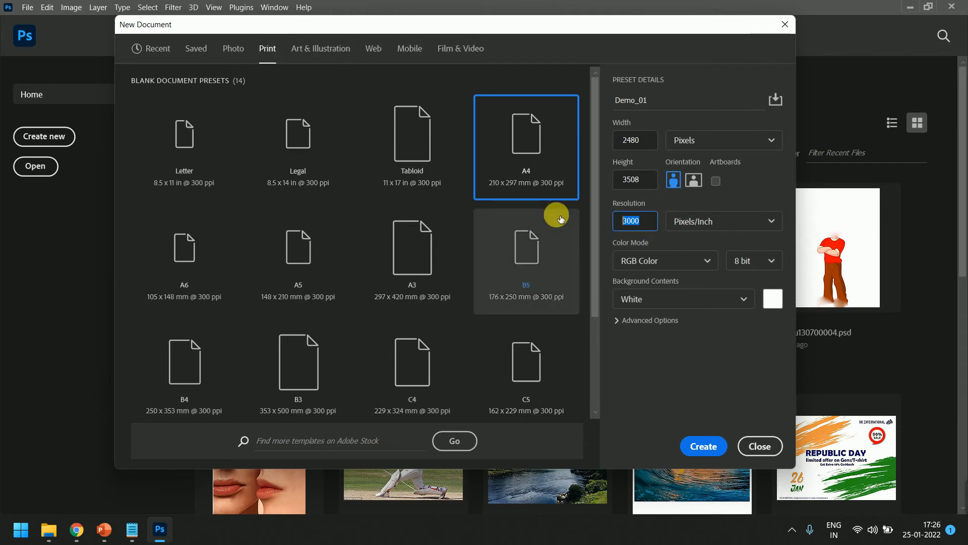
text(30)
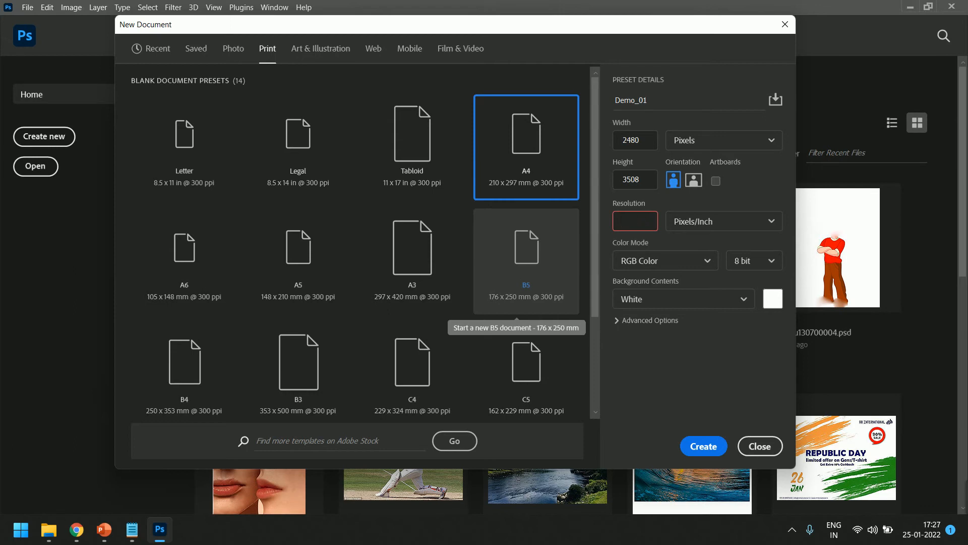
key(BackSpace)
click(743, 362)
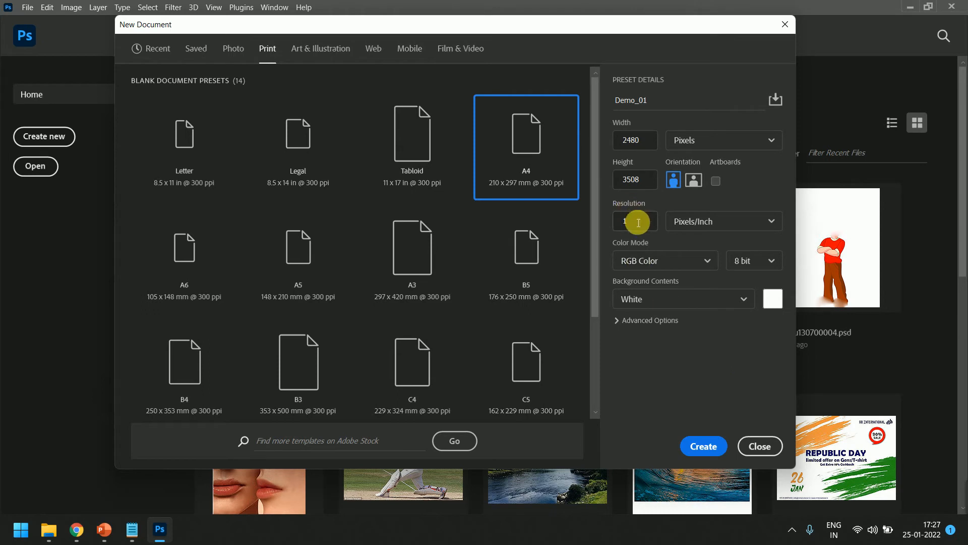
Step: Set the document's resolution to 300 pixels/inch
click(630, 225)
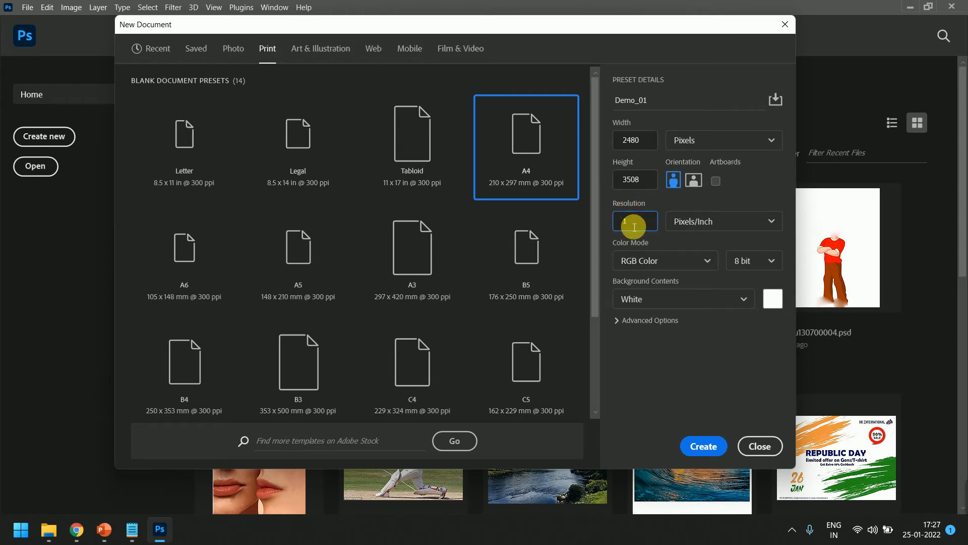
text(300)
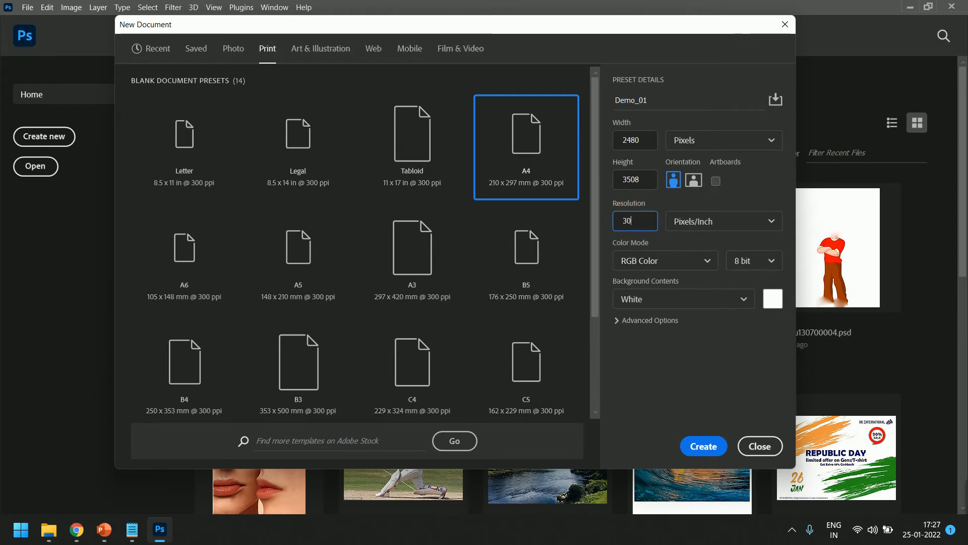
click(724, 389)
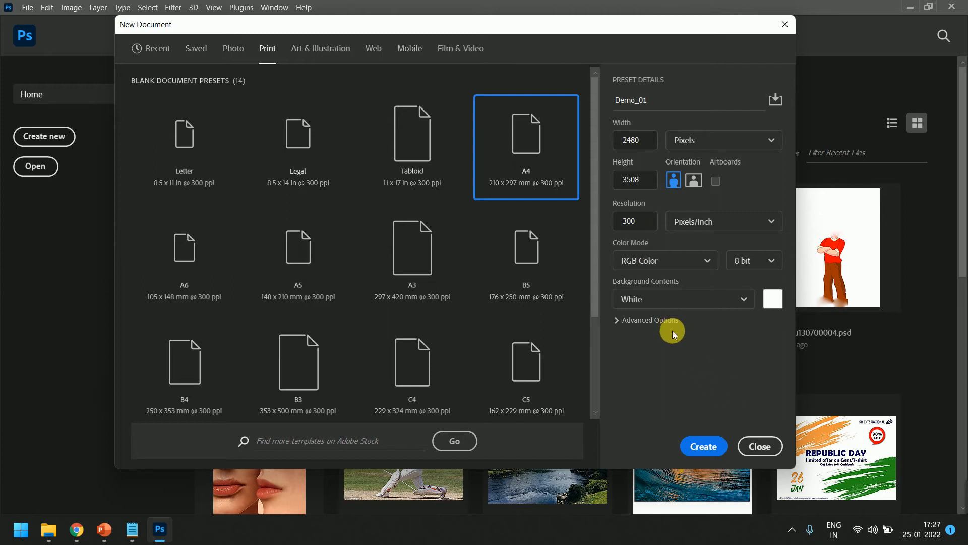
Step: Set the document's resolution to 72 pixels/inch
double_click(631, 220)
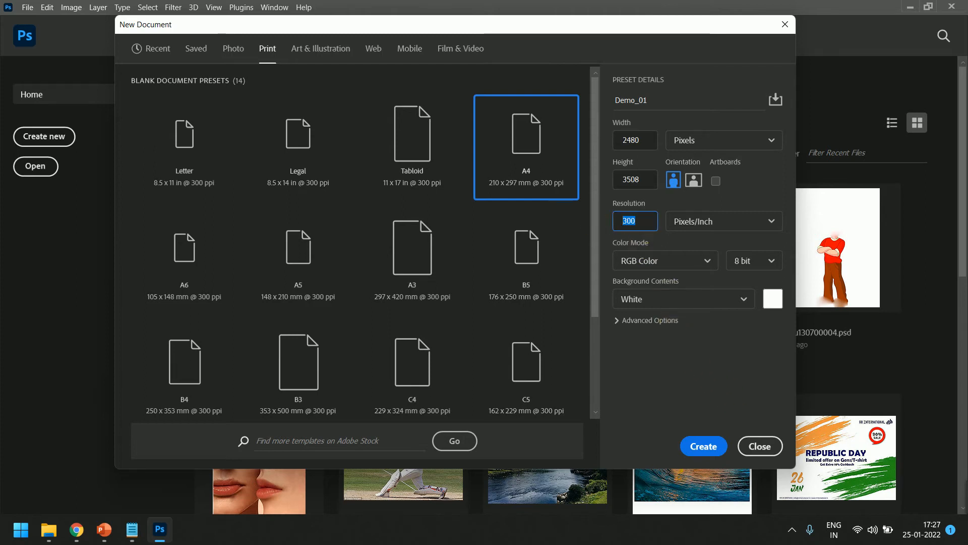
text(72)
click(713, 384)
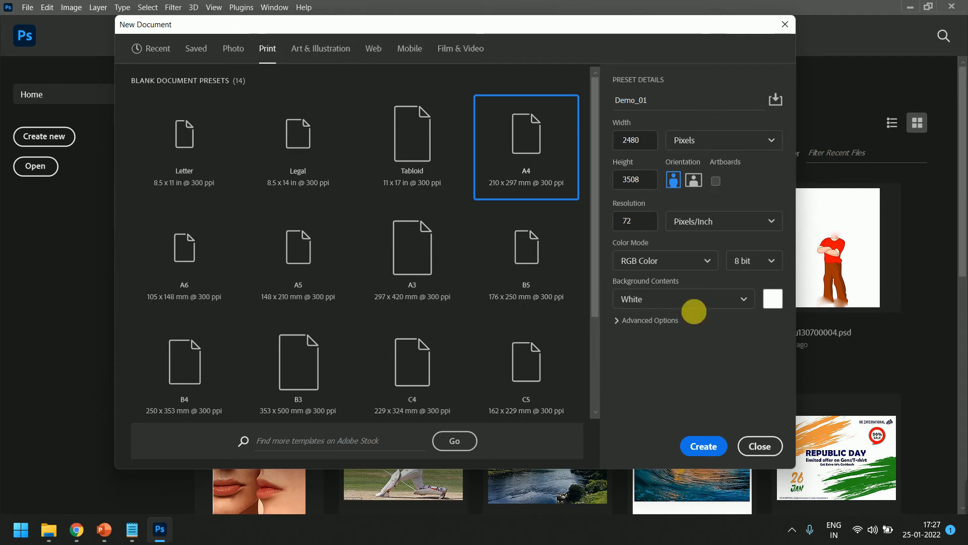
Step: Set the resolution to 300 pixels/inch and create the Demo_01 document
double_click(645, 220)
text(300)
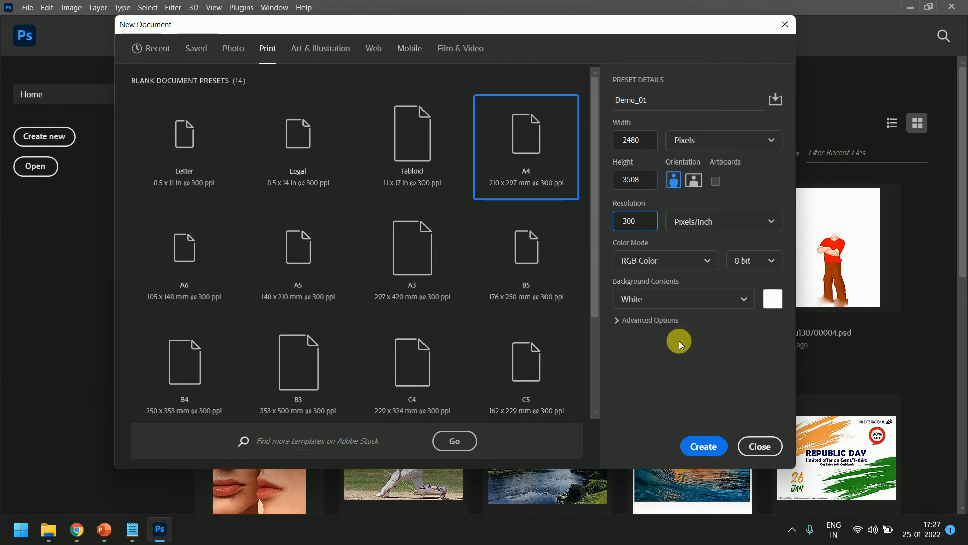
click(703, 446)
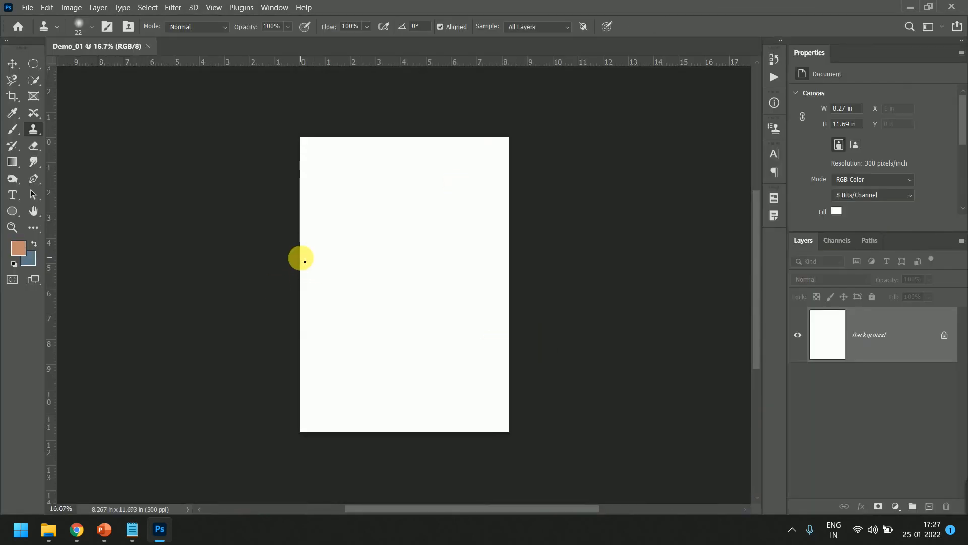
Step: Check the ruler's available units without changing them and activate the Move tool
right_click(376, 60)
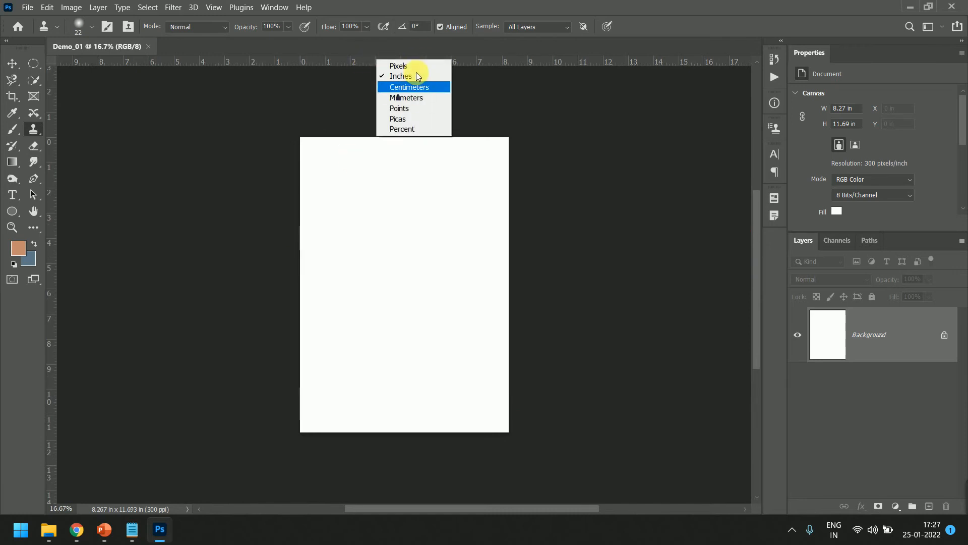
click(437, 251)
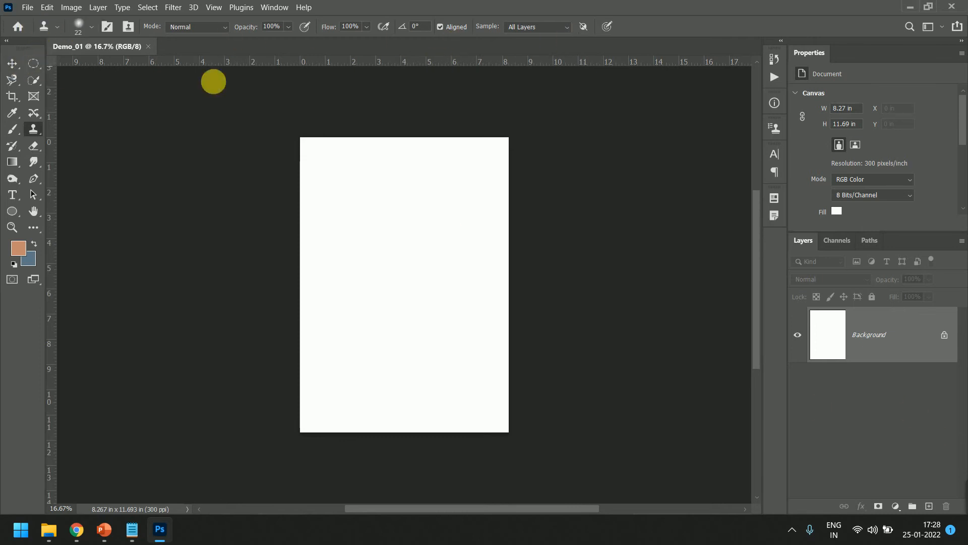
click(12, 64)
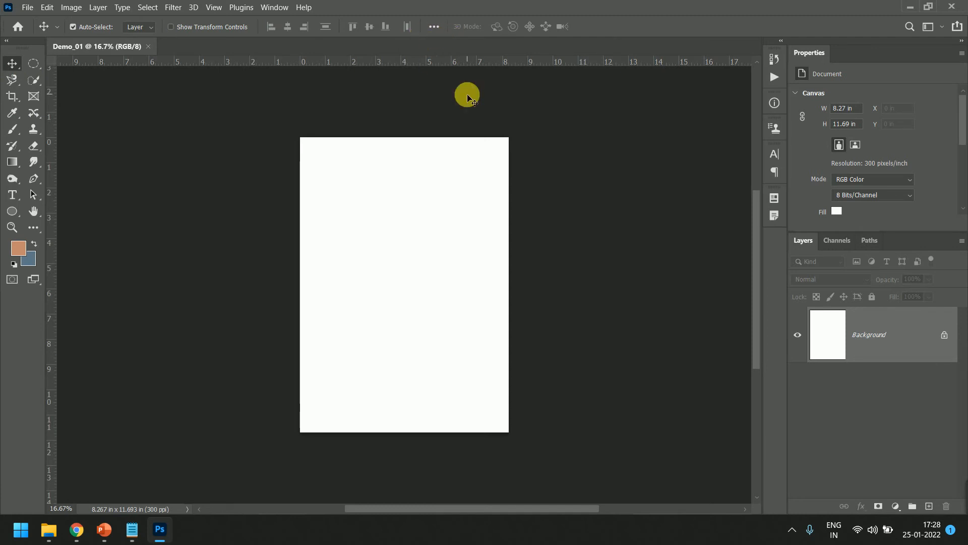
scroll(464, 281, up, 1)
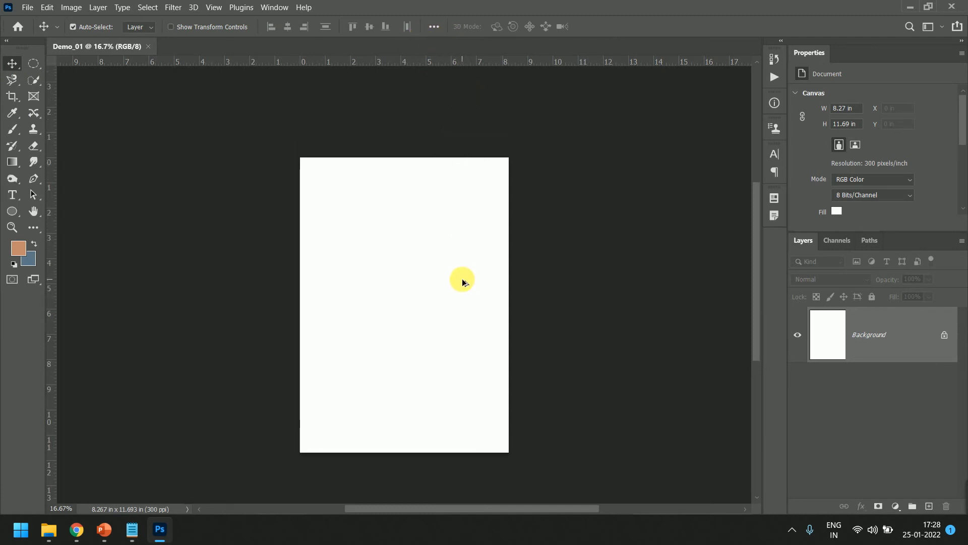
scroll(457, 285, down, 1)
scroll(449, 287, up, 2)
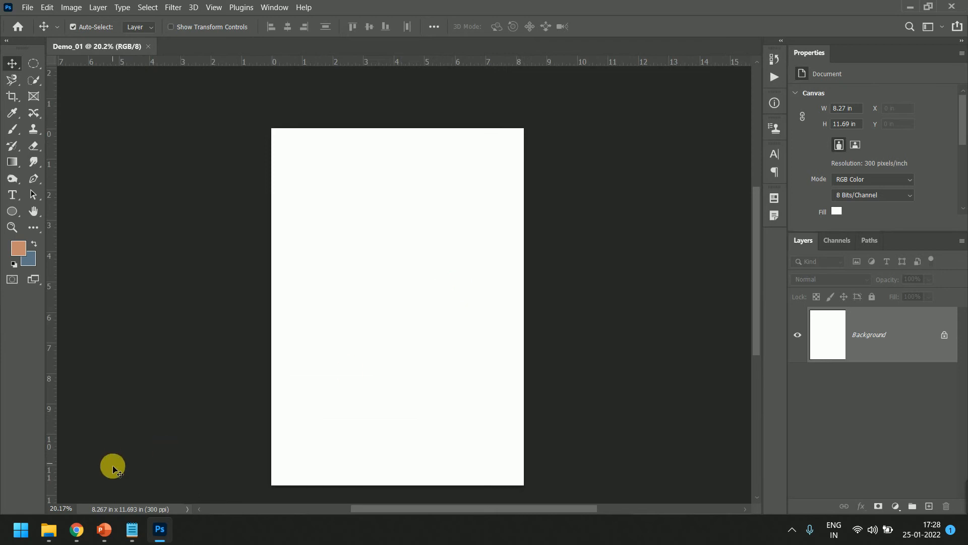
Step: Switch to Chrome, open google.com in a new tab and run an image search for "nature"
mouse_move(76, 531)
click(76, 456)
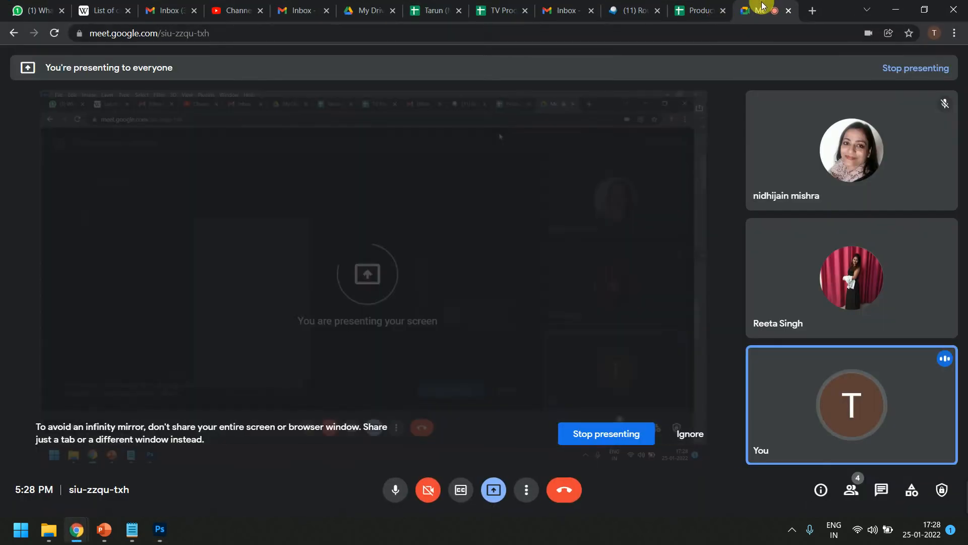
click(813, 8)
text(google.com)
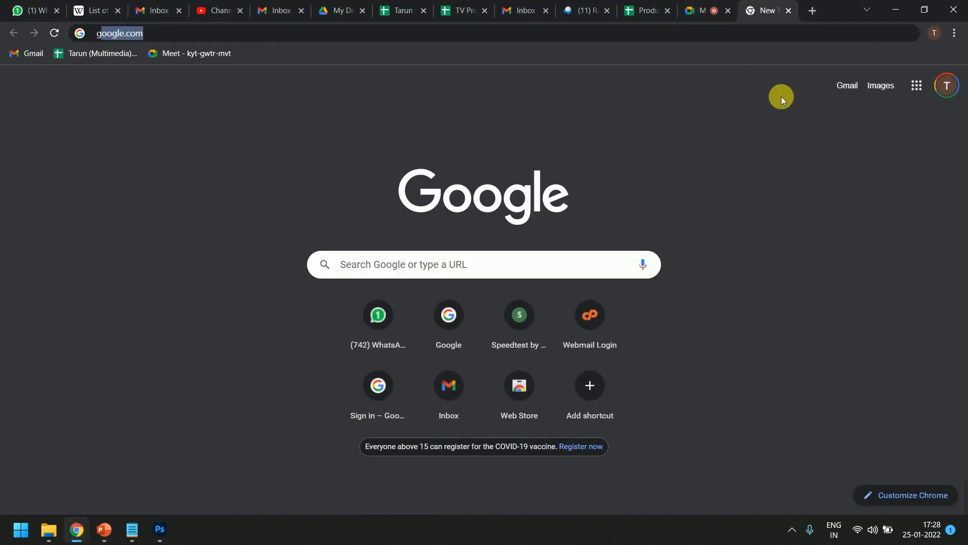
key(Return)
text(nature)
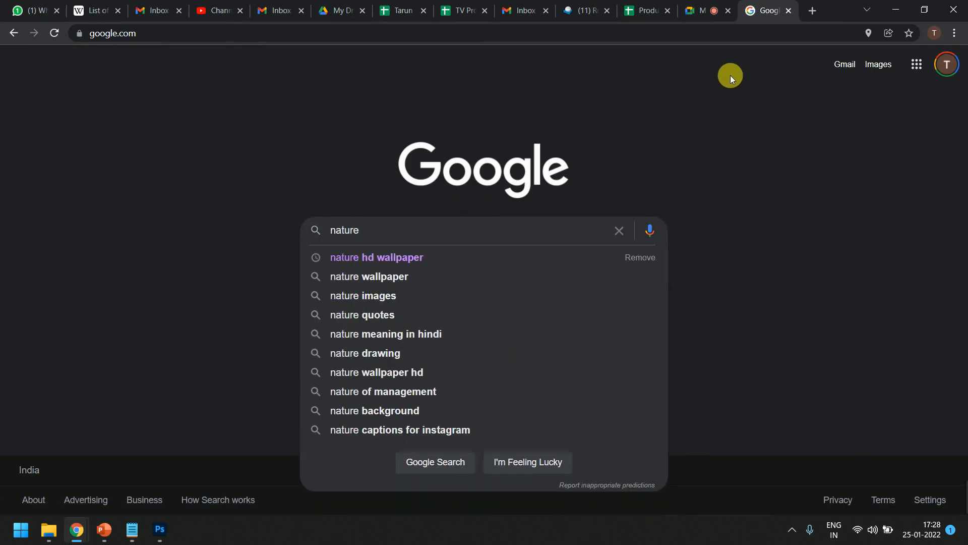
key(Return)
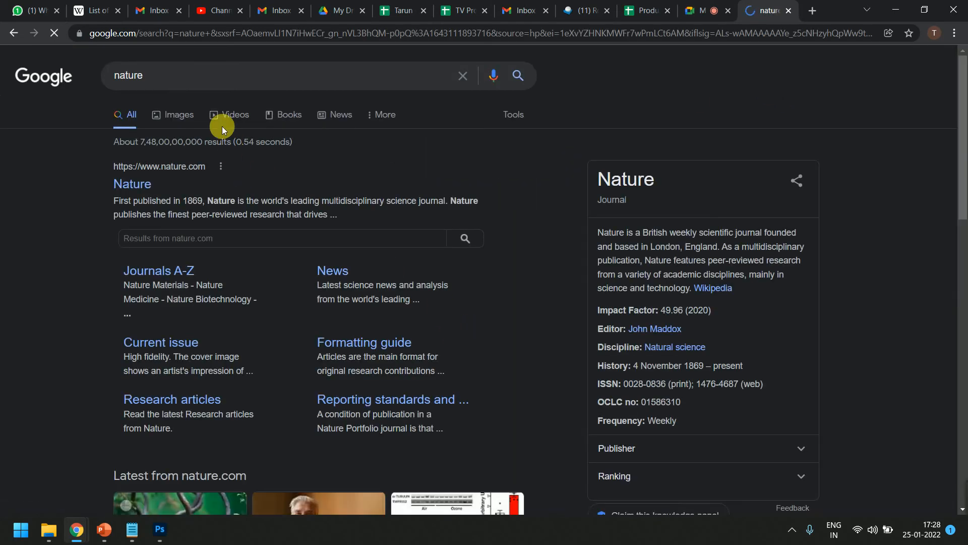
click(180, 115)
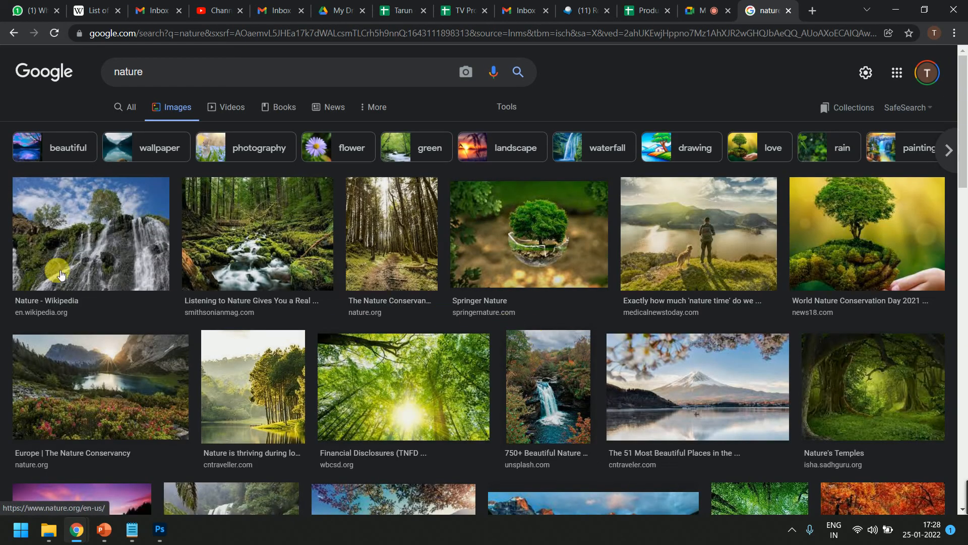
Step: Copy the Medical News Today picture of the man and dog by the lake and paste it into Demo_01 in Photoshop
click(705, 220)
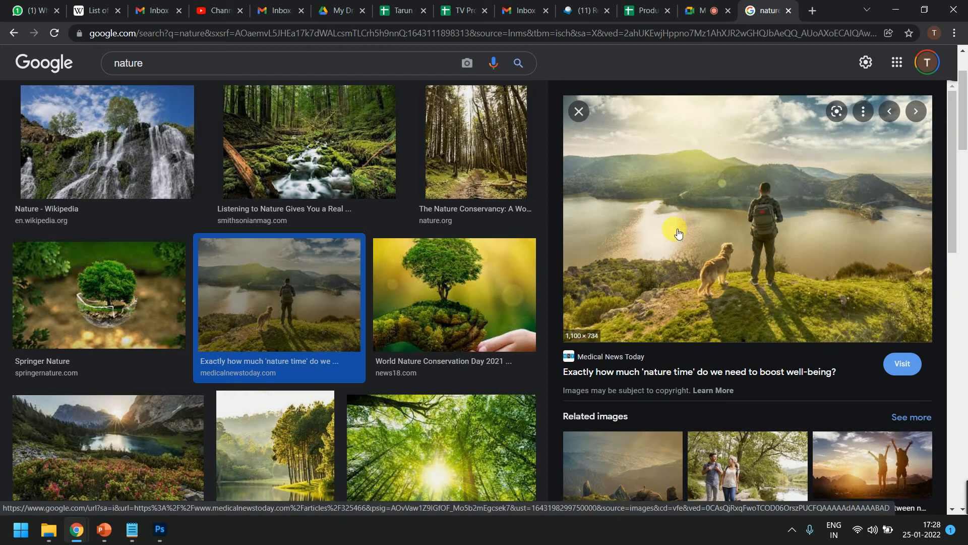
right_click(729, 213)
click(795, 373)
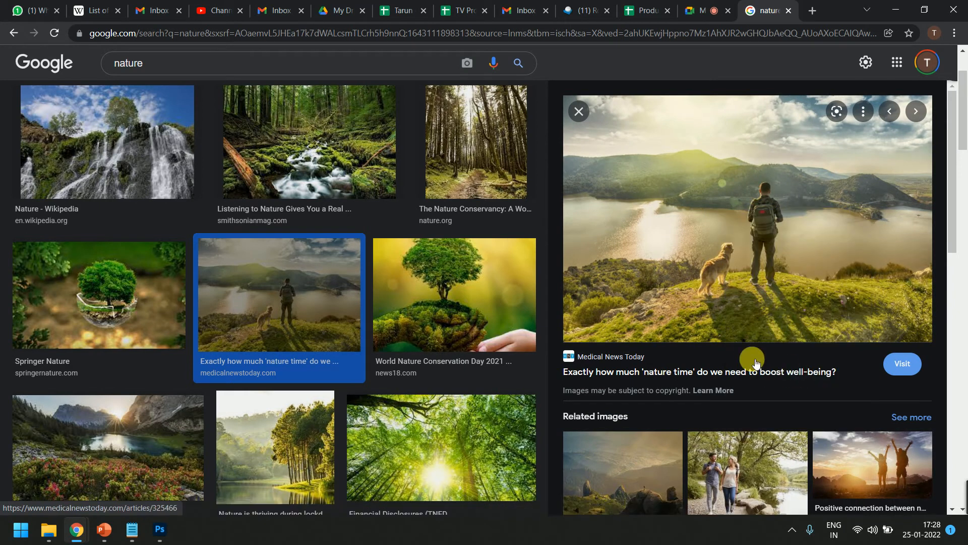
key(alt+Tab)
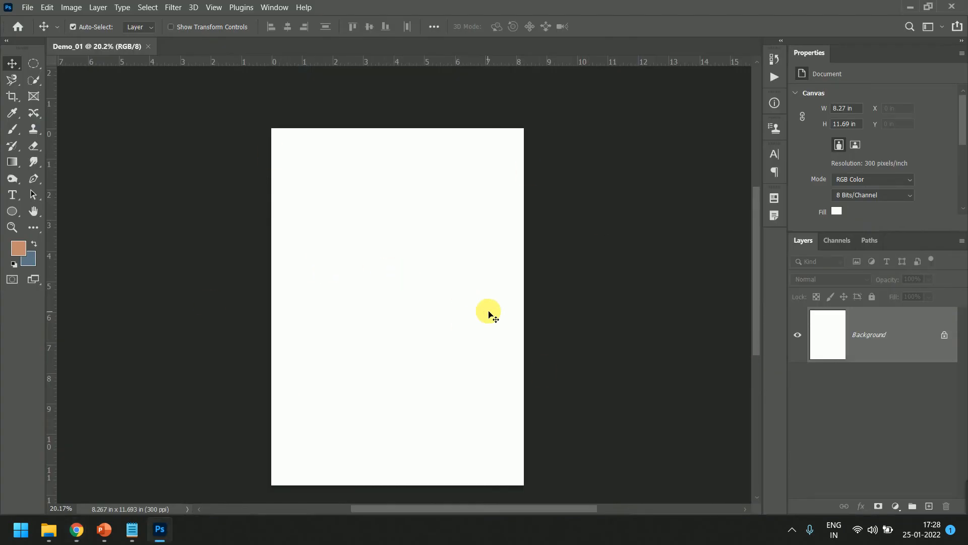
key(ctrl+v)
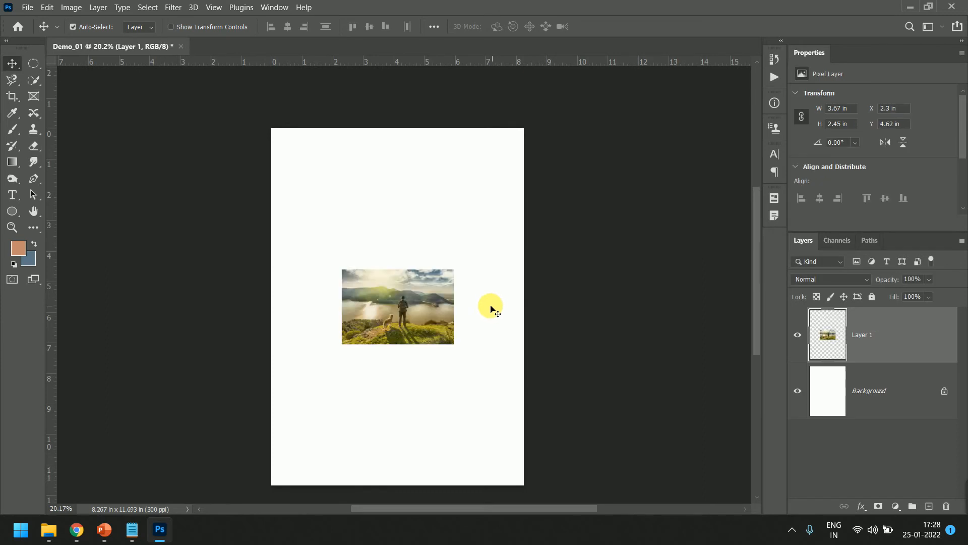
Step: Unlock the white Background layer and delete it, keeping only the pasted picture's layer
scroll(411, 315, up, 4)
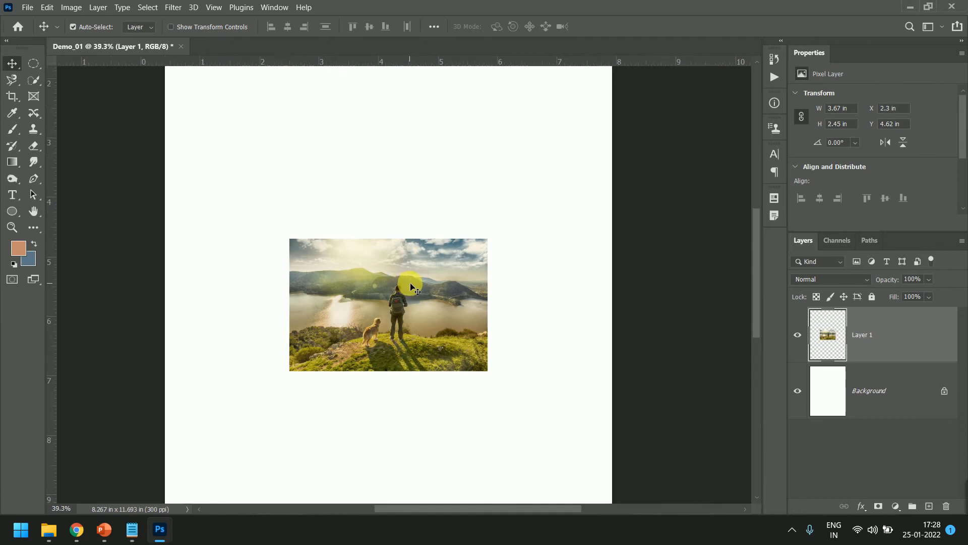
scroll(410, 290, up, 2)
scroll(412, 287, down, 2)
scroll(417, 305, up, 7)
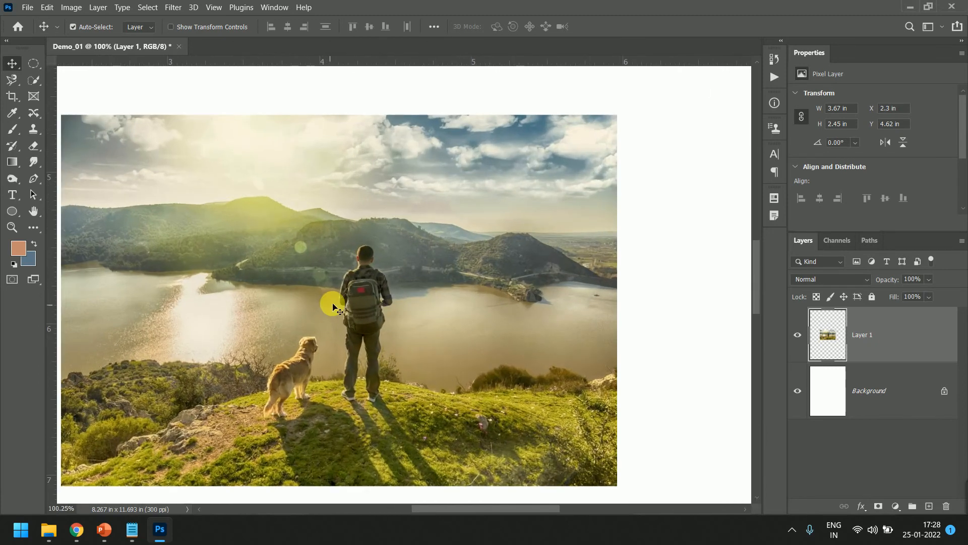
scroll(337, 307, down, 2)
drag(348, 314, 460, 279)
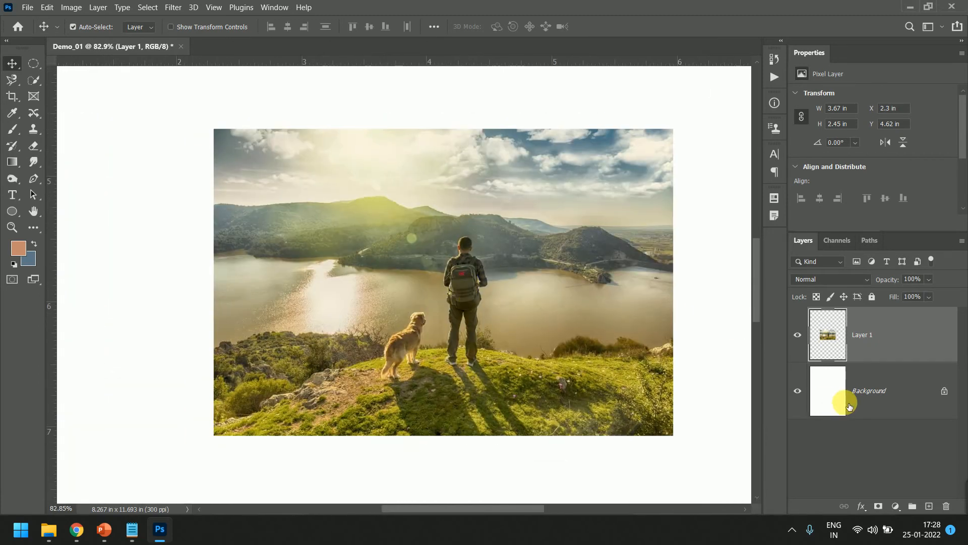
click(856, 405)
scroll(494, 361, down, 4)
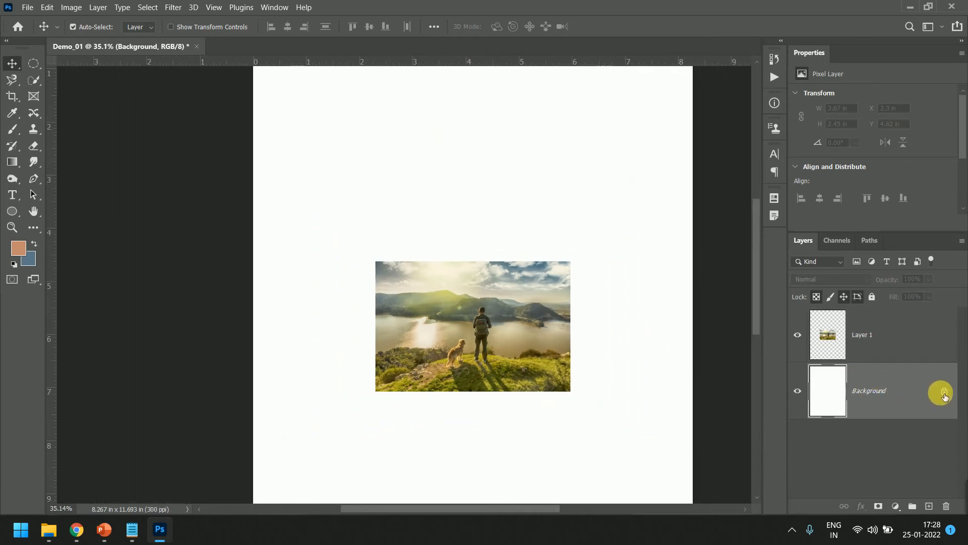
click(944, 390)
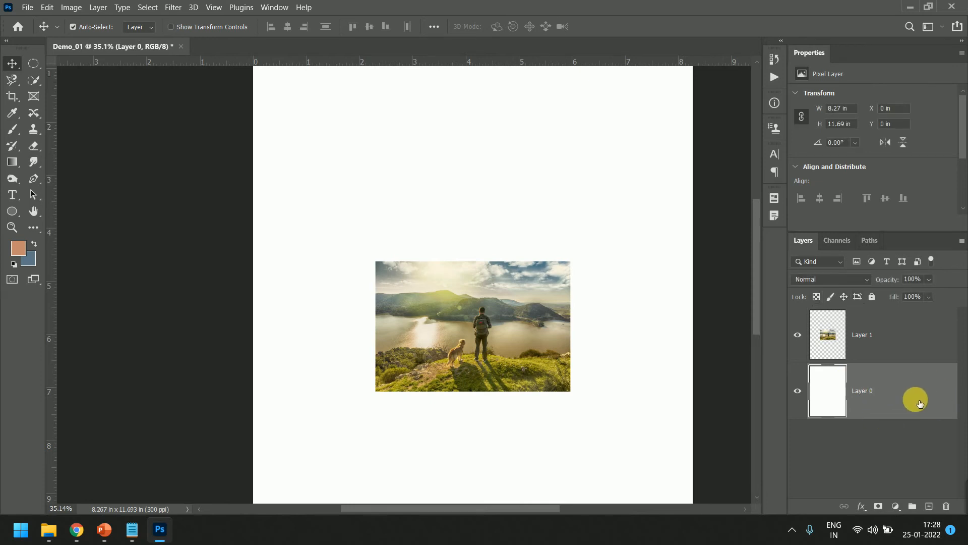
key(Delete)
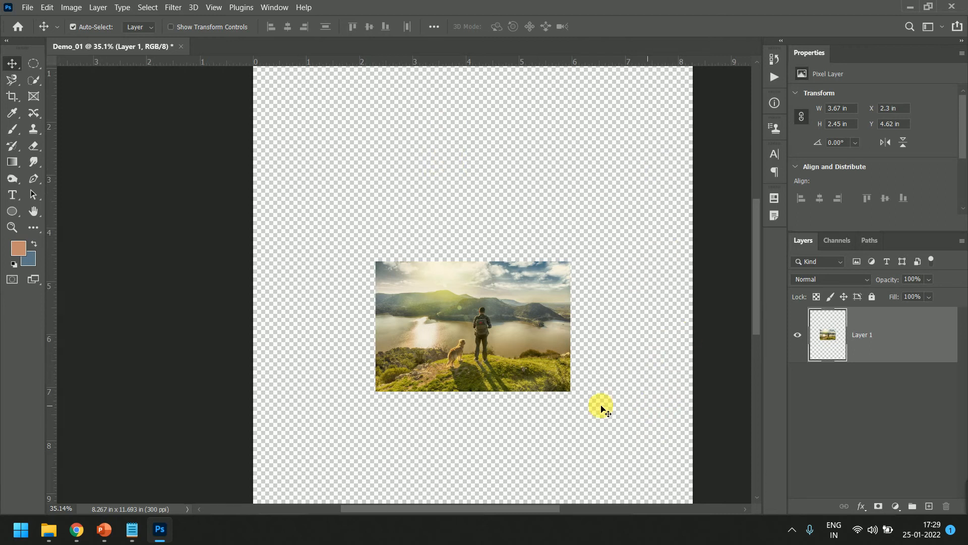
Step: Bring up the lasso tool variants and choose the Magnetic Lasso tool
scroll(532, 328, up, 1)
scroll(532, 329, up, 3)
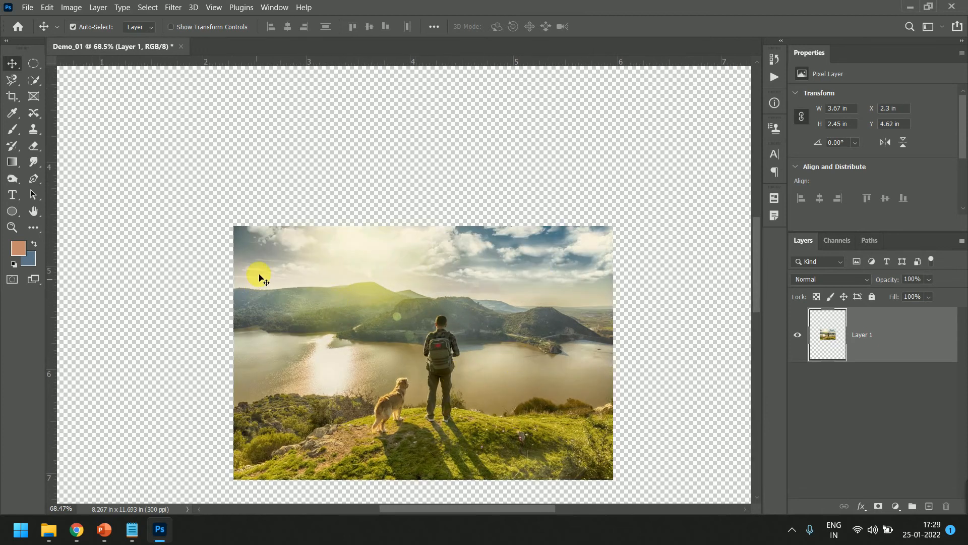
click(14, 81)
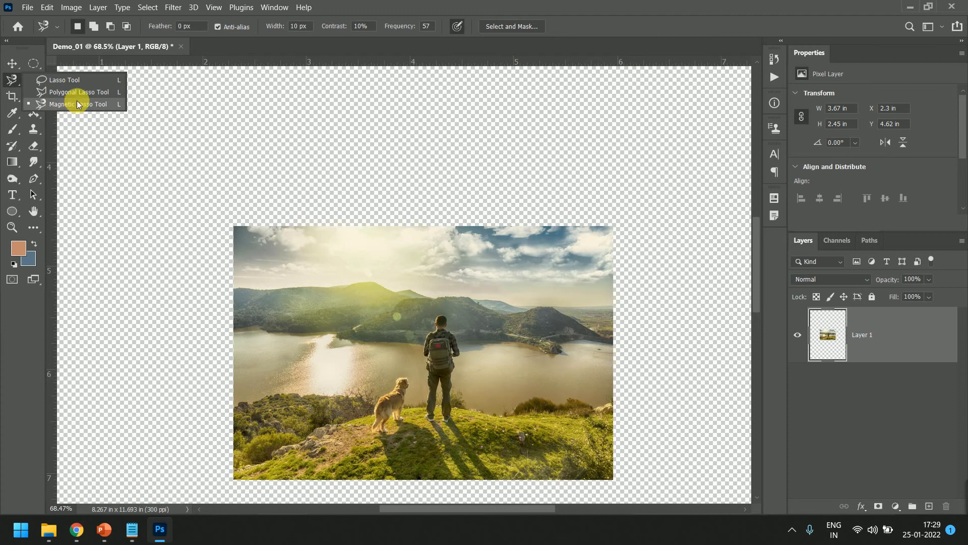
click(77, 104)
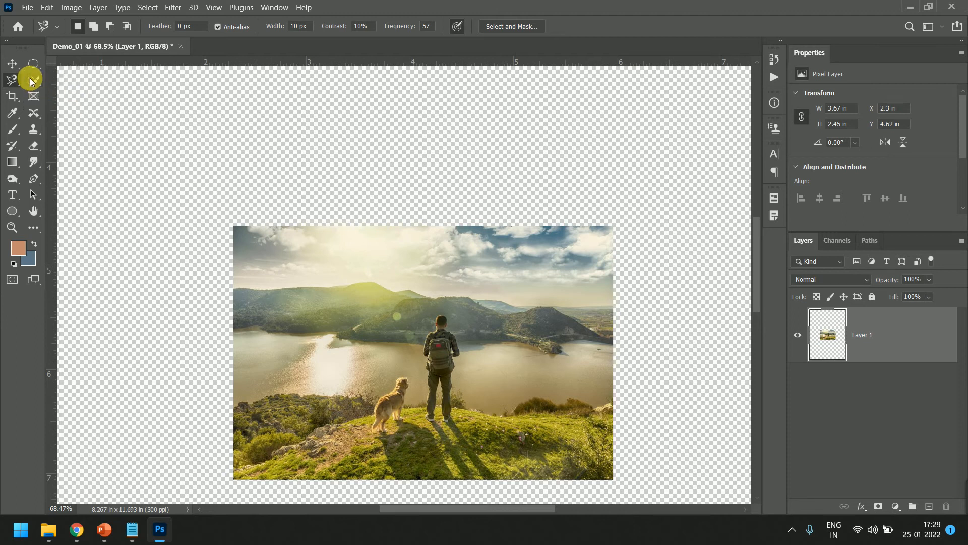
Step: Remove the sky above the mountains using the Quick Selection tool with a size 70 brush, and clear the selection
click(34, 79)
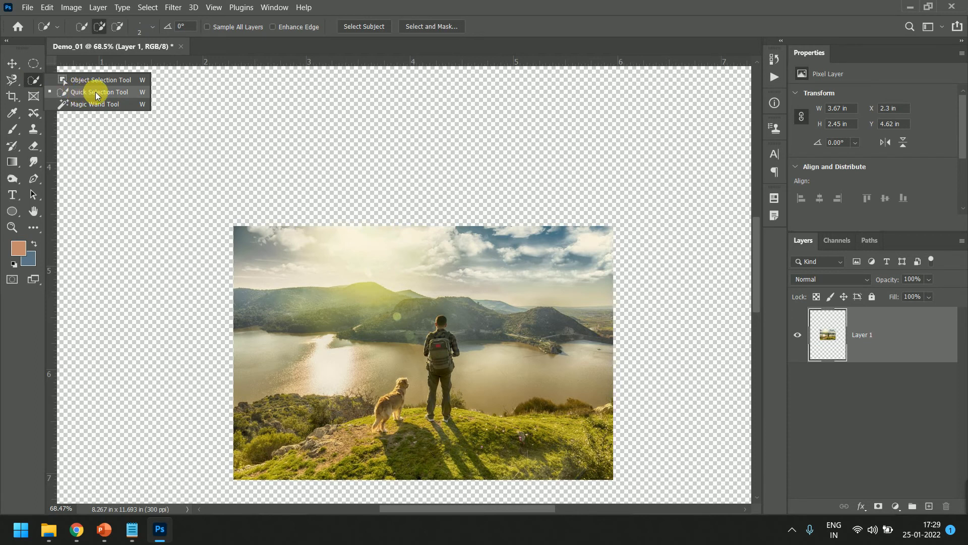
click(97, 94)
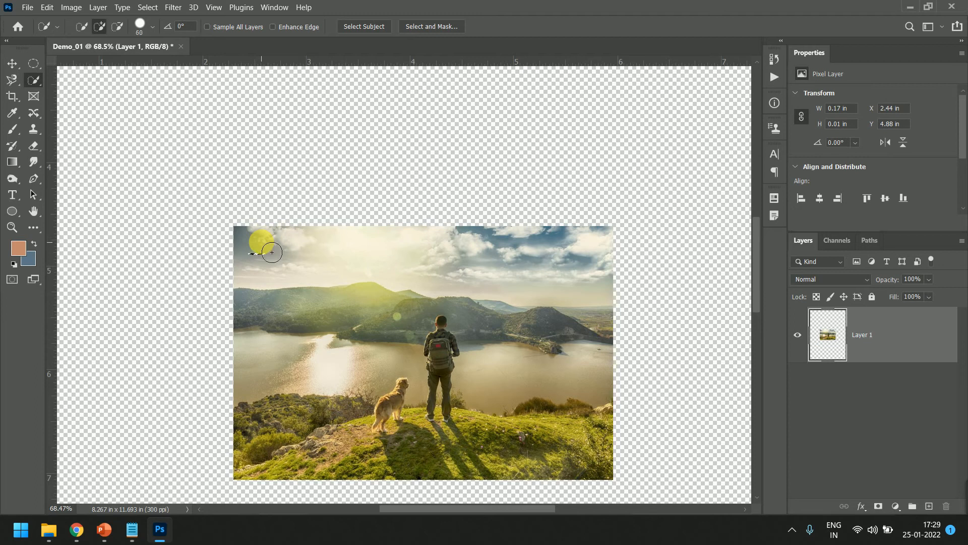
key(bracketright)
mouse_move(255, 253)
mouse_down()
mouse_move(304, 273)
mouse_move(454, 244)
mouse_move(541, 244)
mouse_up()
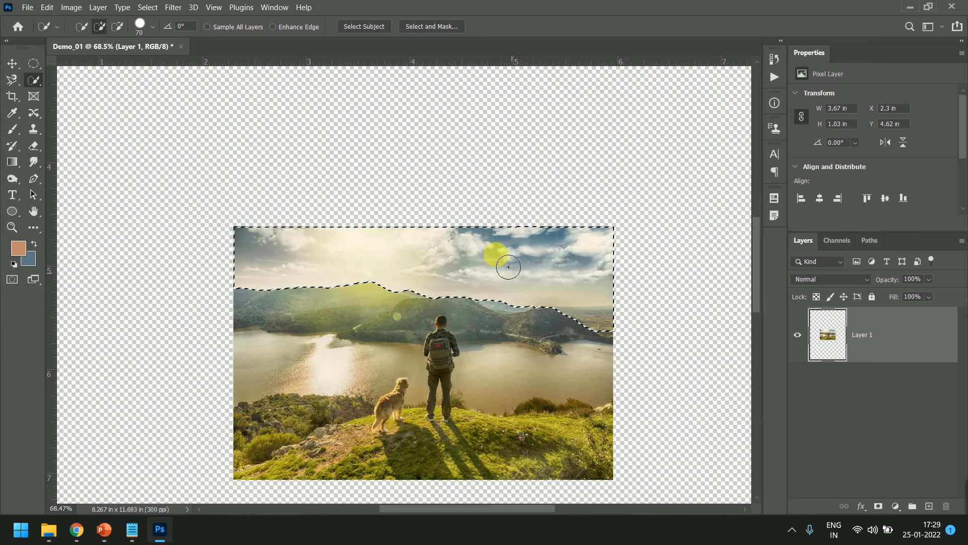
key(Delete)
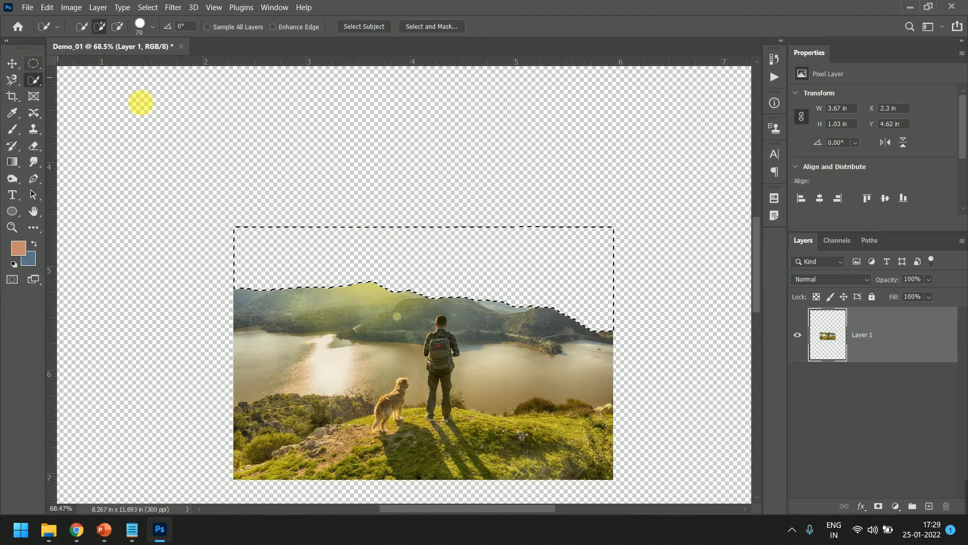
key(ctrl+d)
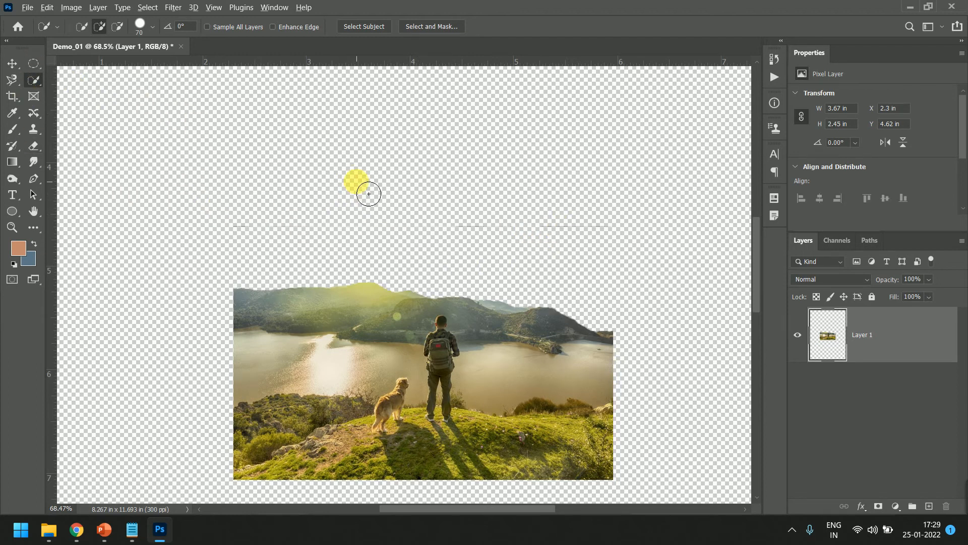
scroll(368, 193, down, 1)
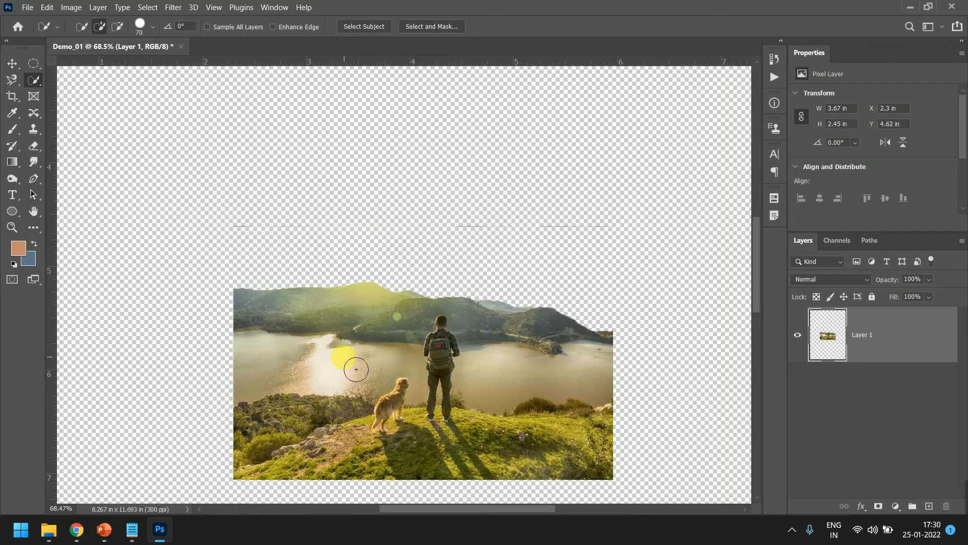
Step: Switch to Chrome and search Google Images for "sunset background"
key(alt+Tab)
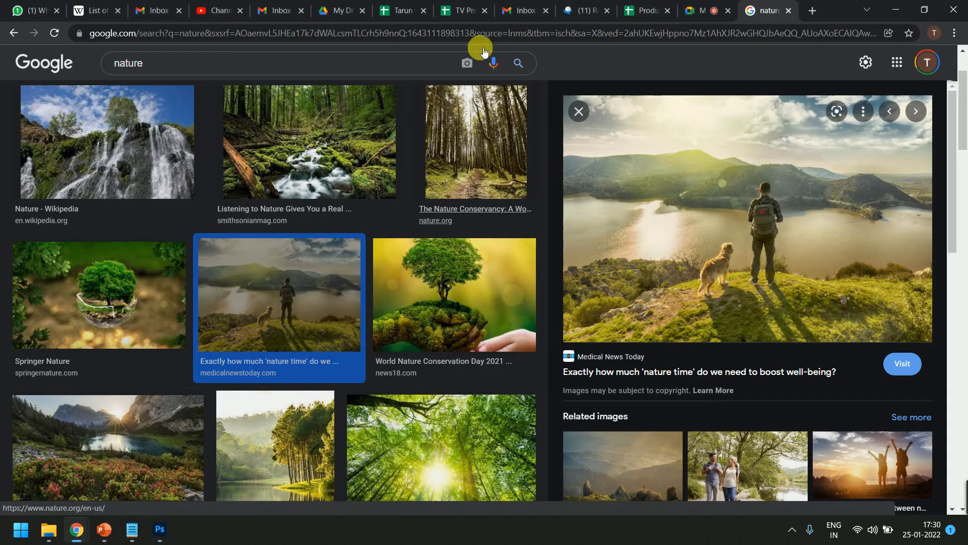
double_click(168, 62)
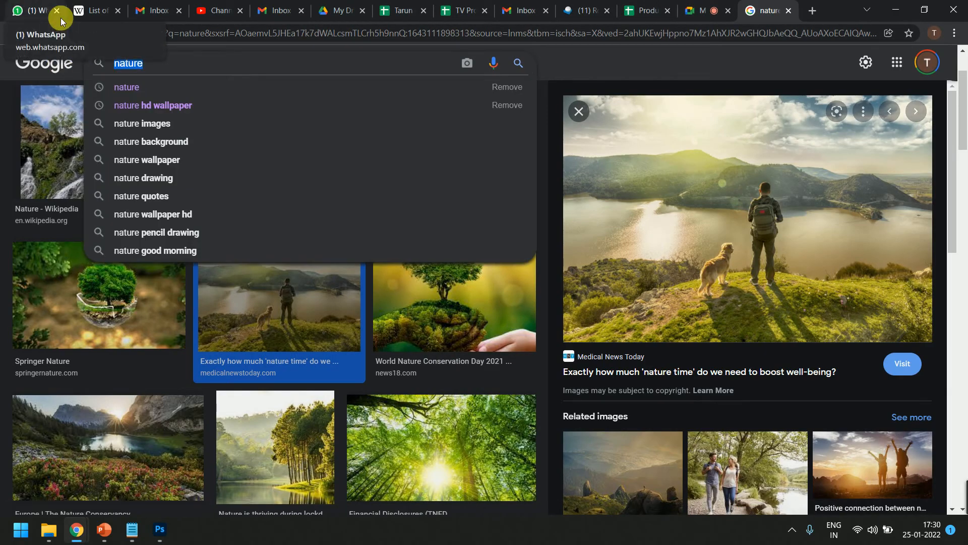
key(BackSpace)
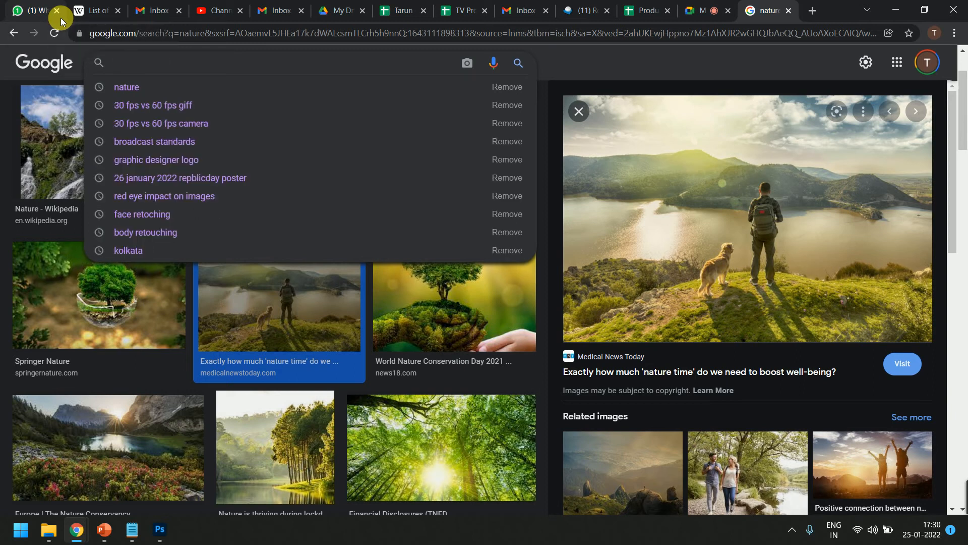
text(sunset ba)
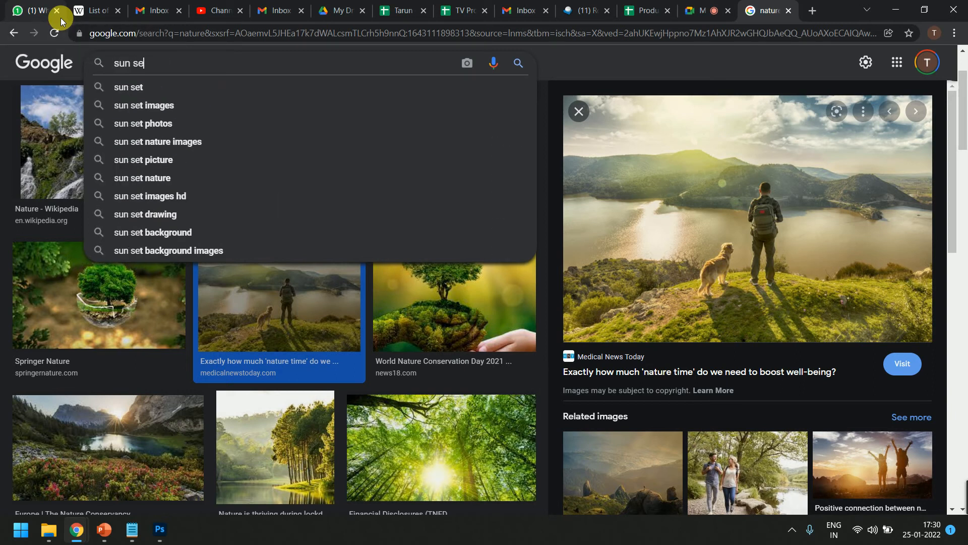
text(ckground)
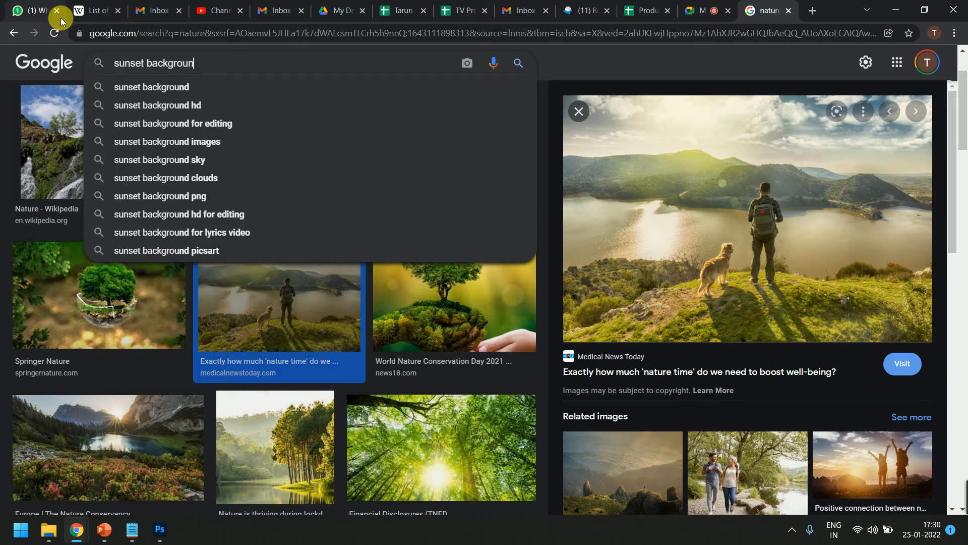
key(Return)
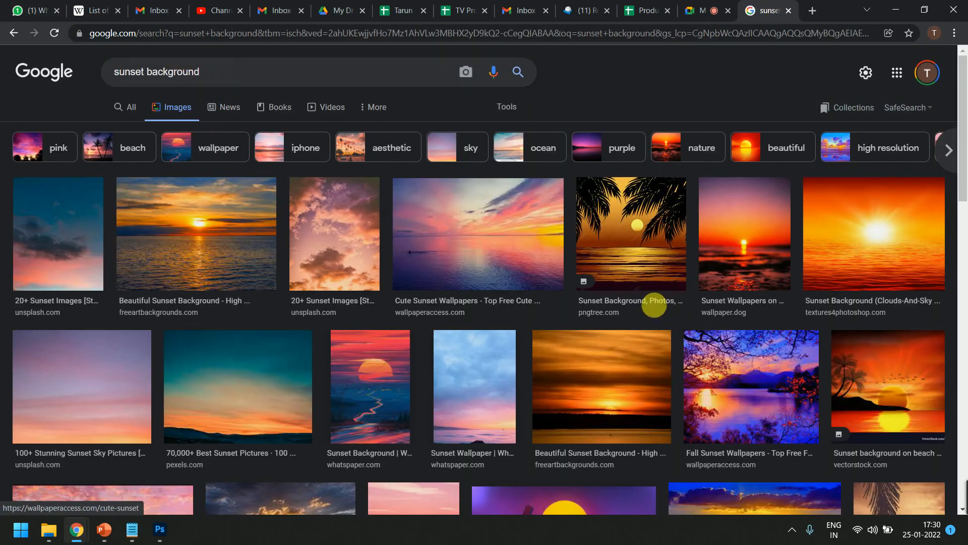
Step: Copy the Textures4Photoshop orange sunset-over-sea picture and paste it into Demo_01 in Photoshop
click(922, 248)
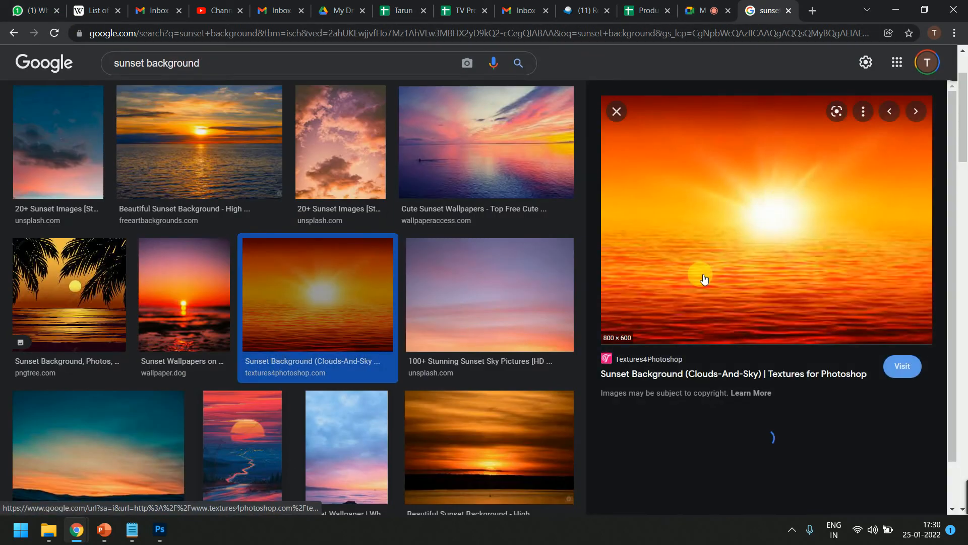
right_click(743, 213)
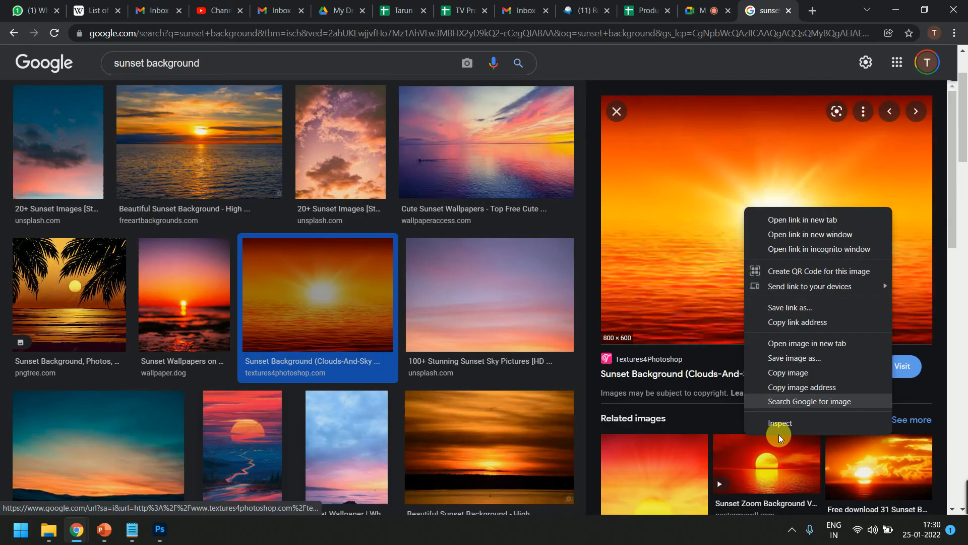
click(806, 371)
key(alt+Tab)
key(ctrl+v)
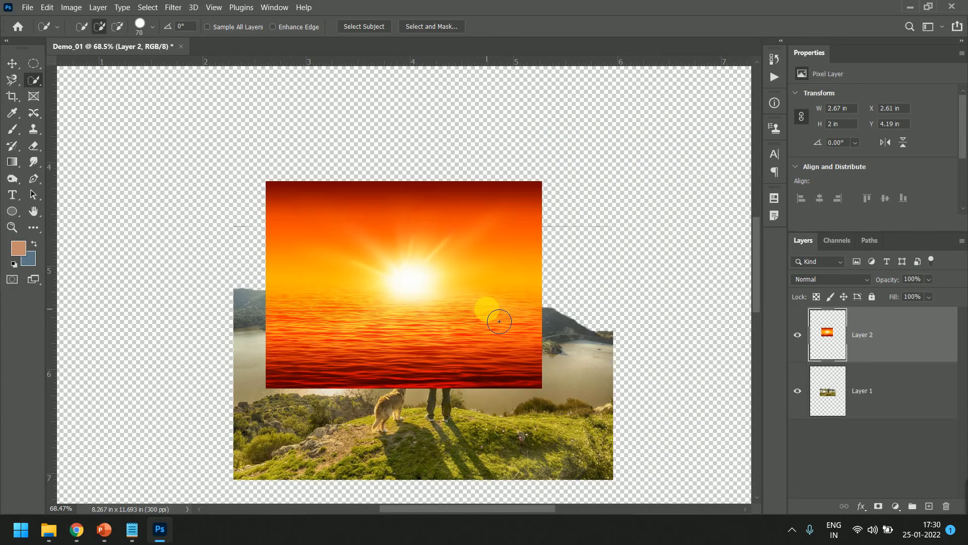
Step: Enlarge the sunset picture to about 4.23 by 3.01 in and place its layer beneath the man-and-dog landscape
key(ctrl+t)
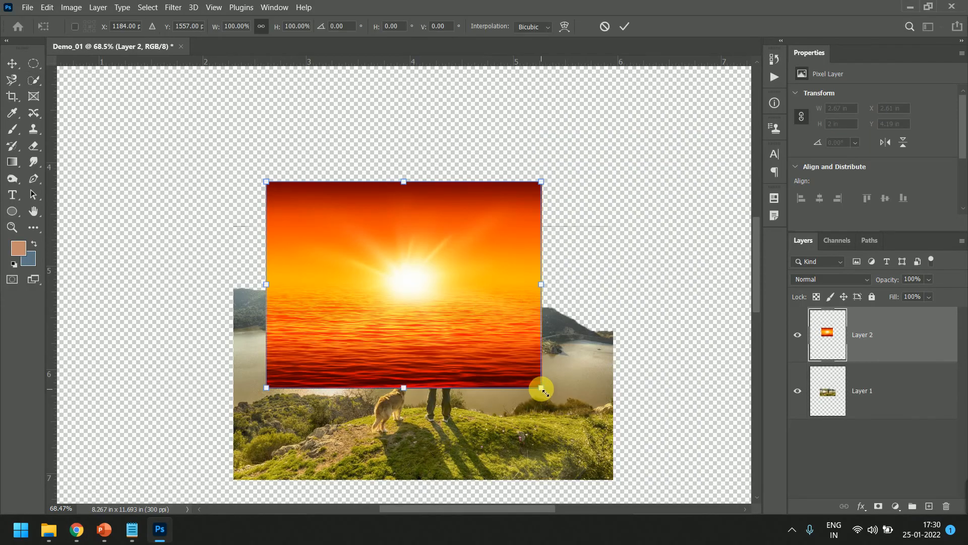
drag(545, 388, 623, 432)
mouse_move(524, 339)
mouse_down()
mouse_move(534, 326)
mouse_move(535, 335)
mouse_up()
drag(925, 319, 925, 456)
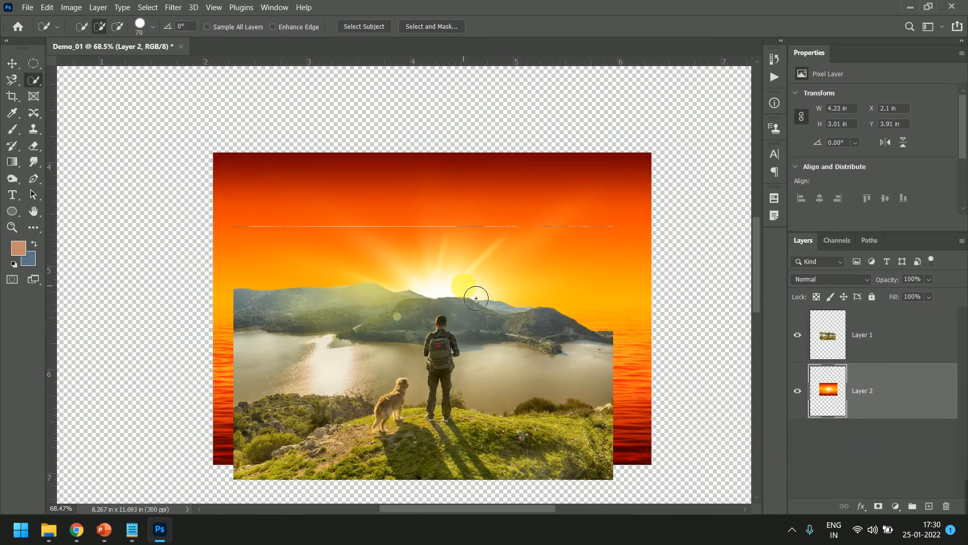
key(m)
mouse_move(216, 212)
mouse_down()
mouse_move(654, 272)
mouse_move(645, 261)
mouse_up()
key(Delete)
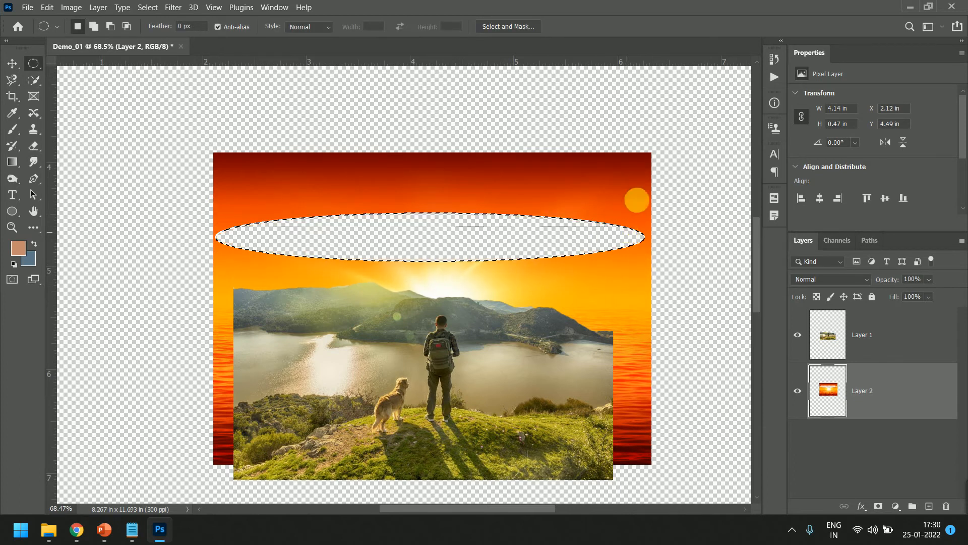
key(ctrl+z)
Step: Remove the leftover thin line above the mountains from Layer 1 using a rectangular marquee selection, keeping the landscape layer
click(857, 325)
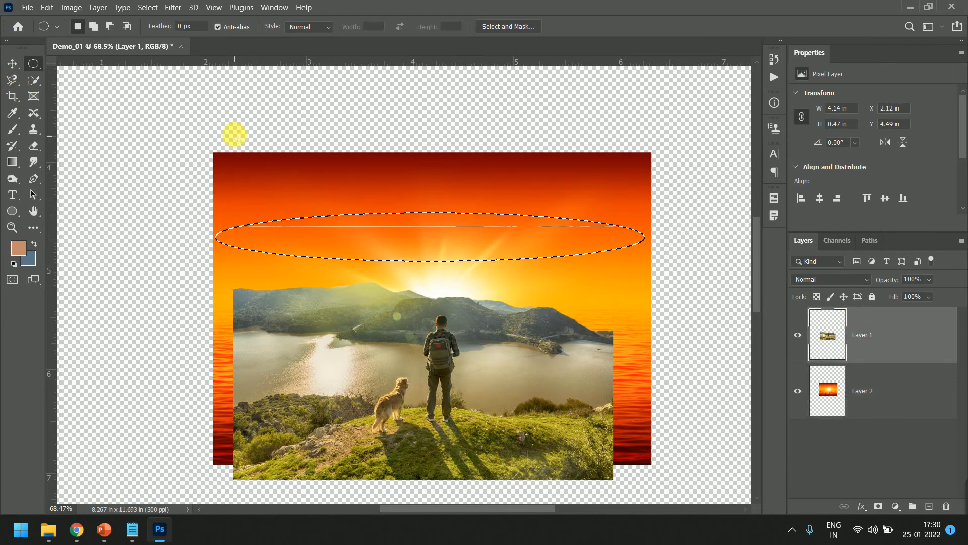
click(278, 226)
drag(37, 63, 70, 64)
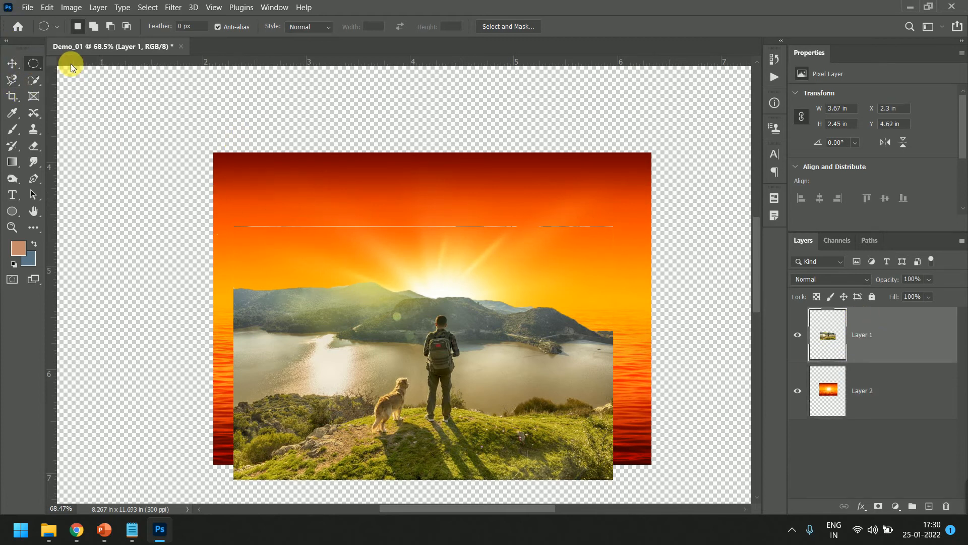
drag(212, 199, 604, 329)
drag(210, 207, 242, 288)
click(278, 261)
key(Delete)
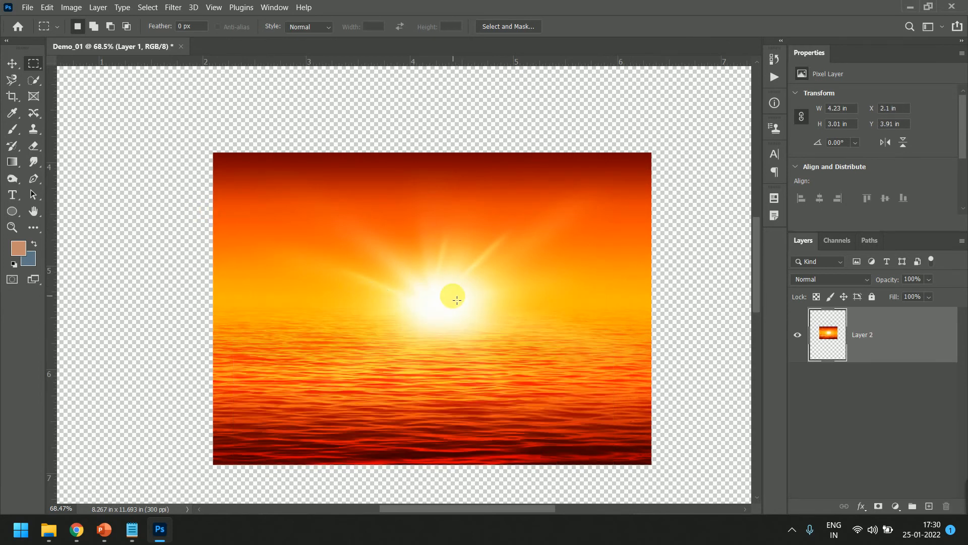
key(ctrl+z)
Step: Lower the landscape layer to about Y 4.99 in and shift the sunset layer about 0.03 in left and 0.02 in up
scroll(449, 298, up, 4)
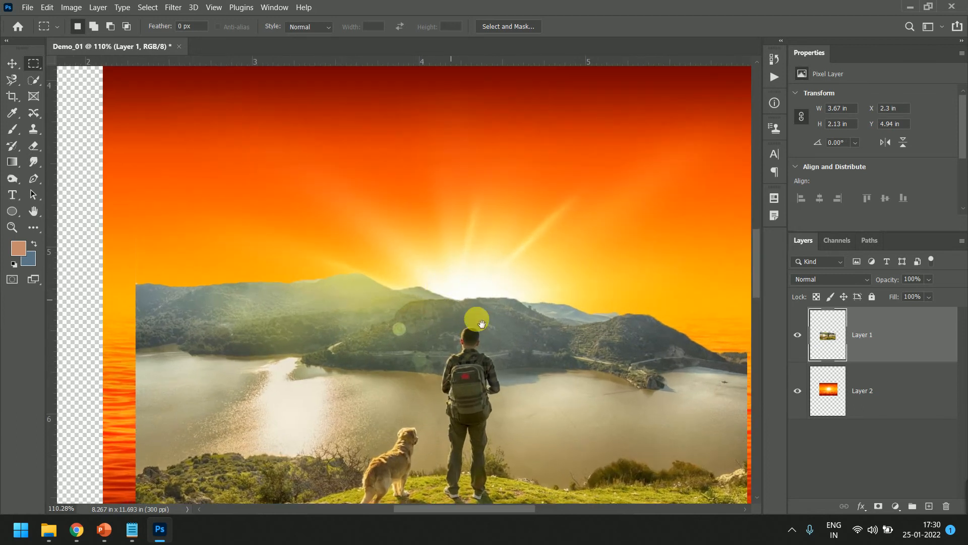
drag(480, 323, 443, 252)
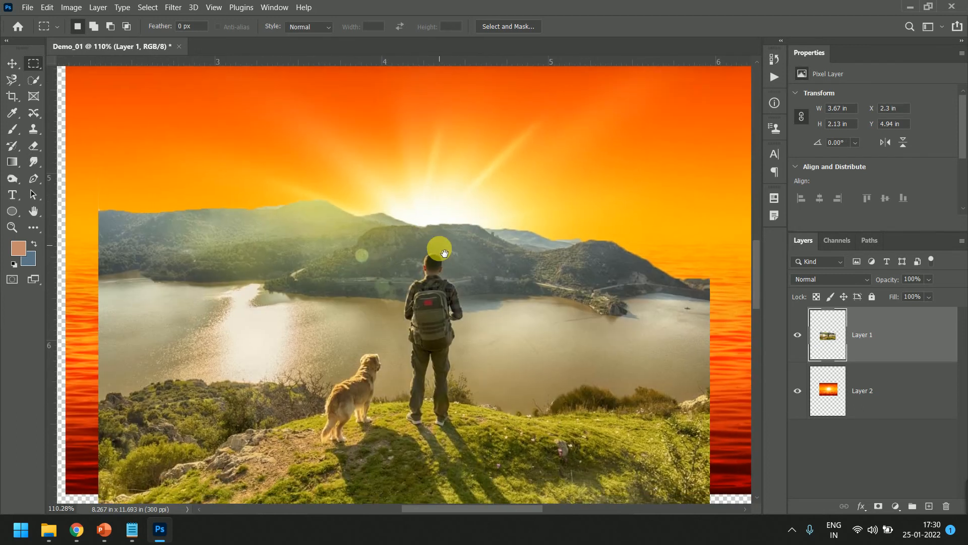
scroll(428, 291, up, 1)
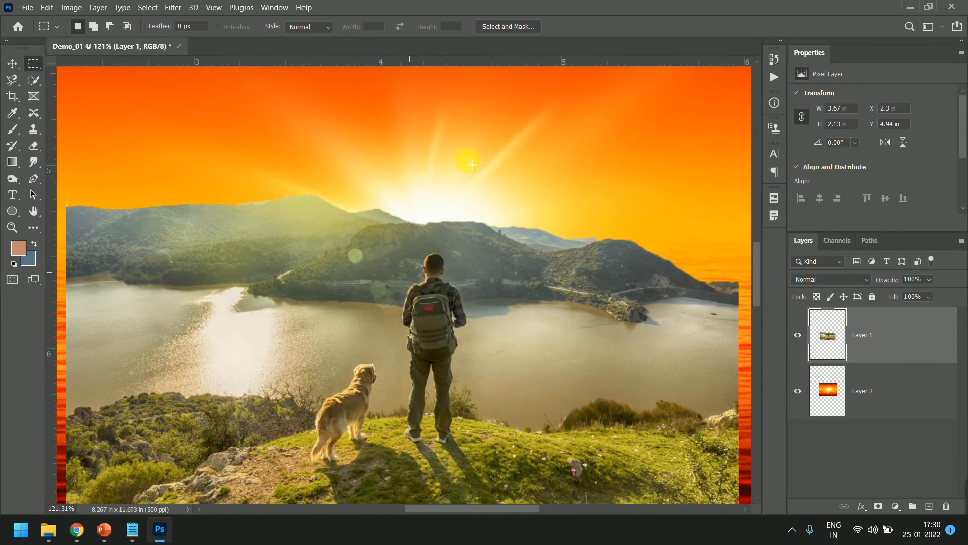
scroll(553, 357, down, 1)
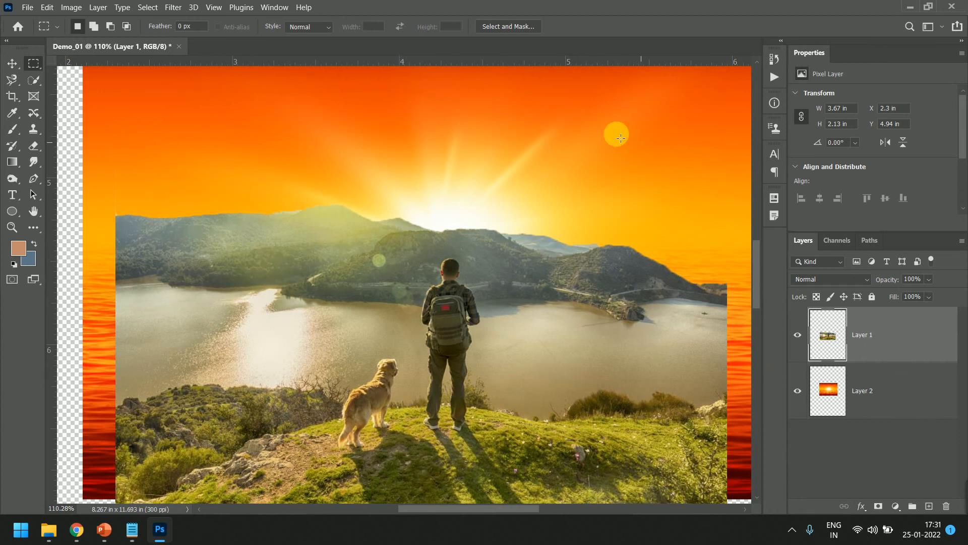
key(v)
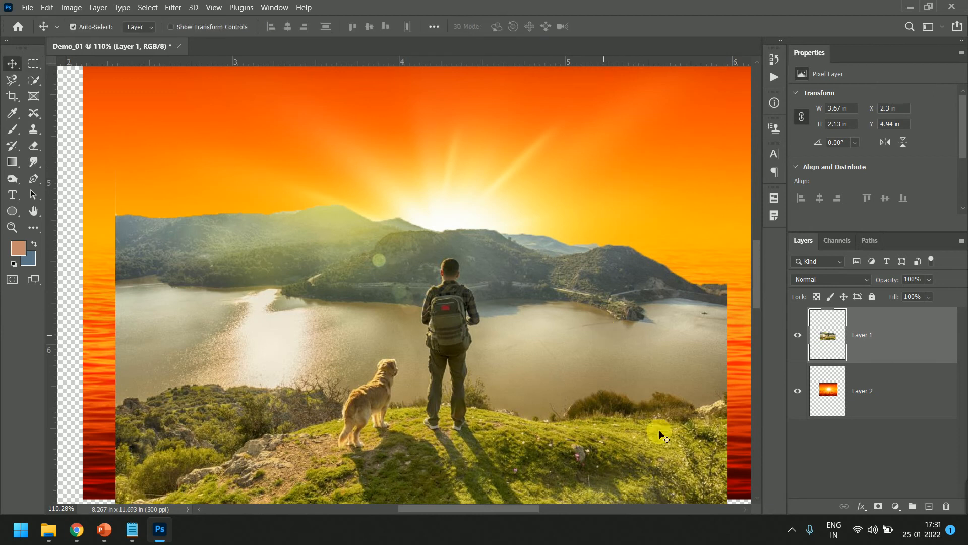
click(904, 426)
click(873, 338)
drag(457, 324, 460, 333)
drag(570, 206, 566, 190)
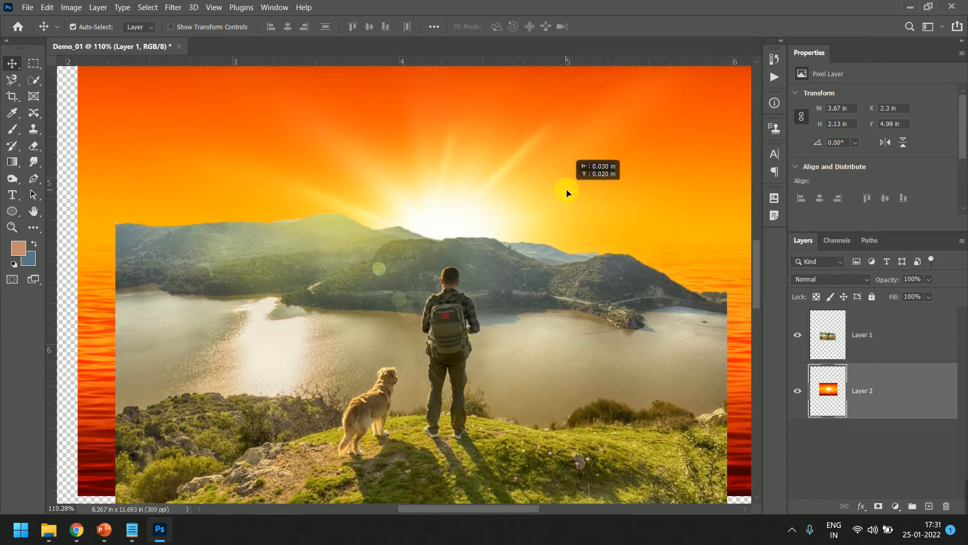
drag(493, 454, 490, 455)
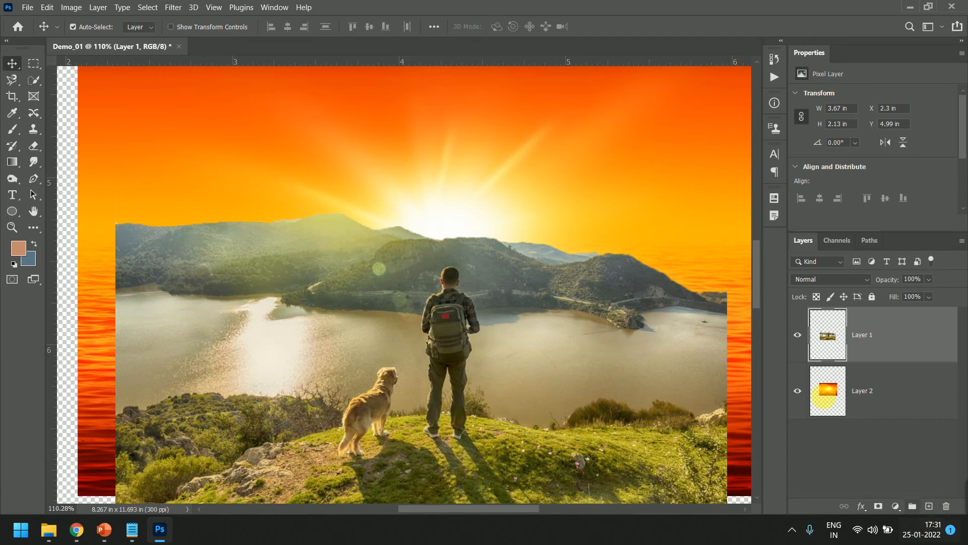
Step: Add a Color Balance adjustment above Layer 1 with midtones at red +33, green -7 and blue -19
click(845, 349)
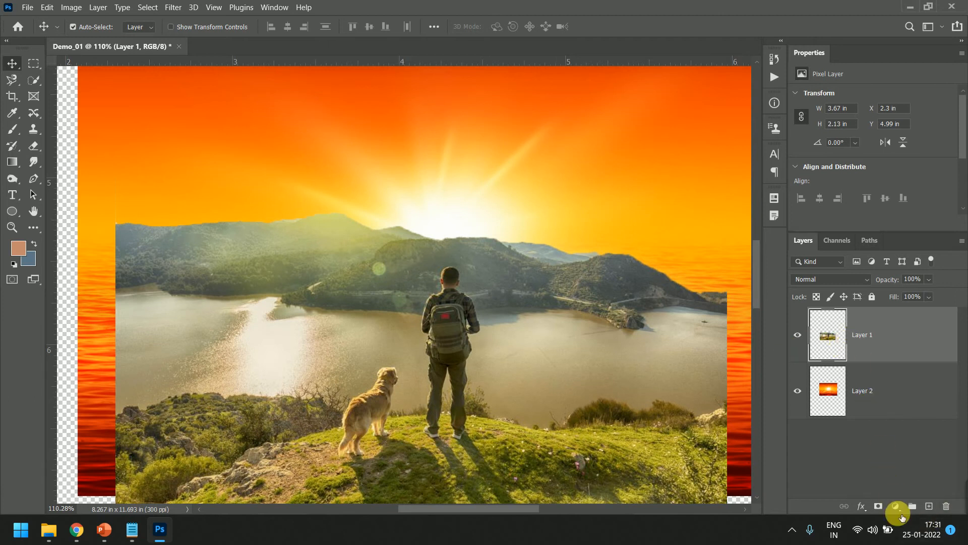
click(896, 506)
click(909, 407)
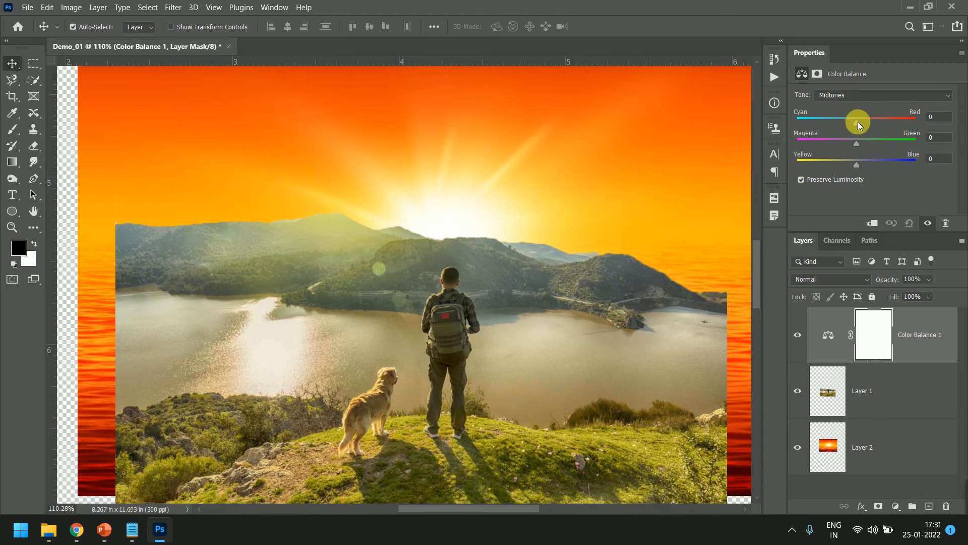
drag(857, 122, 846, 166)
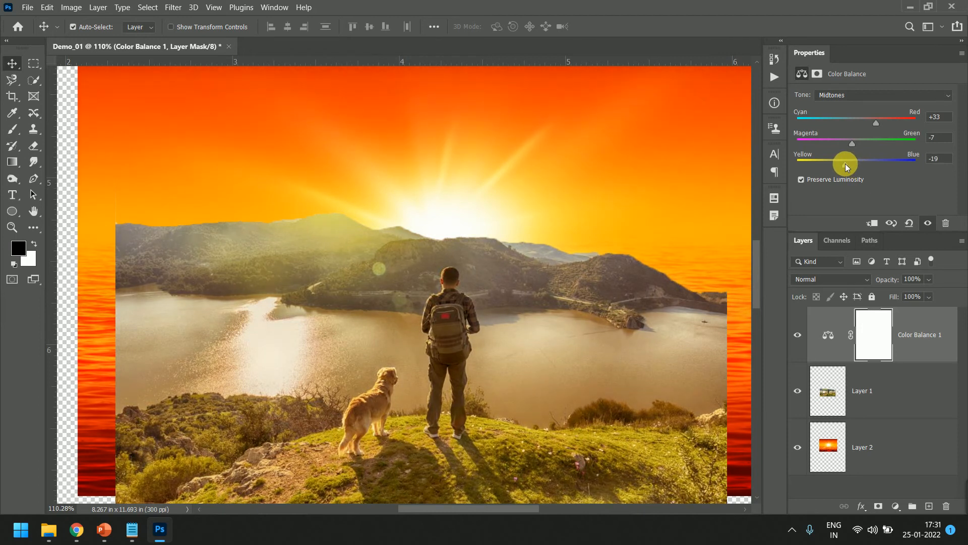
Step: Set the Color Balance shadows to red +19, green -17 and blue +3
click(903, 95)
click(876, 104)
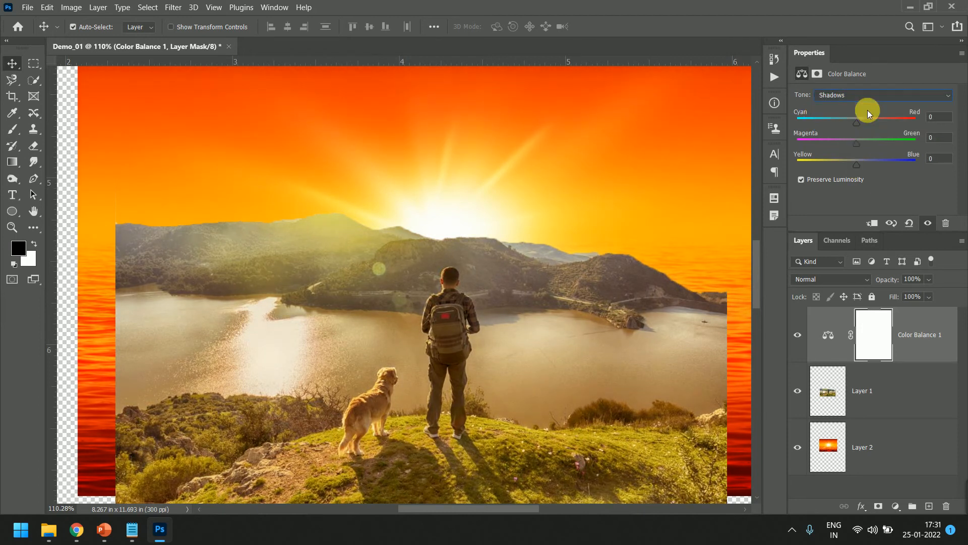
drag(858, 124, 859, 162)
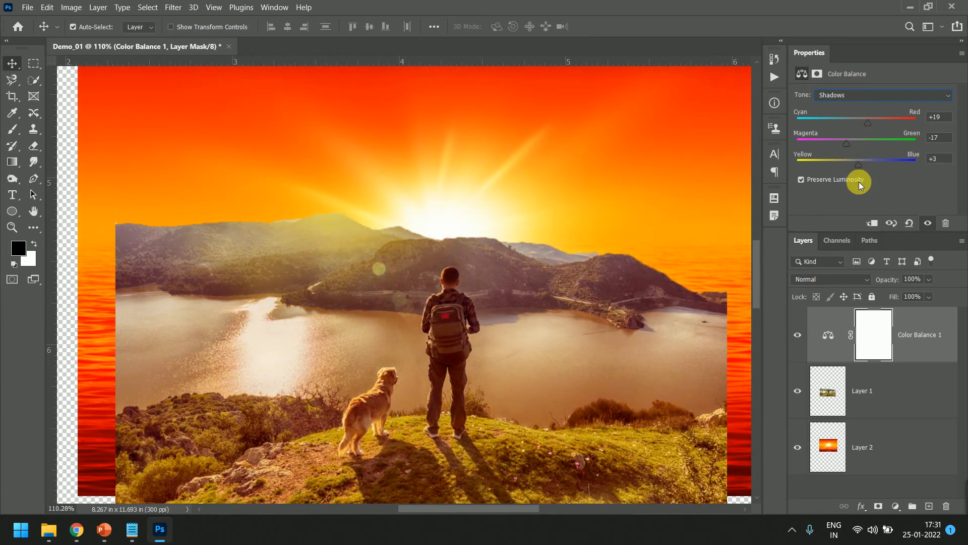
Step: Set the Color Balance highlights to red +17, green +4 and blue -20, and compare the image with and without the adjustment
click(857, 96)
click(842, 131)
drag(855, 123, 845, 164)
click(798, 335)
click(798, 335)
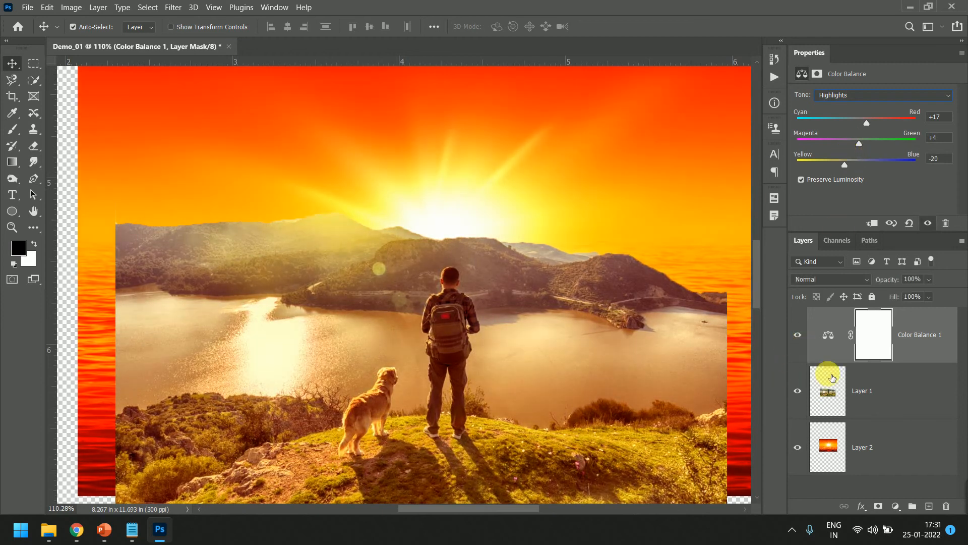
Step: Clip the Color Balance adjustment to Layer 1 only and toggle its visibility to compare the landscape's colours
alt+click(914, 368)
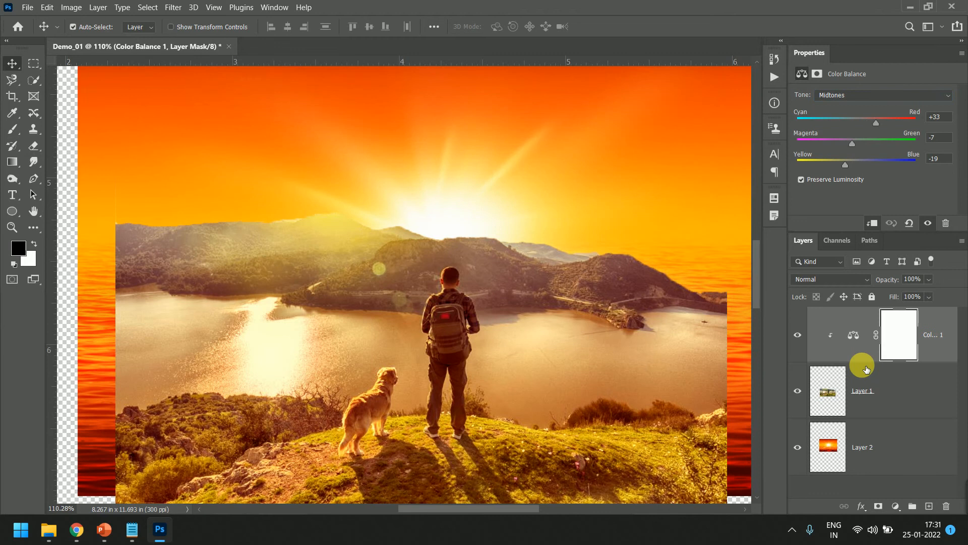
click(797, 335)
click(797, 335)
click(799, 335)
click(798, 335)
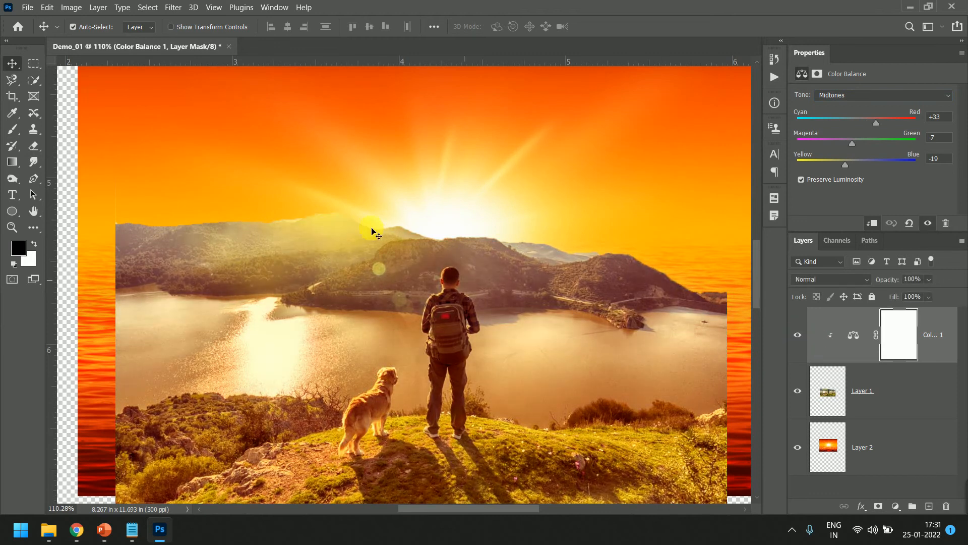
Step: Select a rectangle of about 3.67 by 2.8 in around the landscape and its sunset sky, and stamp the visible content onto a new layer
scroll(380, 229, down, 4)
scroll(394, 229, up, 3)
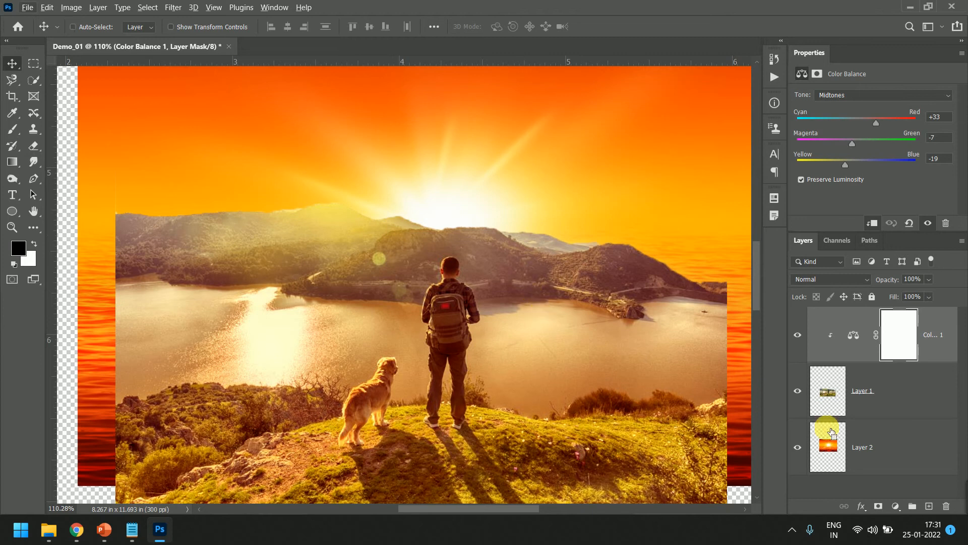
key(ctrl+minus)
key(ctrl+minus)
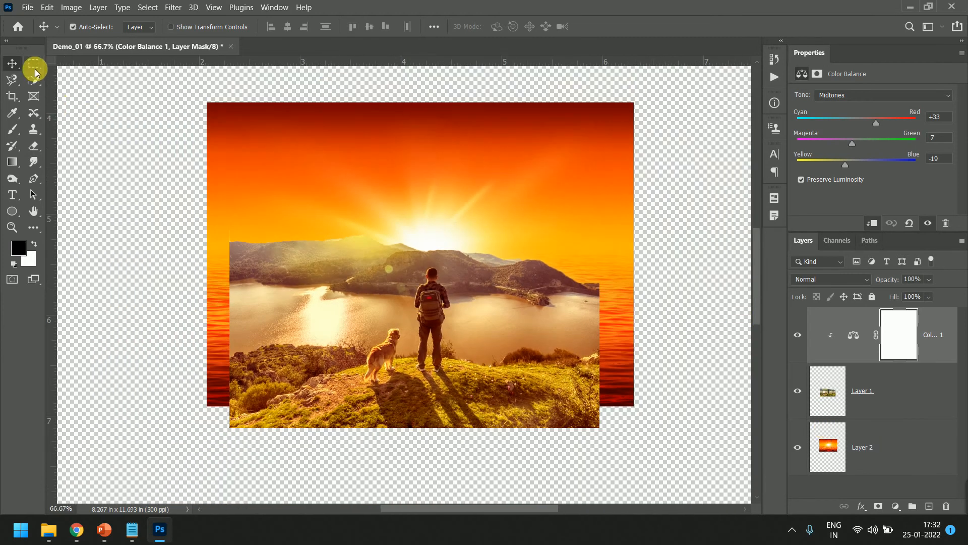
click(35, 68)
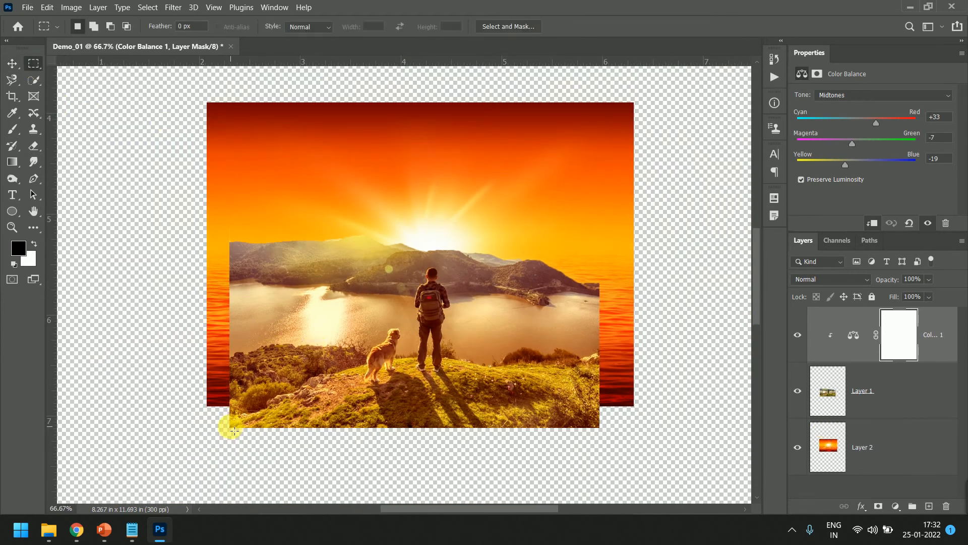
drag(233, 430, 600, 145)
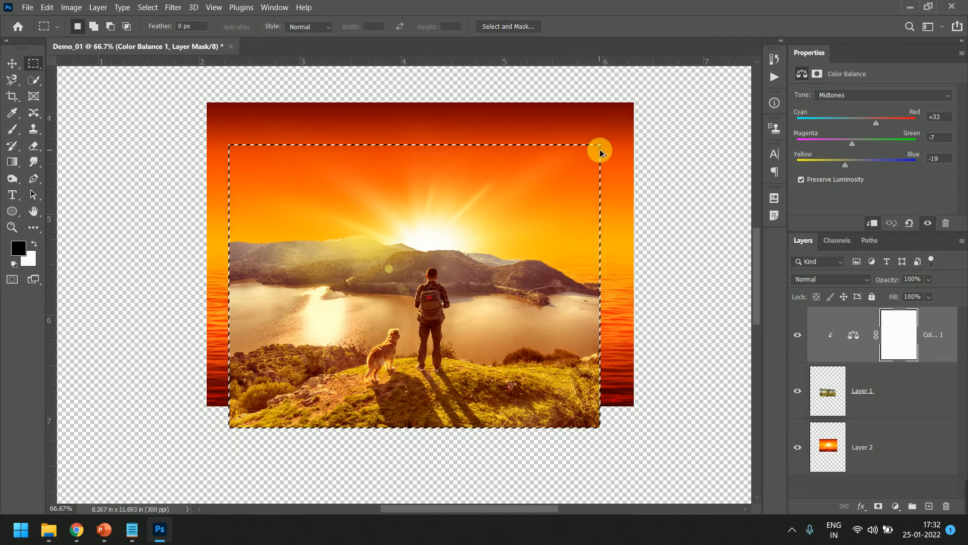
key(ctrl+alt+shift+e)
scroll(809, 393, down, 2)
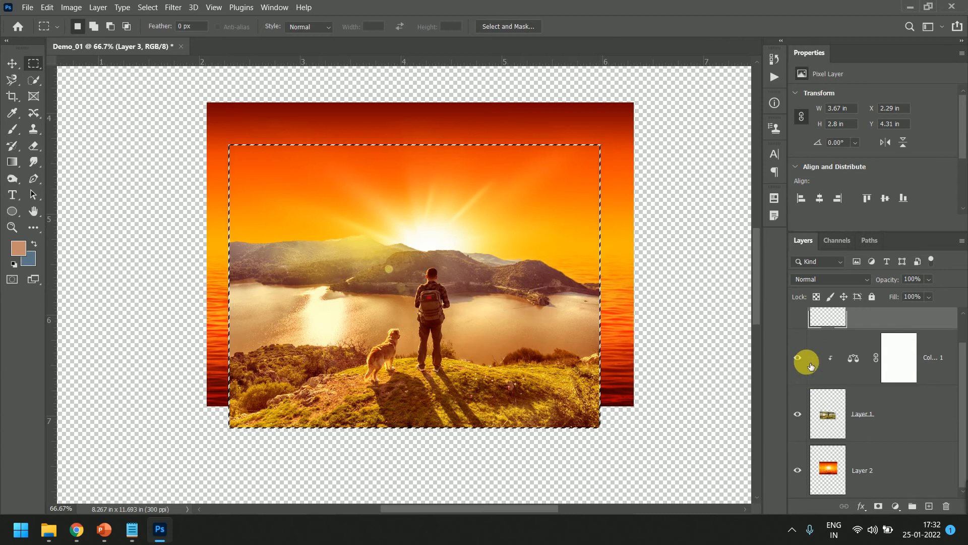
Step: Hide the Color Balance adjustment, Layer 1 and Layer 2 so that only the stamped Layer 3 is shown
drag(800, 359, 808, 514)
scroll(806, 391, up, 1)
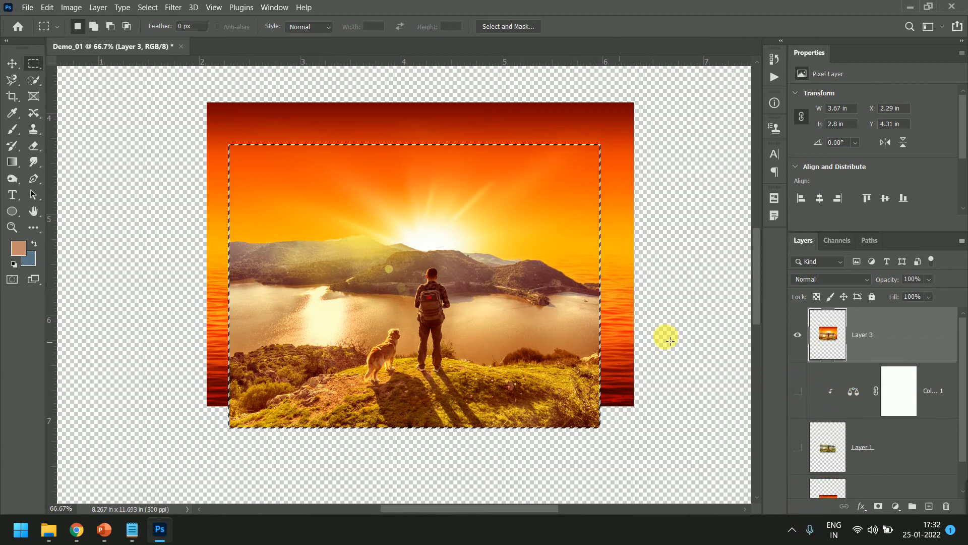
scroll(858, 404, down, 1)
scroll(867, 428, up, 1)
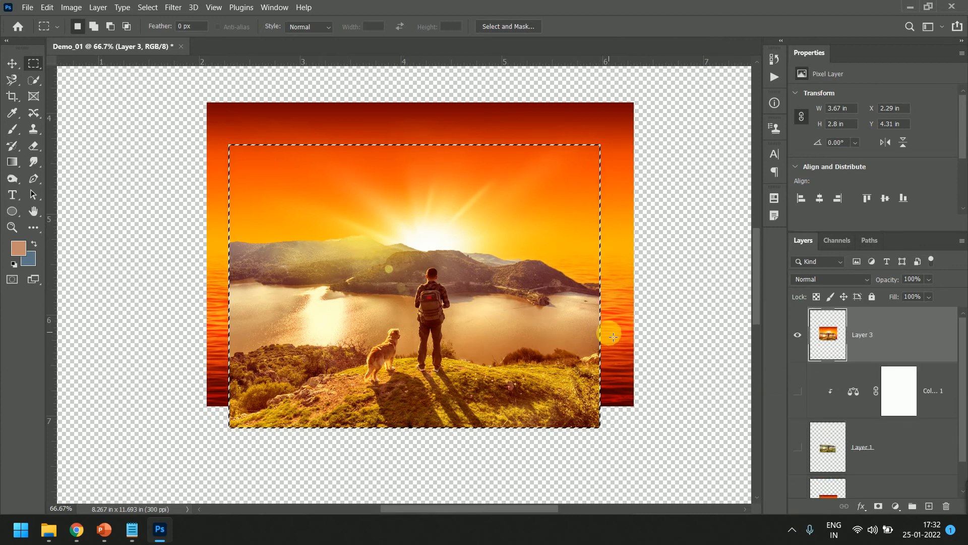
Step: Copy the selected rectangle of Layer 3 to a new layer and hide Layer 3
key(ctrl+j)
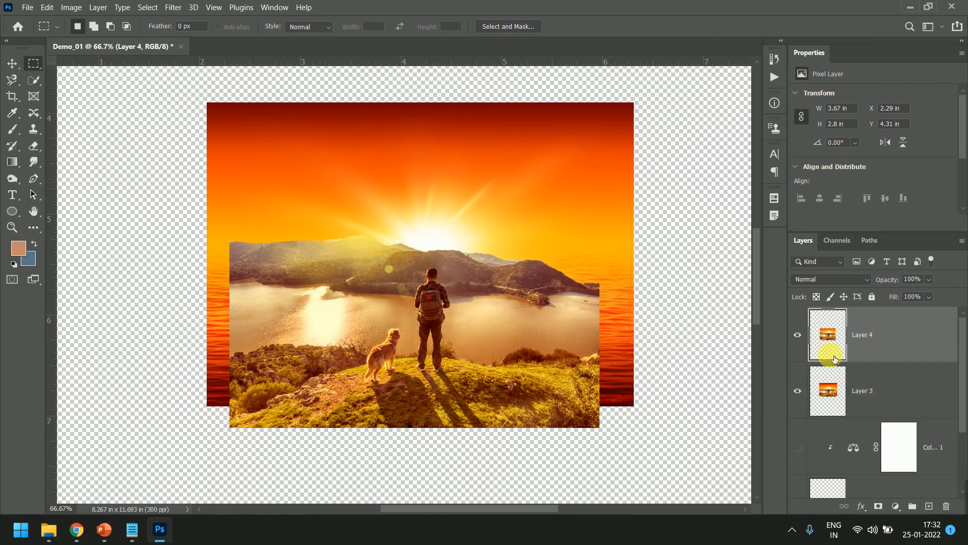
click(798, 391)
scroll(493, 290, down, 4)
scroll(489, 289, up, 4)
scroll(451, 277, up, 3)
scroll(452, 277, down, 1)
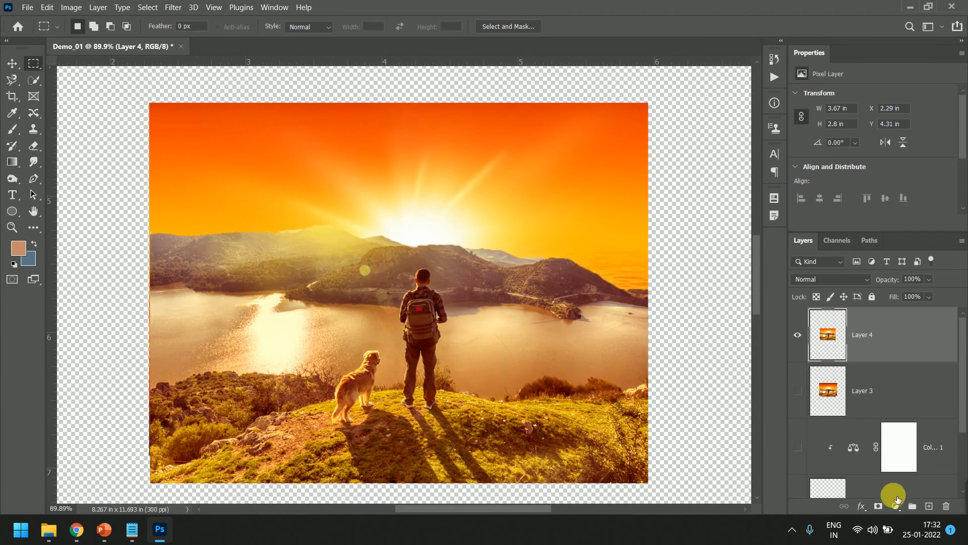
Step: Add a Color Lookup adjustment above Layer 4 and load the 2Strip.look 3DLUT file
click(896, 505)
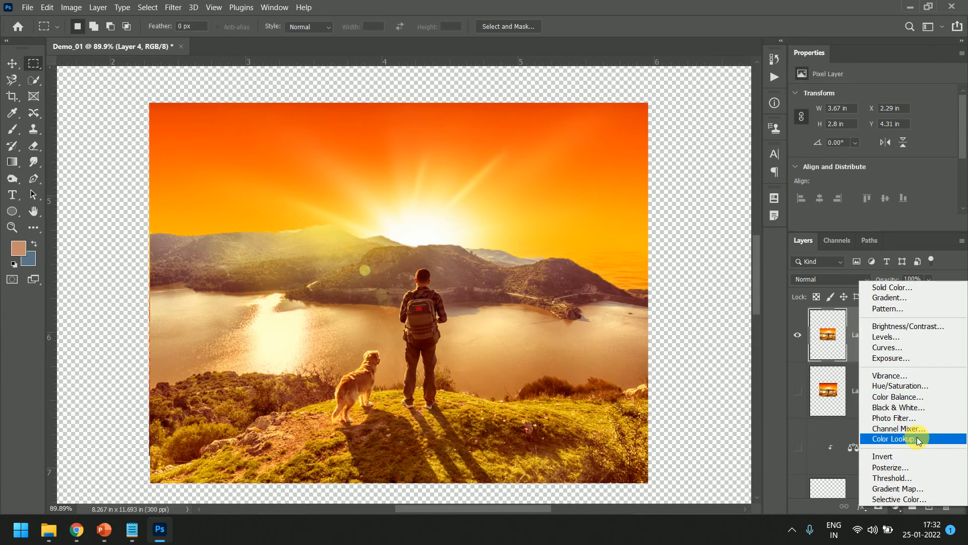
click(915, 439)
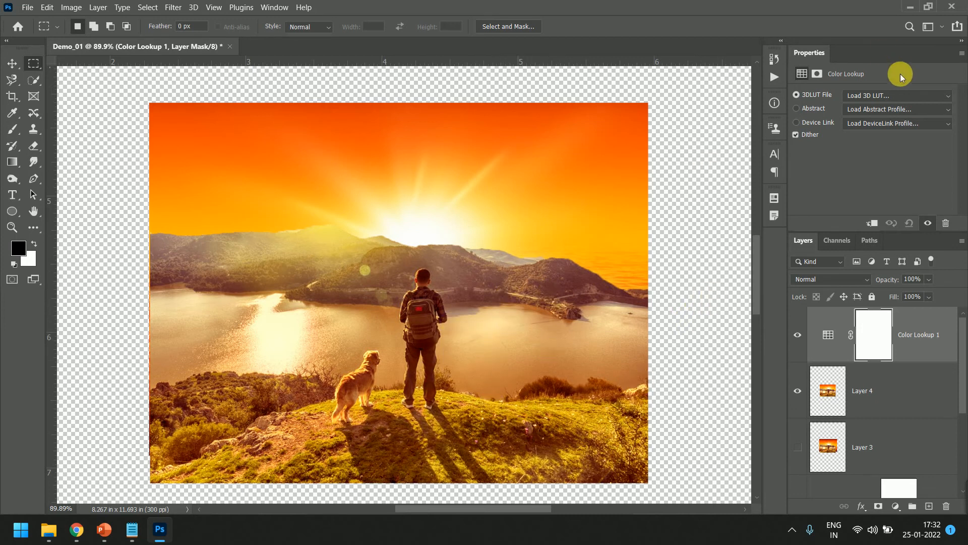
click(900, 95)
click(862, 139)
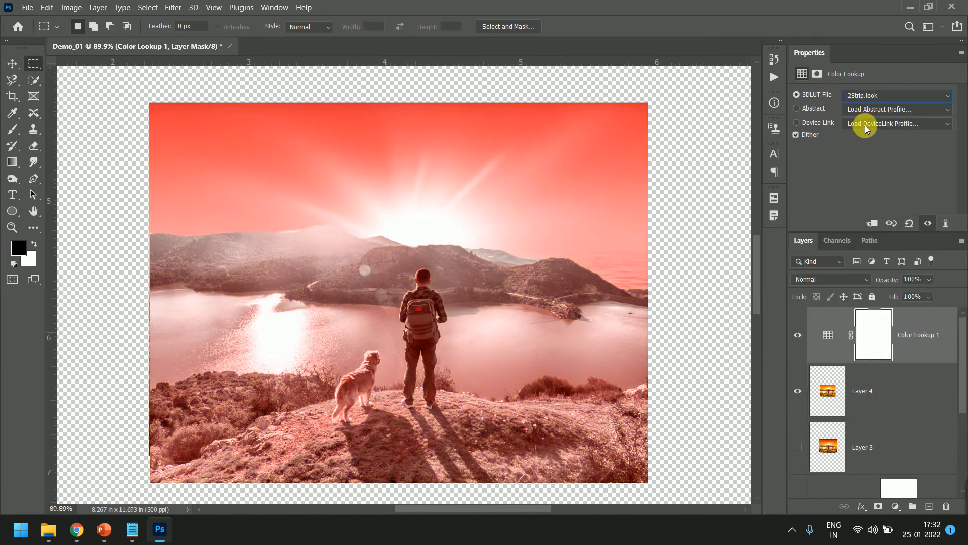
Step: Try successive 3DLUT looks such as Bleach Bypass, DropBlues, FoggyNight and FuturisticBleak, and settle on Fuji F125 Kodak 2395
key(Down)
key(Down)
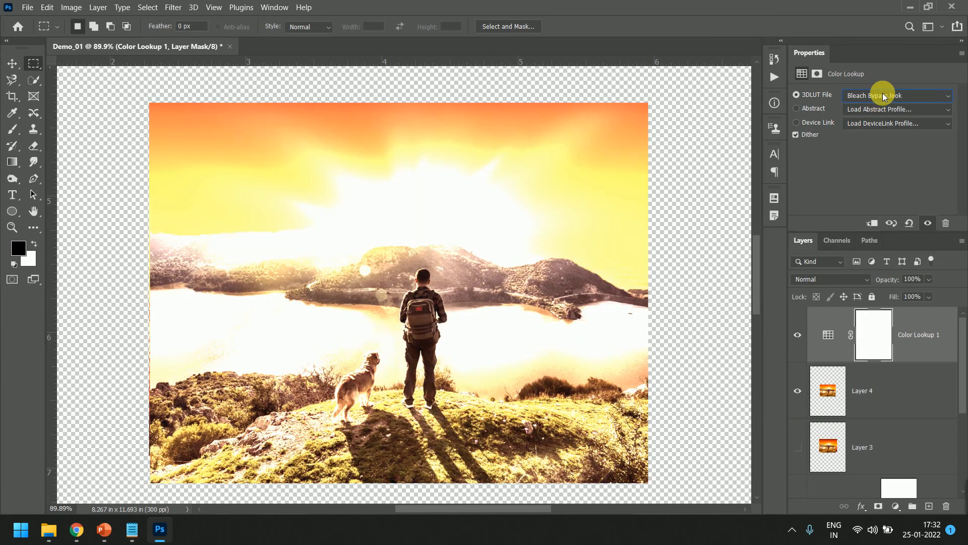
key(Down)
key(Down)
key(Down)
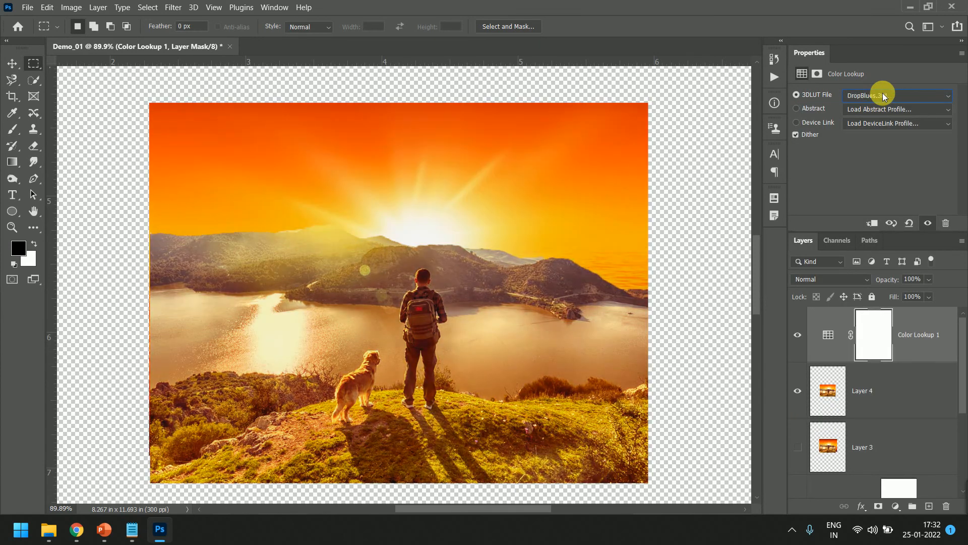
key(Down)
key(Down)
key(Down)
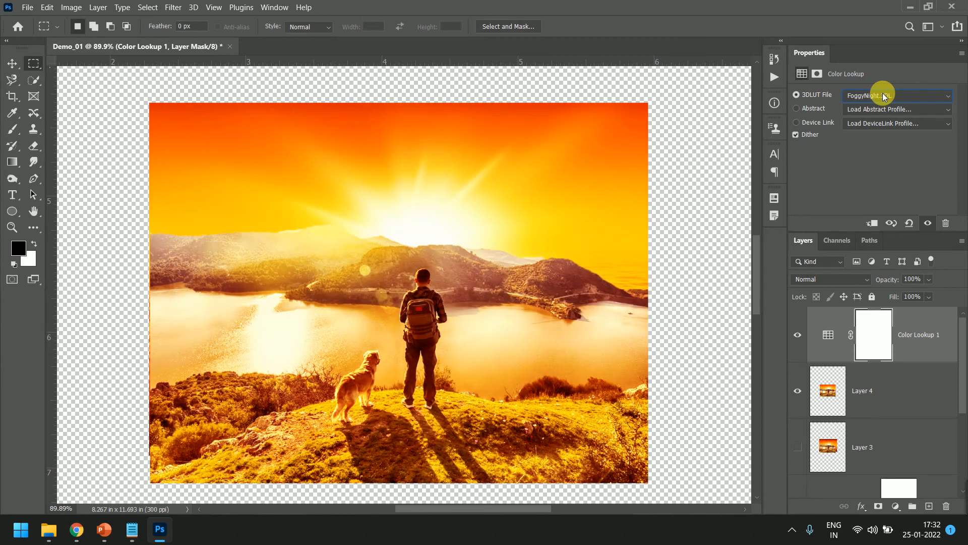
key(Down)
key(Down)
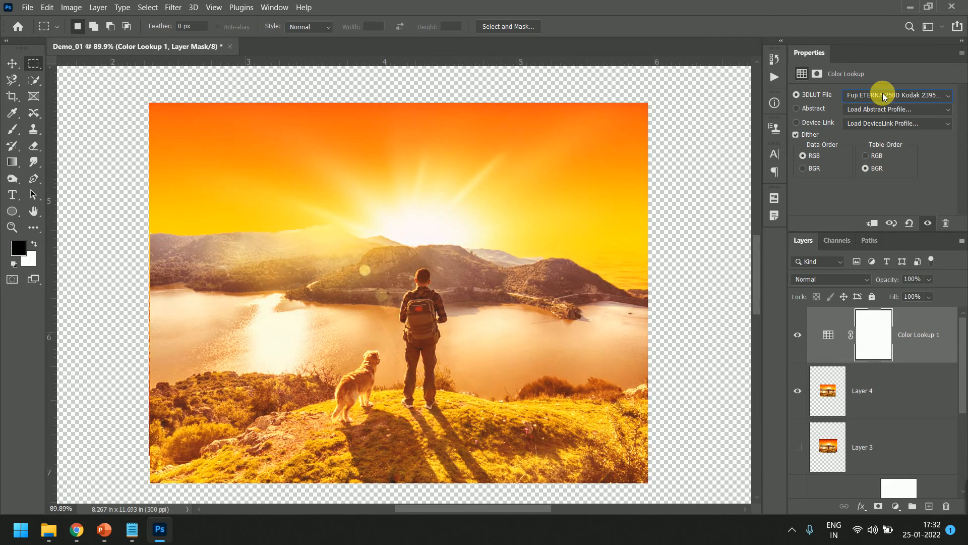
key(Down)
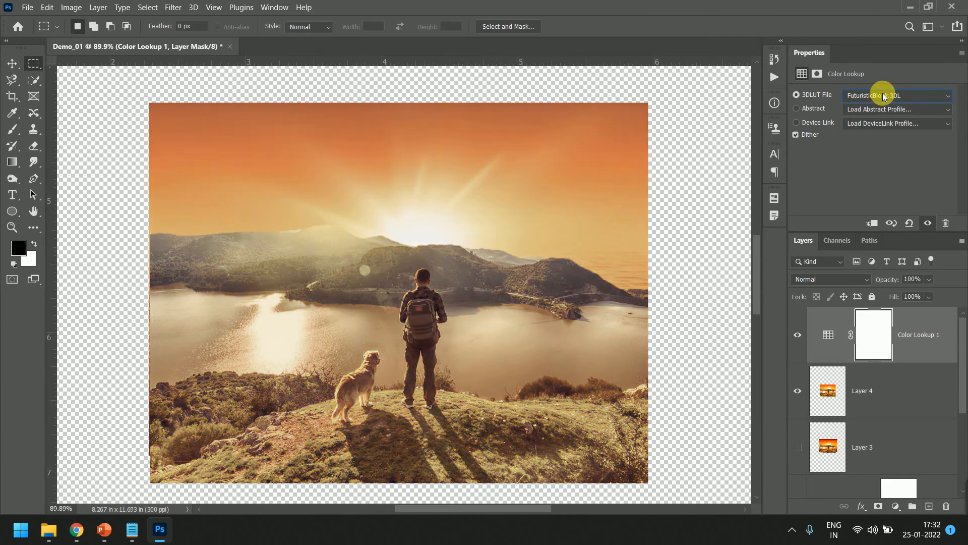
key(Up)
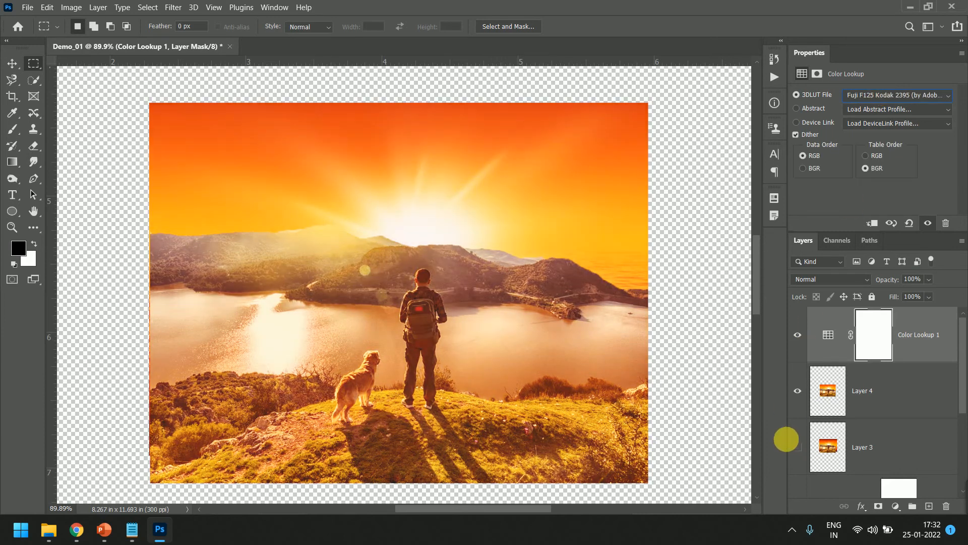
Step: Toggle the Color Lookup adjustment's visibility to compare the landscape with and without the look
click(804, 345)
click(804, 345)
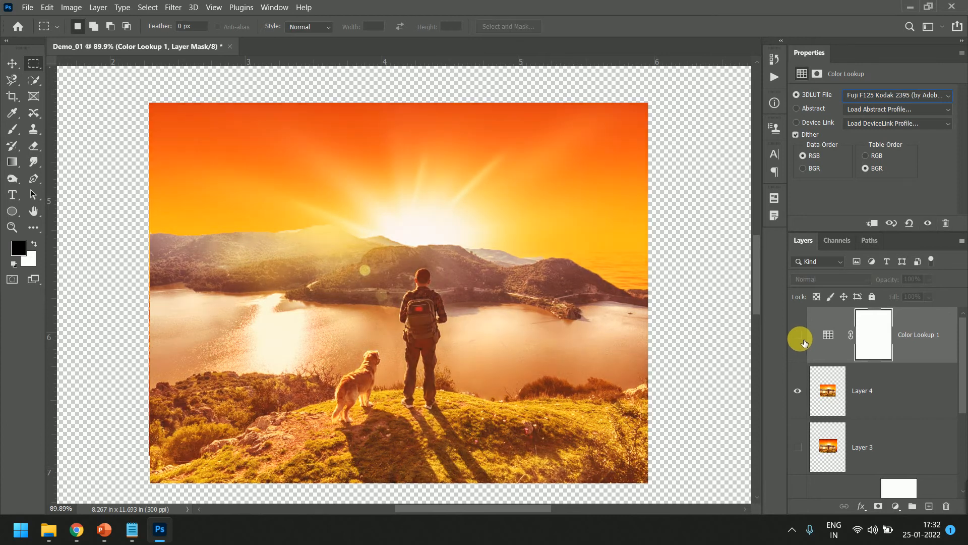
click(804, 345)
click(804, 345)
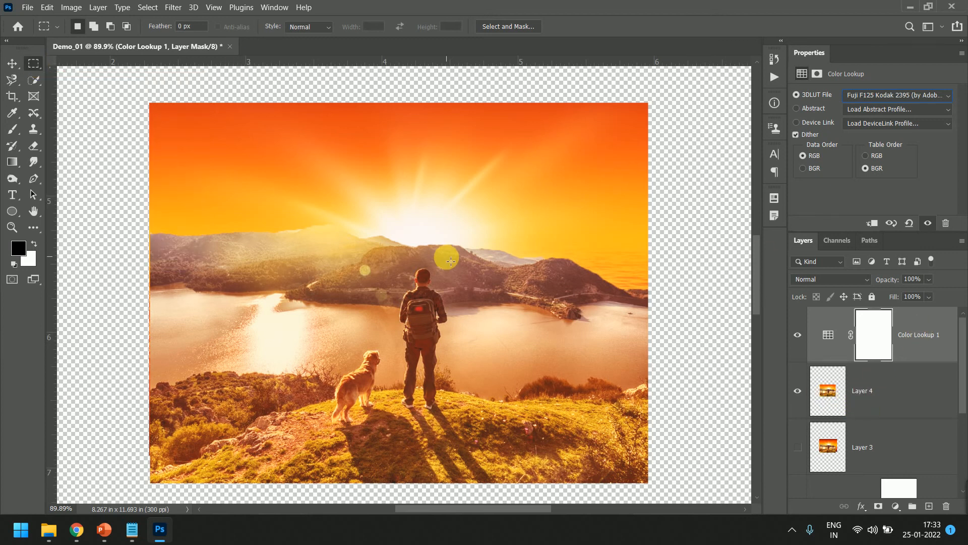
Step: Switch to the Google Images results in Chrome and select the existing search query for replacement
mouse_move(73, 535)
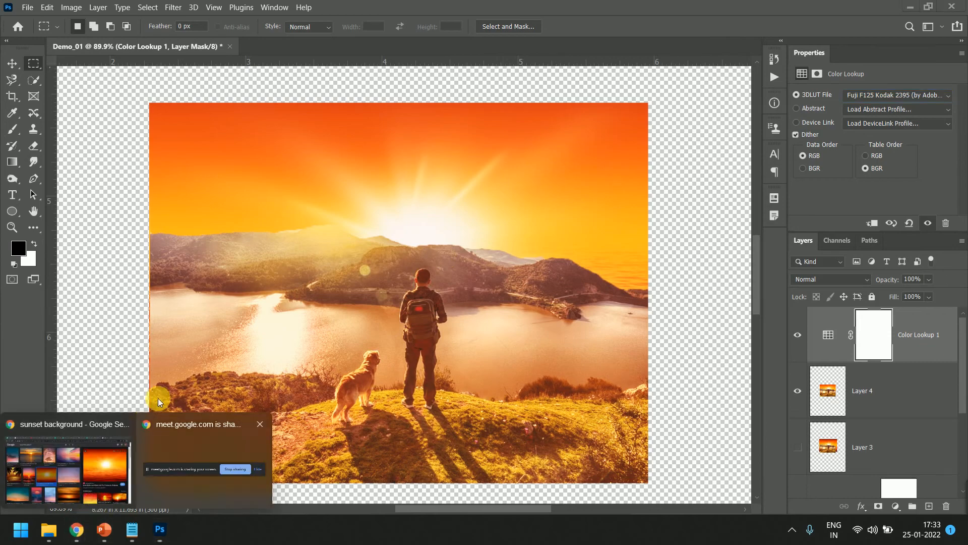
click(95, 457)
click(268, 64)
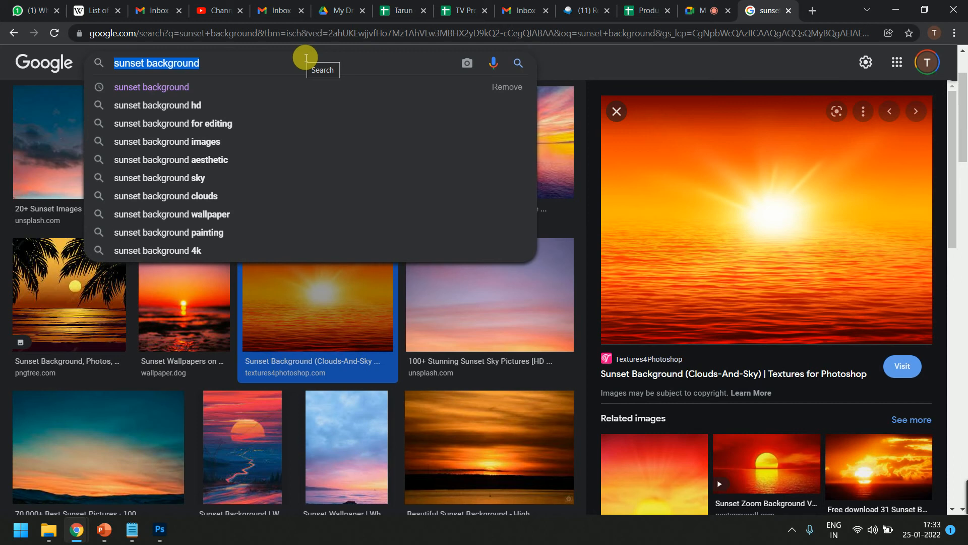
text(ret)
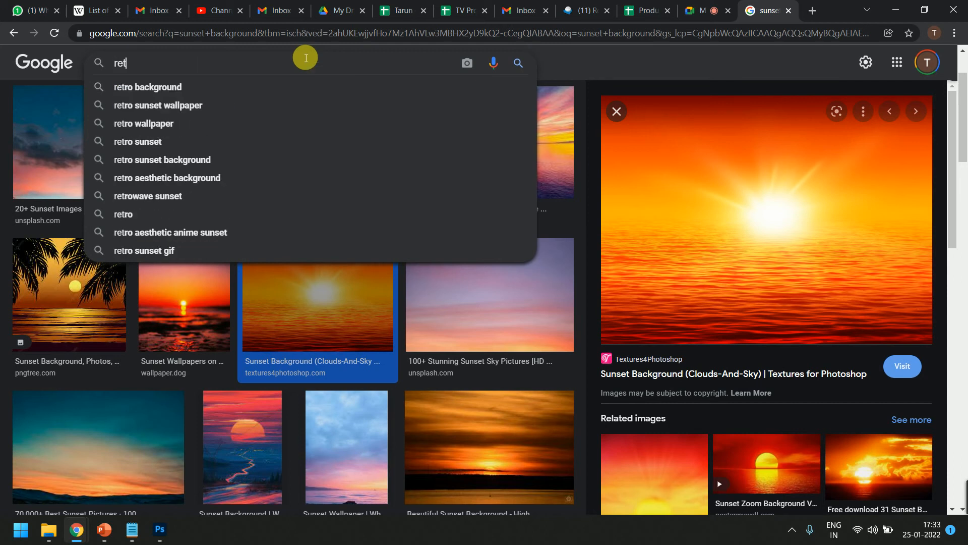
text(rouch)
key(BackSpace)
key(BackSpace)
key(BackSpace)
key(BackSpace)
key(BackSpace)
key(BackSpace)
key(BackSpace)
key(BackSpace)
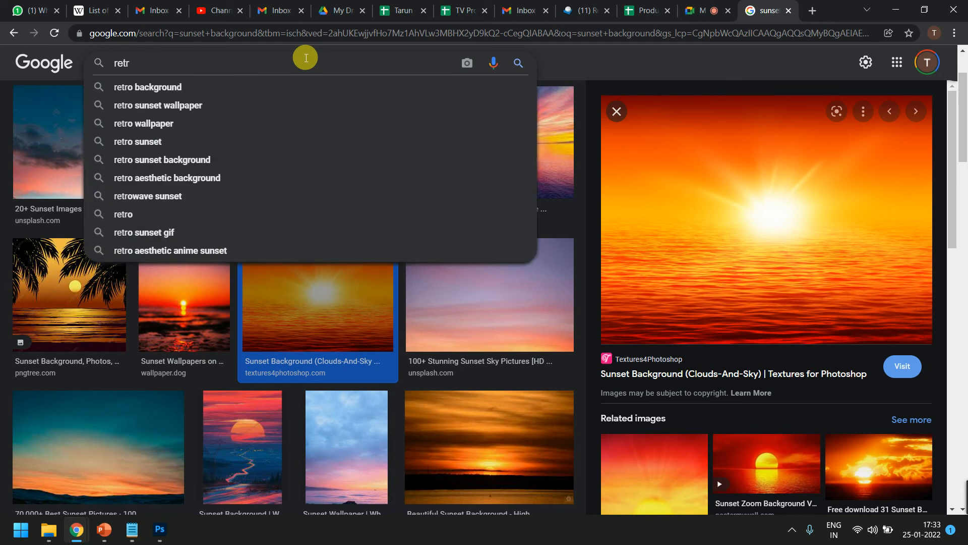
text(imag)
key(BackSpace)
key(BackSpace)
key(BackSpace)
key(BackSpace)
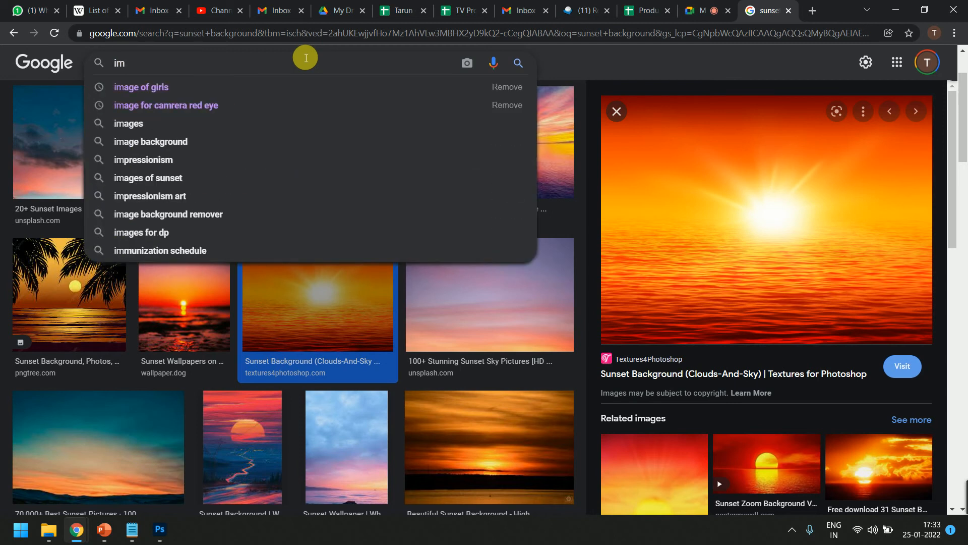
Step: Search Google Images for "model for retouching"
text(model re)
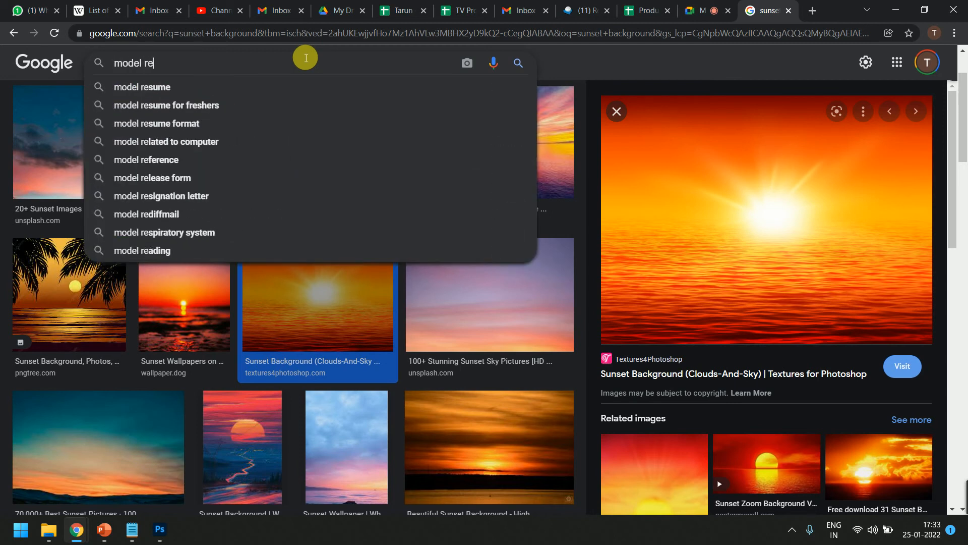
key(BackSpace)
key(BackSpace)
text(for retouch)
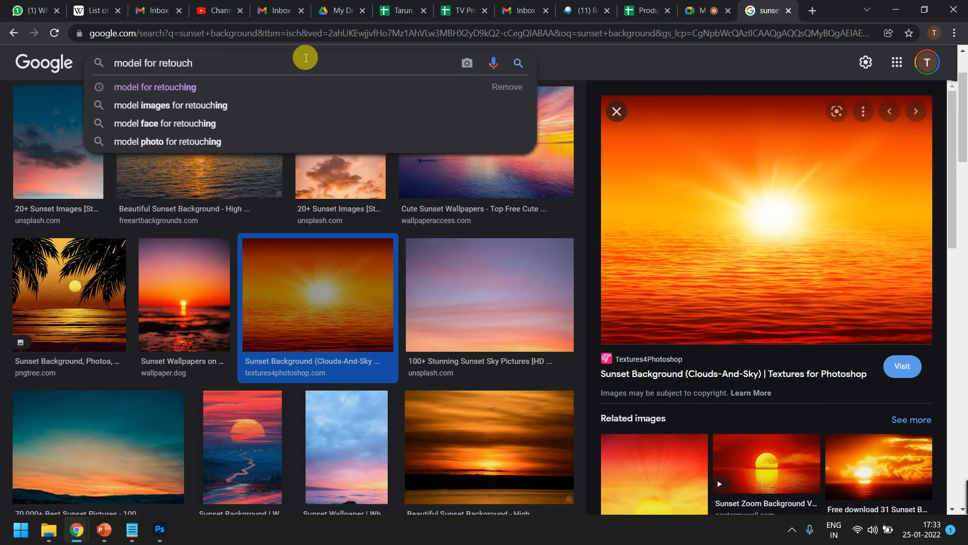
key(Down)
key(Return)
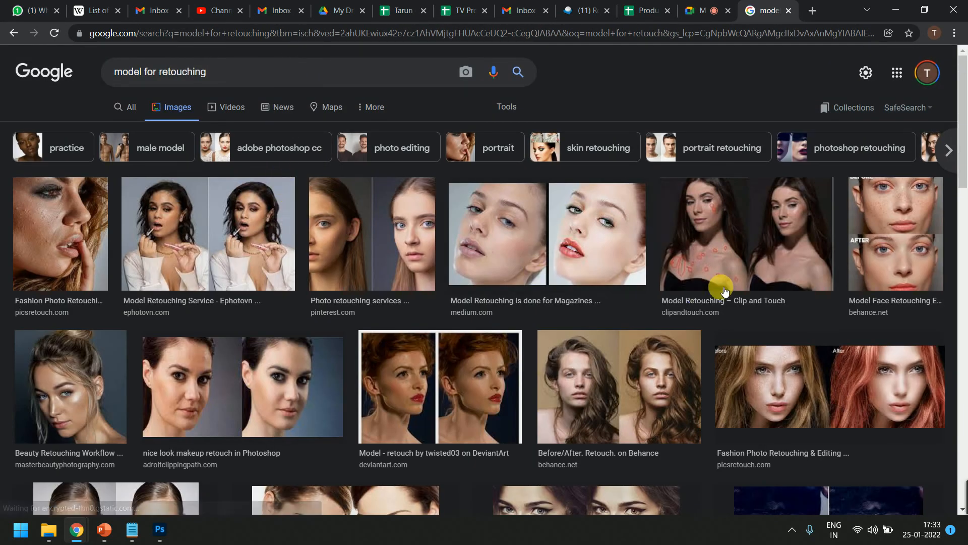
Step: Open the preview of the Behance before-and-after face retouching image and browse further results
click(854, 243)
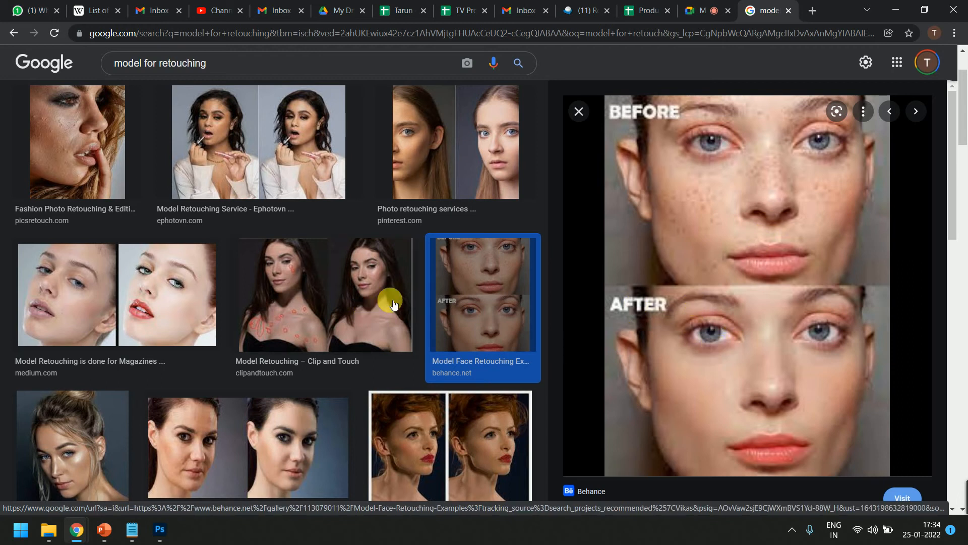
scroll(389, 341, down, 6)
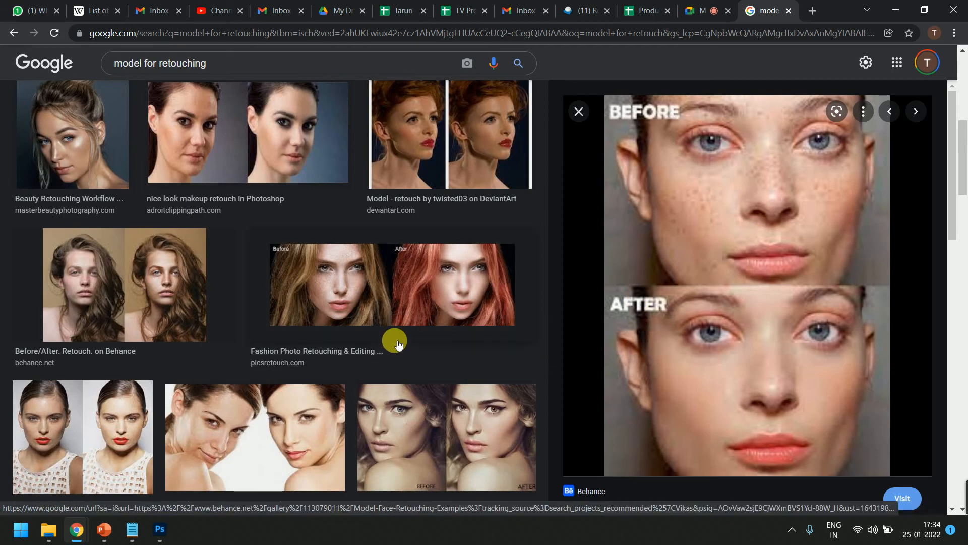
scroll(382, 351, down, 7)
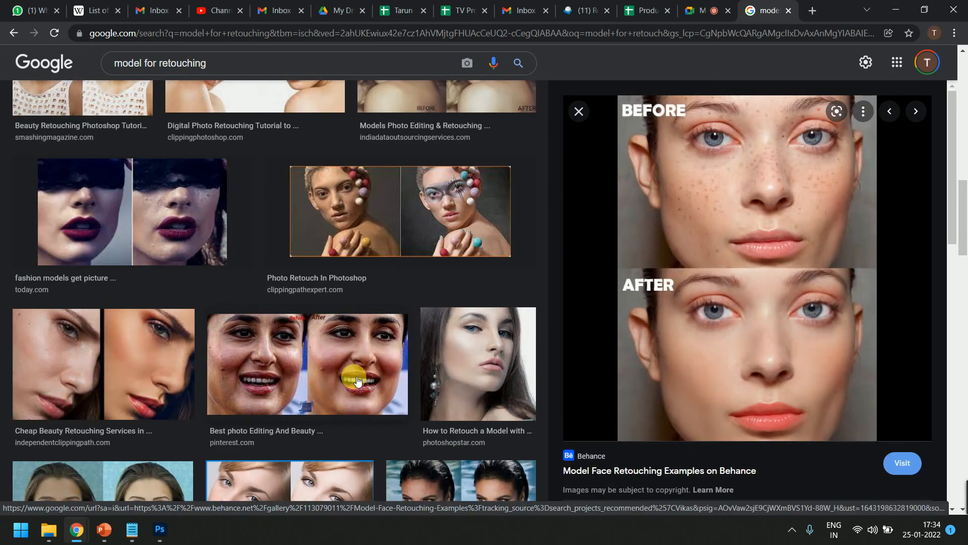
Step: Copy the before-and-after face image and try to paste it into Demo_01 in Photoshop
right_click(759, 214)
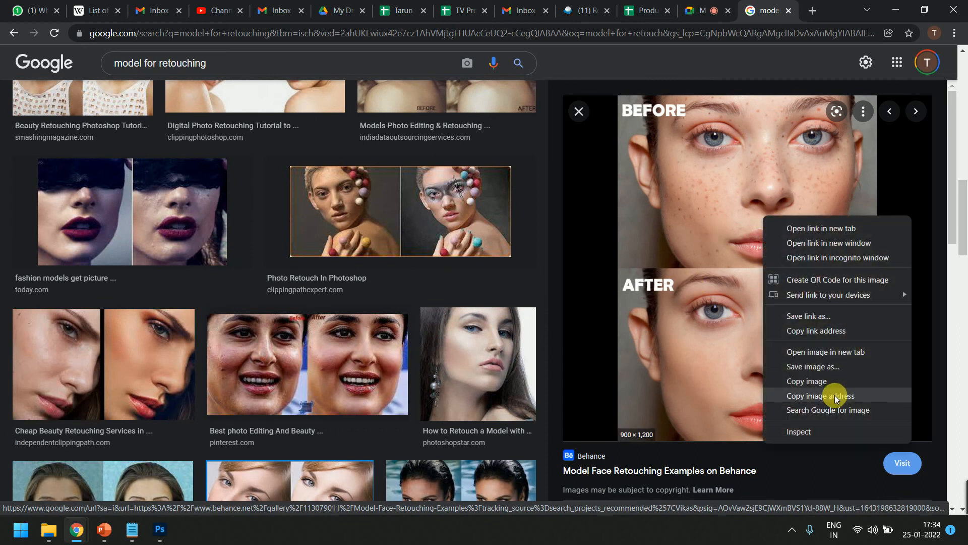
click(777, 381)
key(alt+Tab)
key(ctrl+v)
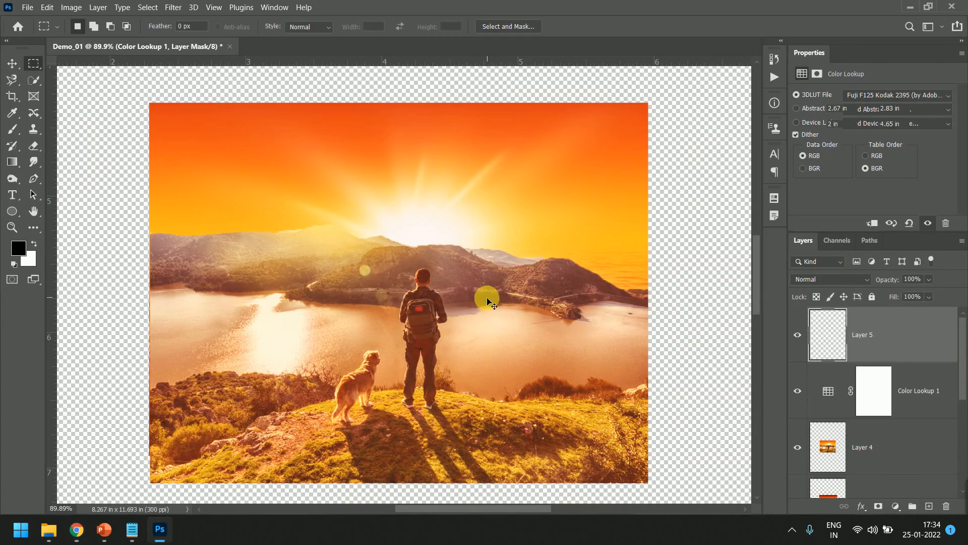
Step: Copy the face image from Chrome again and try twice more to paste it into Demo_01 in Photoshop
key(alt+Tab)
right_click(696, 257)
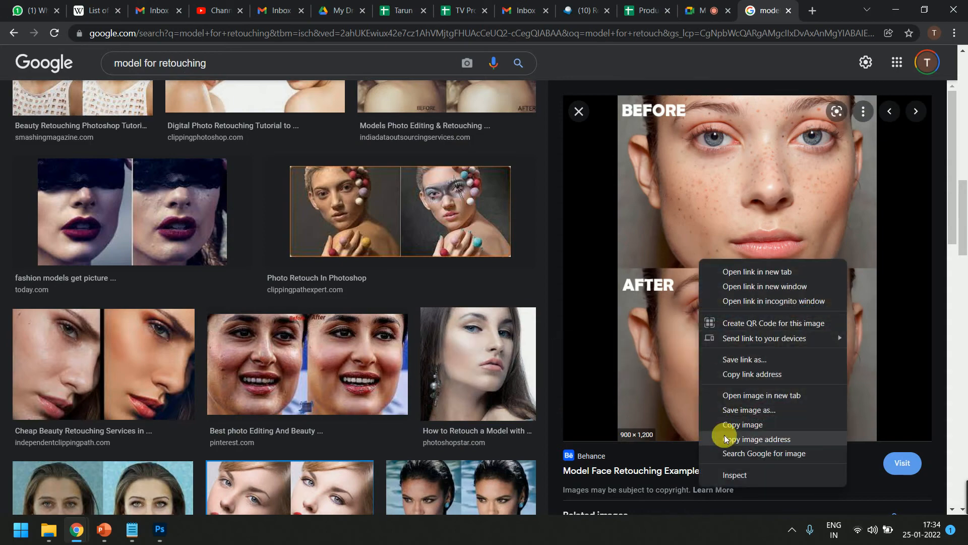
click(726, 431)
key(alt+Tab)
key(ctrl+v)
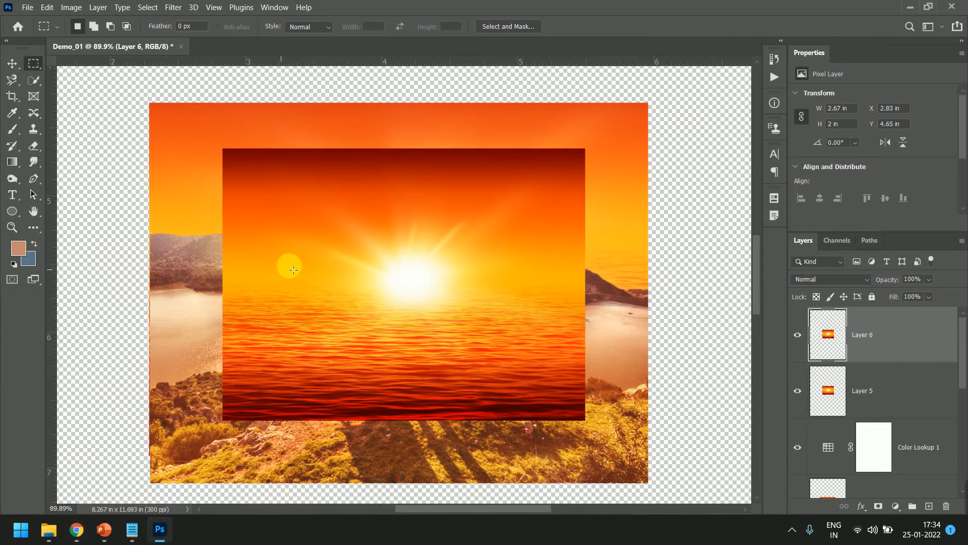
scroll(345, 278, down, 10)
key(v)
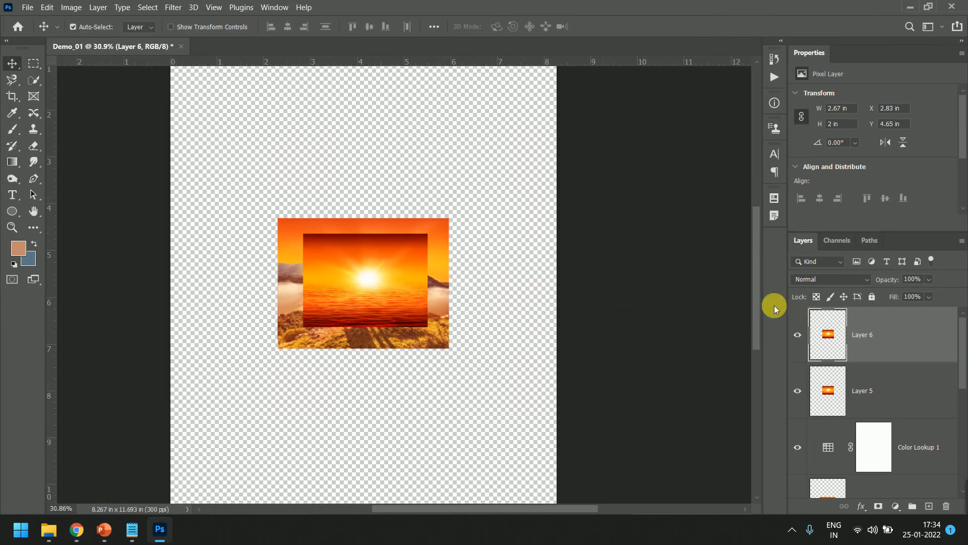
click(675, 310)
key(ctrl+v)
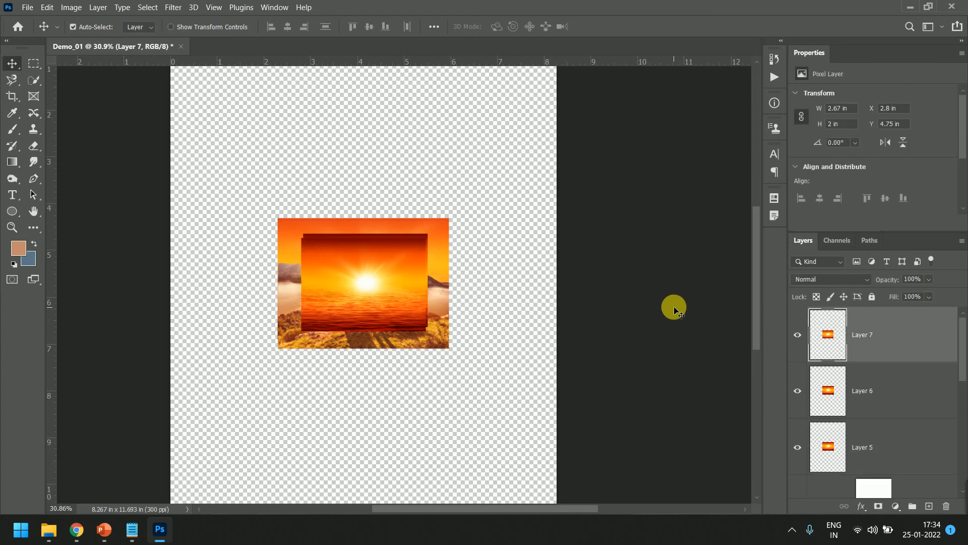
Step: Switch to Chrome and save the Behance before-and-after face image to the Desktop as a JPEG under its suggested name
key(alt+Tab)
right_click(804, 393)
click(811, 392)
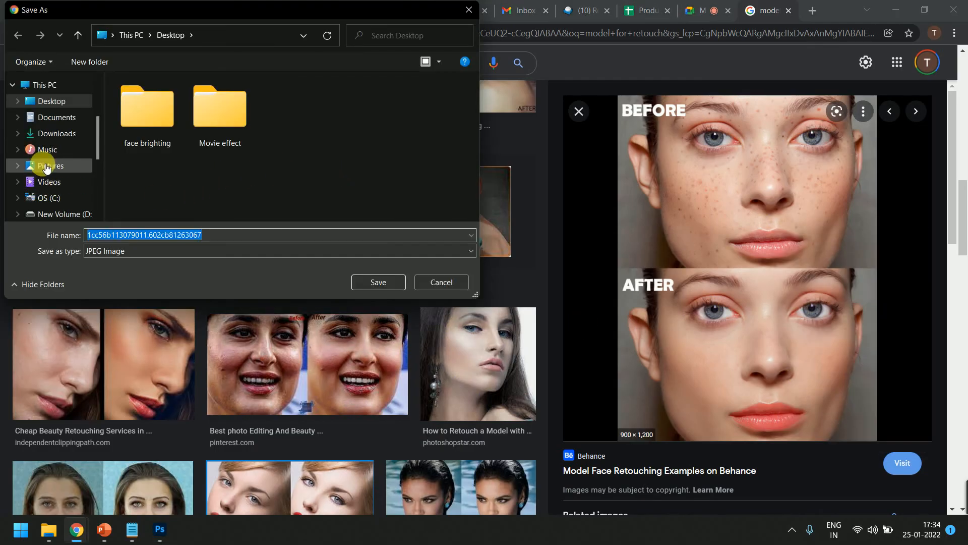
click(69, 102)
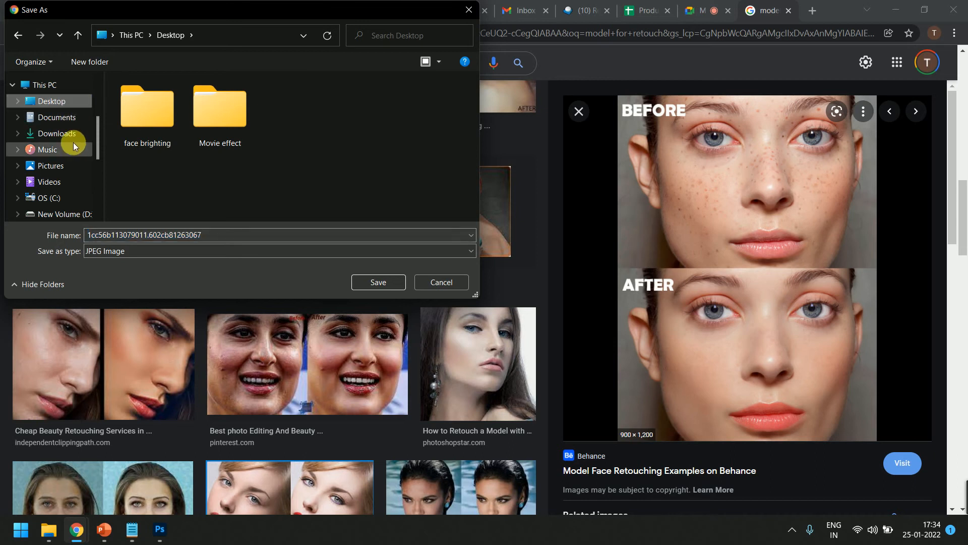
click(231, 240)
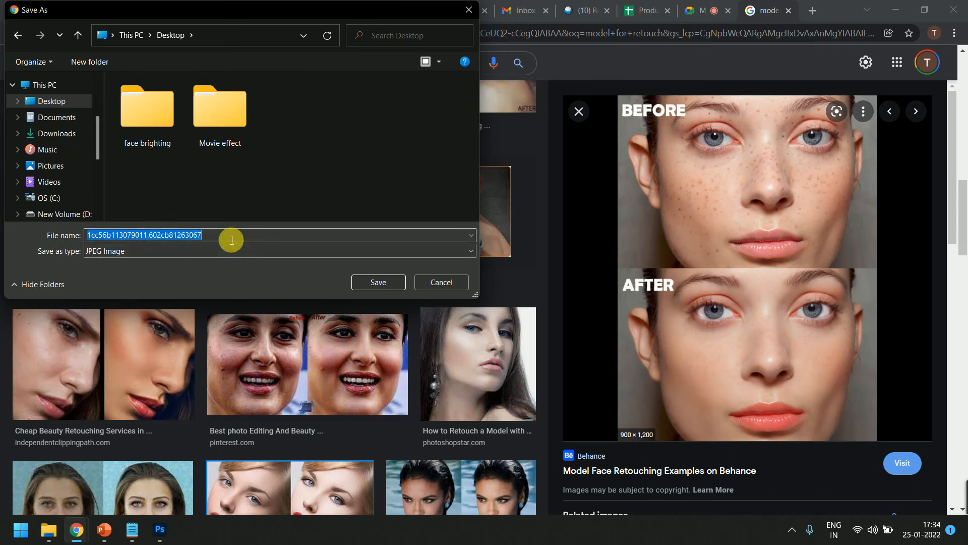
click(376, 283)
Step: Place the saved face image from the desktop into Demo_01 in Photoshop as a new layer at its default fitted size
key(super+d)
click(115, 198)
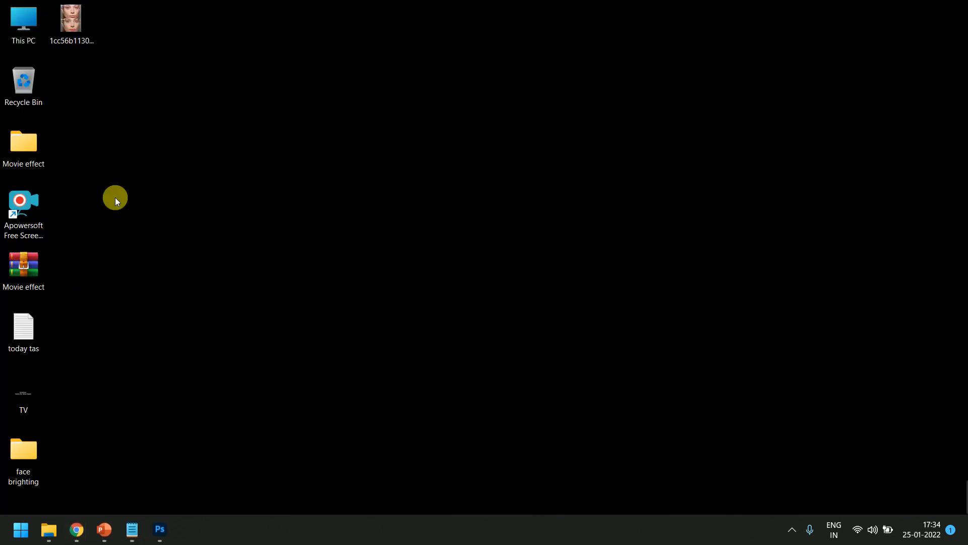
key(alt+Tab)
drag(144, 74, 446, 278)
key(alt+Tab)
key(alt+Tab)
key(alt+shift+Tab)
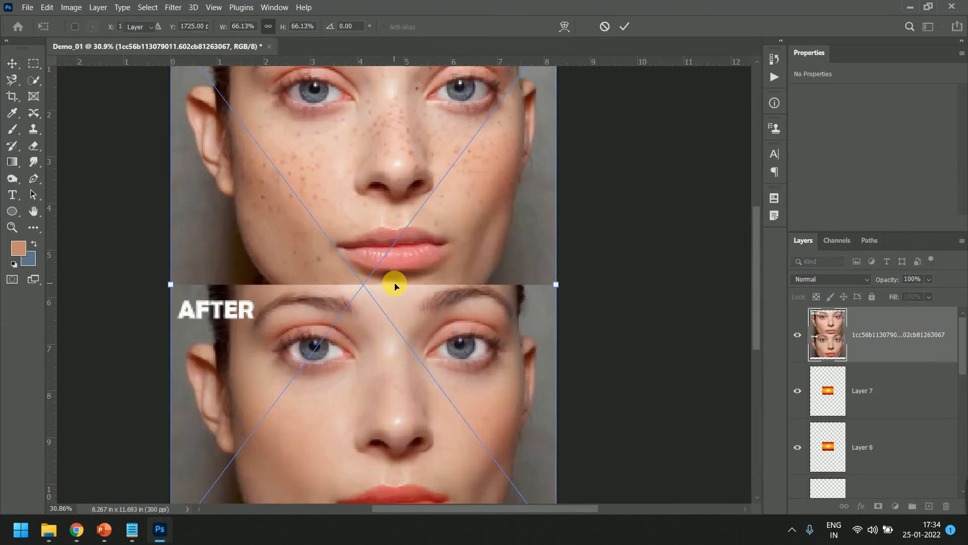
key(Return)
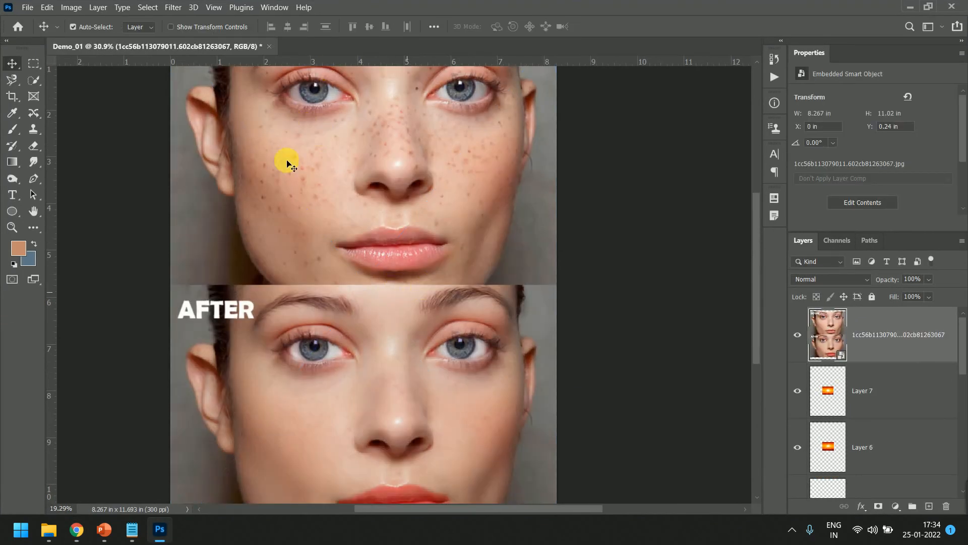
Step: Duplicate the face image layer, choose the Spot Healing Brush Tool, and rasterize the duplicate
scroll(301, 171, down, 3)
scroll(345, 198, up, 4)
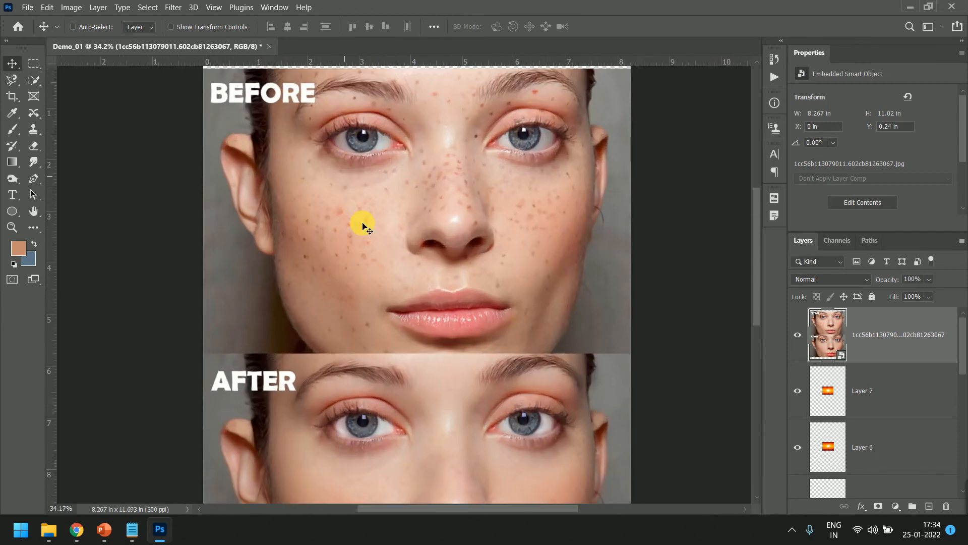
scroll(363, 226, up, 2)
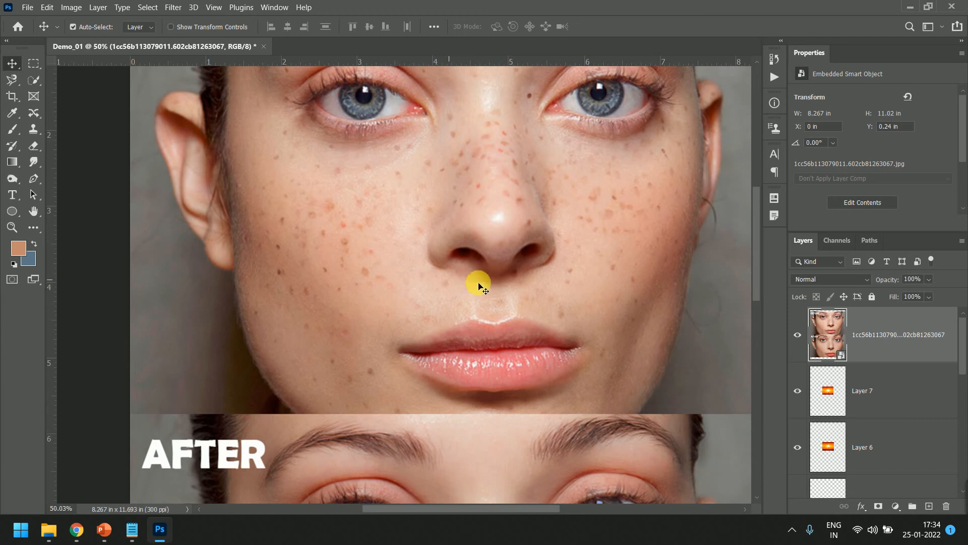
key(ctrl+j)
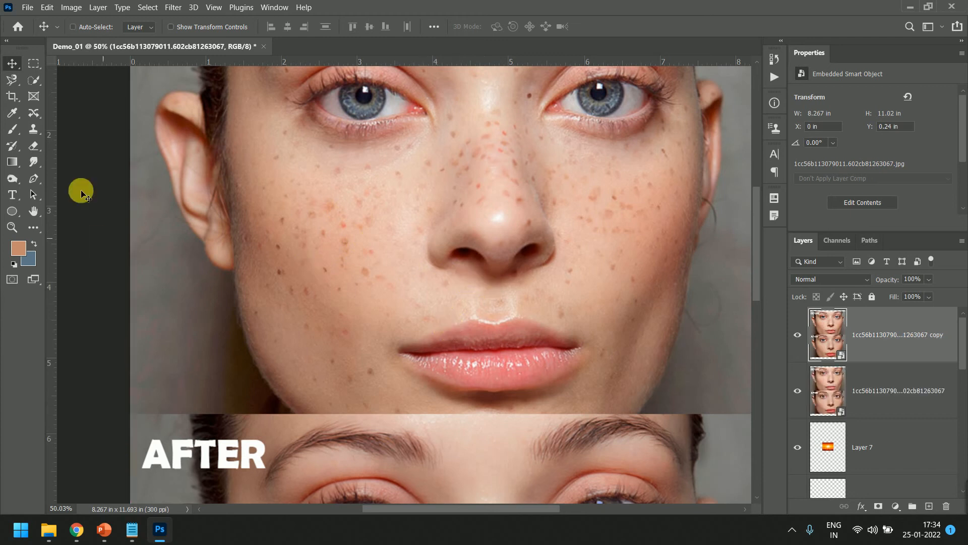
click(32, 115)
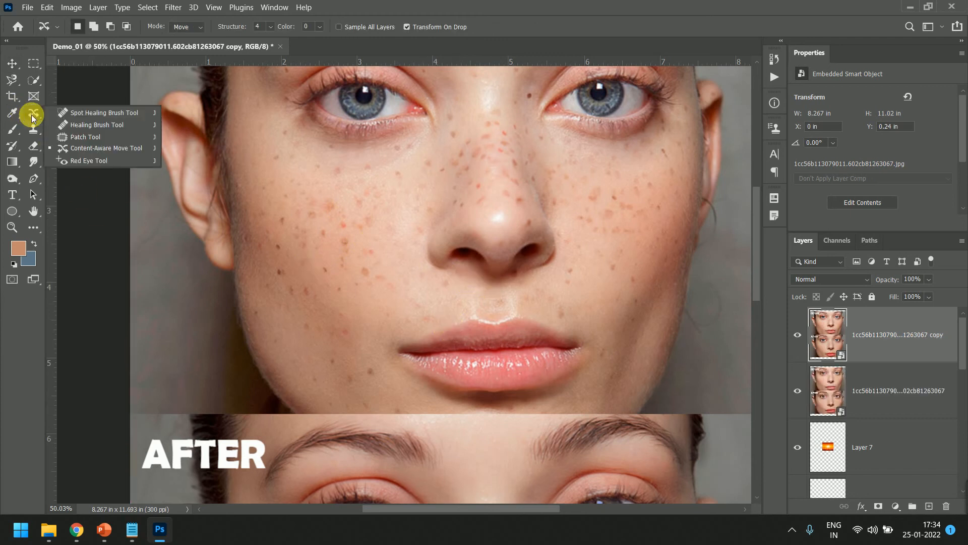
click(98, 112)
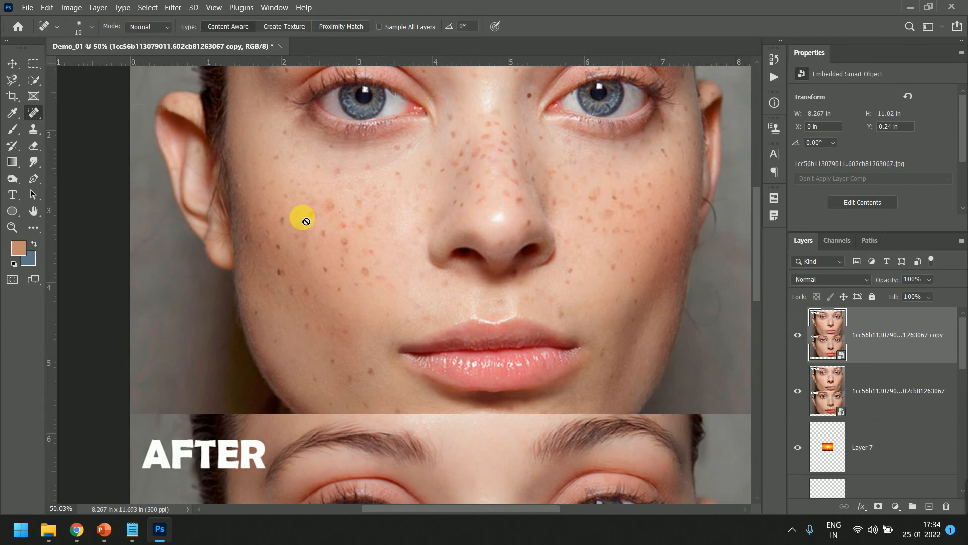
right_click(887, 352)
click(753, 233)
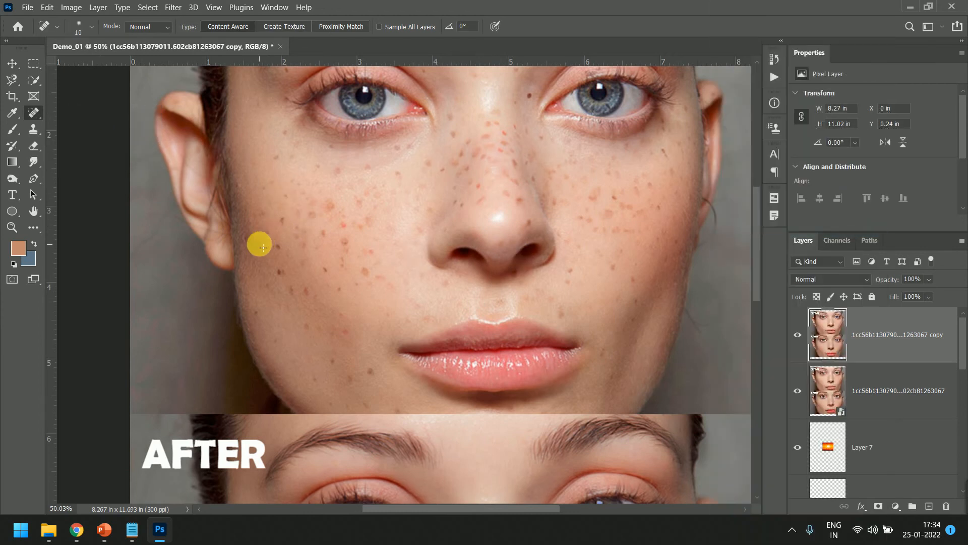
Step: Heal the spots on the BEFORE face's outer cheek and jaw near the ear with a Content-Aware Spot Healing Brush at size 63, then 50
scroll(268, 210, up, 3)
click(294, 210)
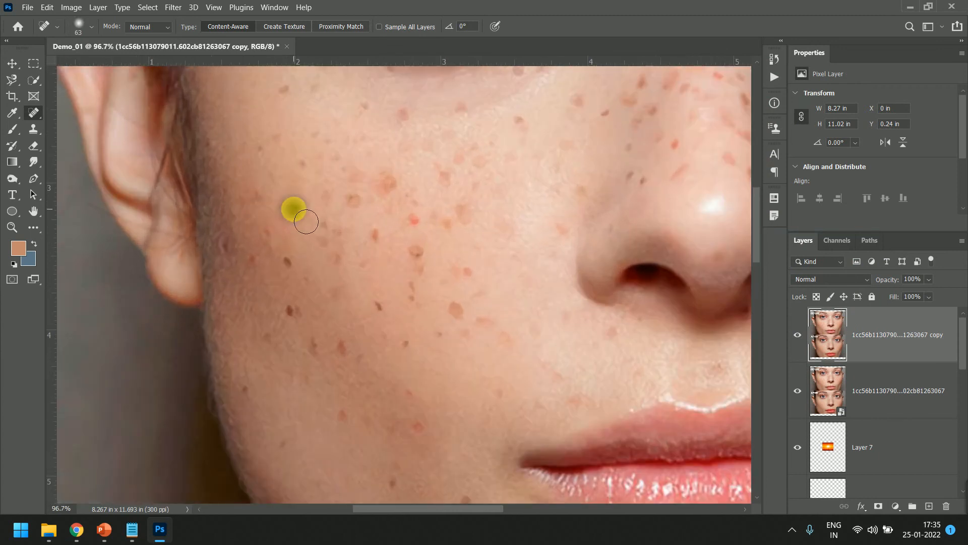
click(299, 167)
click(302, 162)
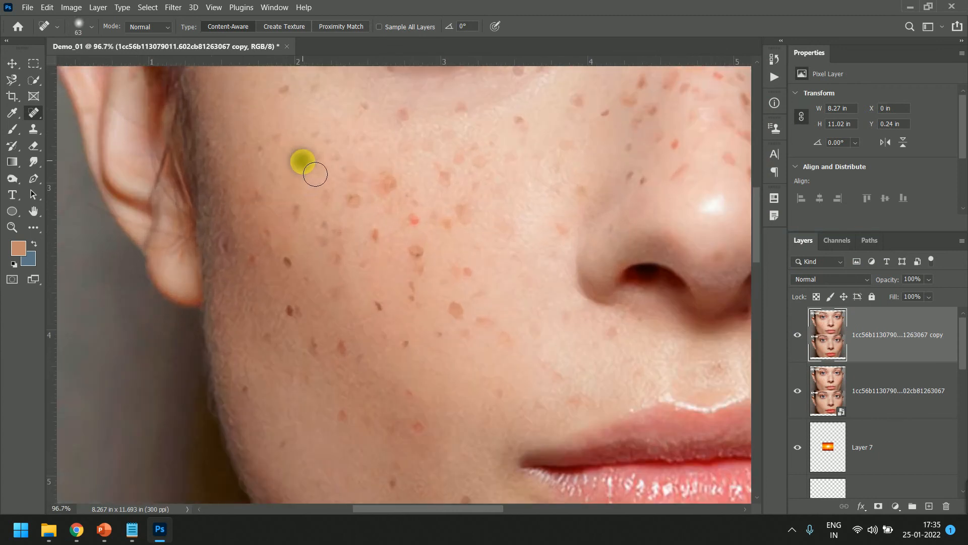
click(273, 136)
drag(316, 163, 313, 164)
mouse_move(322, 196)
mouse_down()
mouse_move(325, 177)
mouse_move(324, 207)
mouse_up()
click(303, 220)
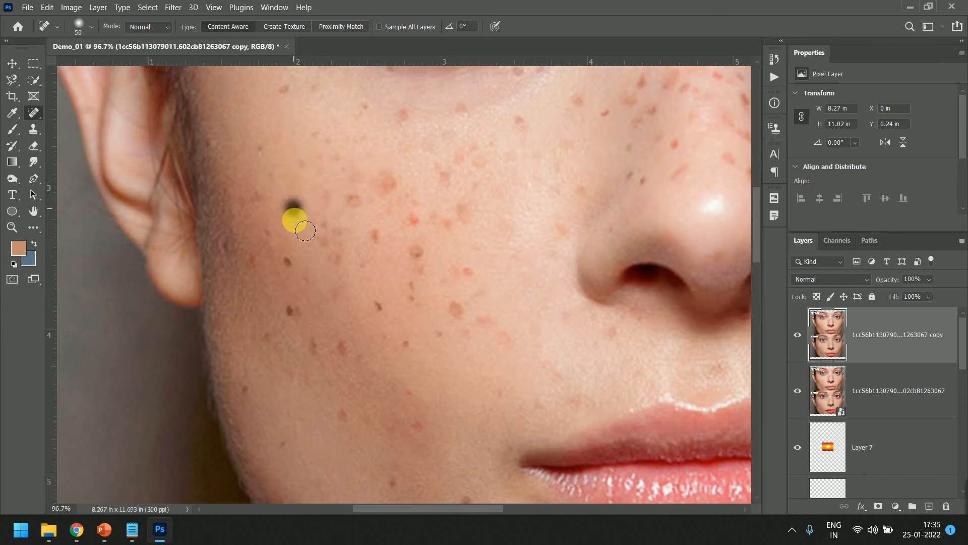
click(296, 276)
click(299, 270)
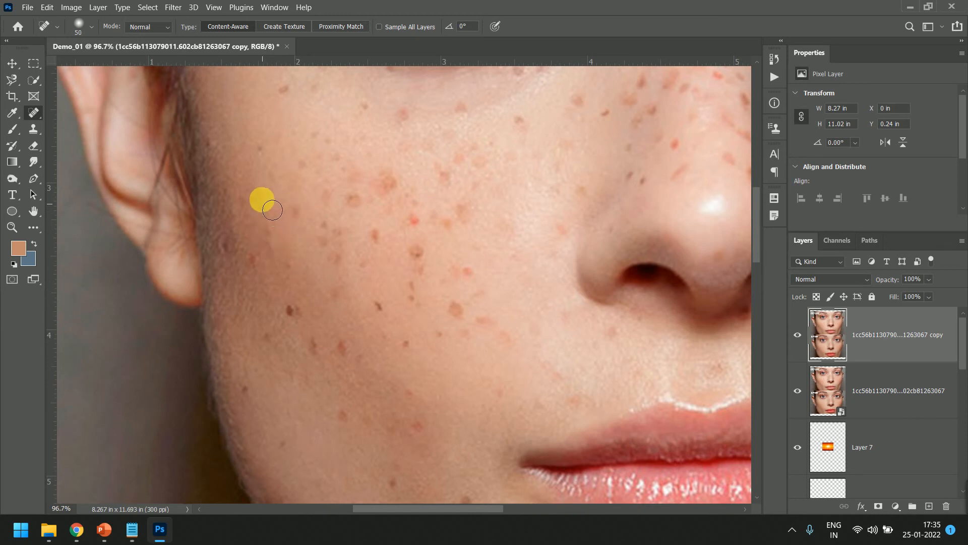
click(259, 147)
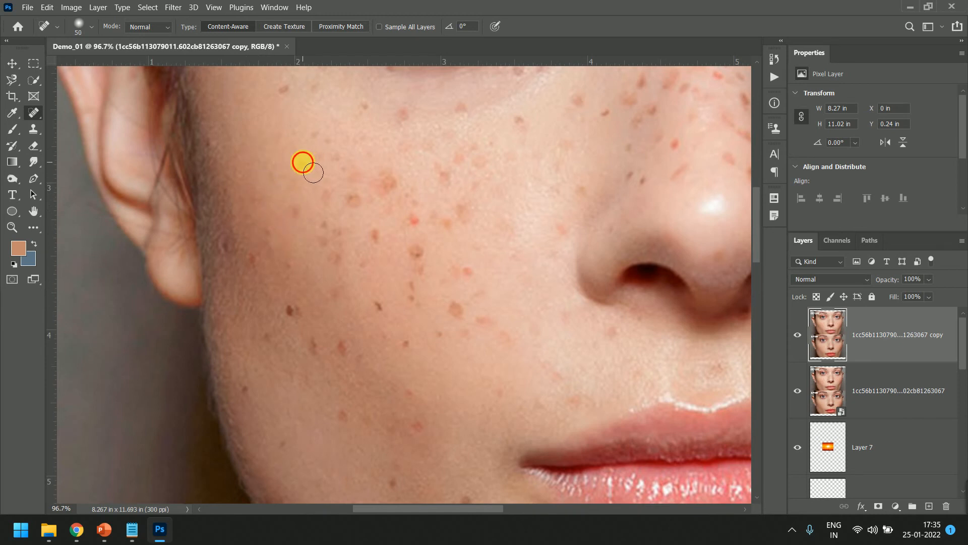
click(272, 132)
click(277, 176)
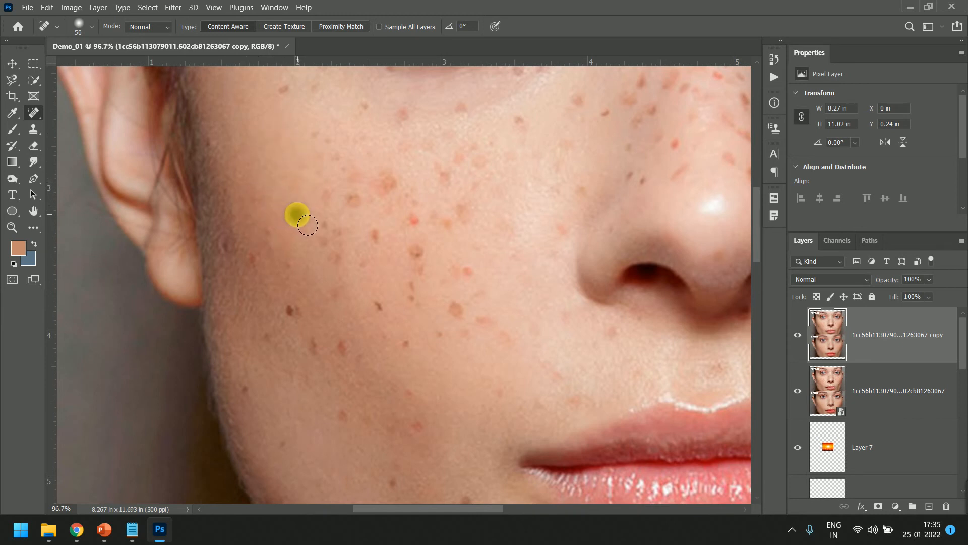
click(294, 202)
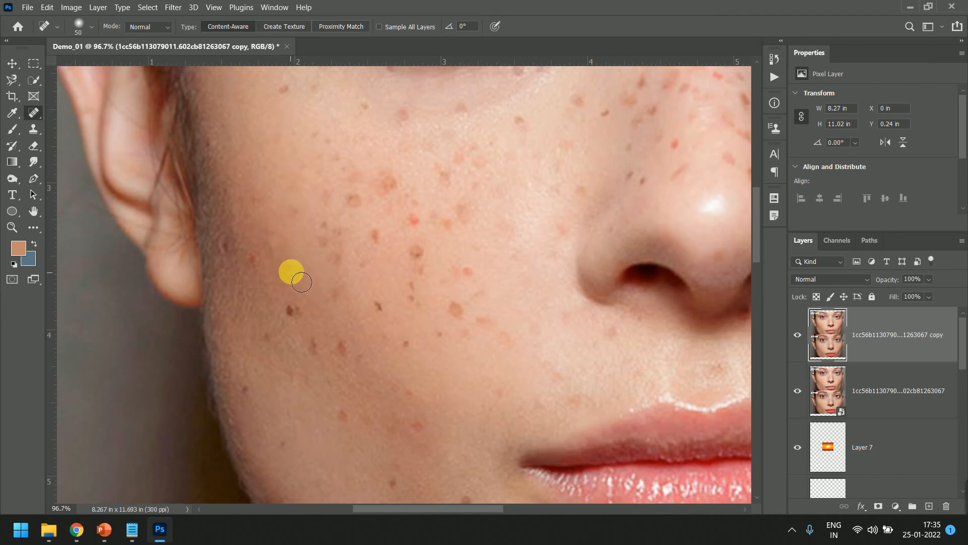
click(323, 221)
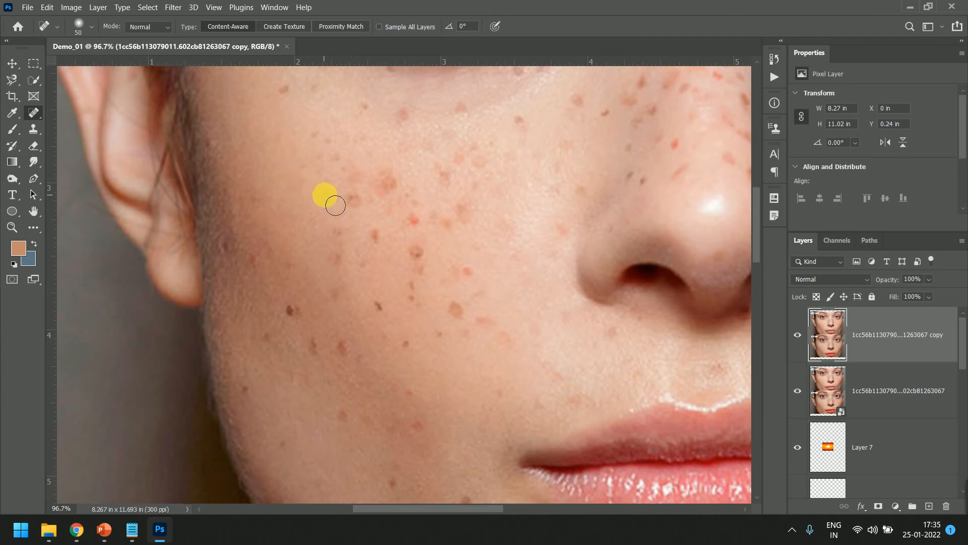
click(283, 89)
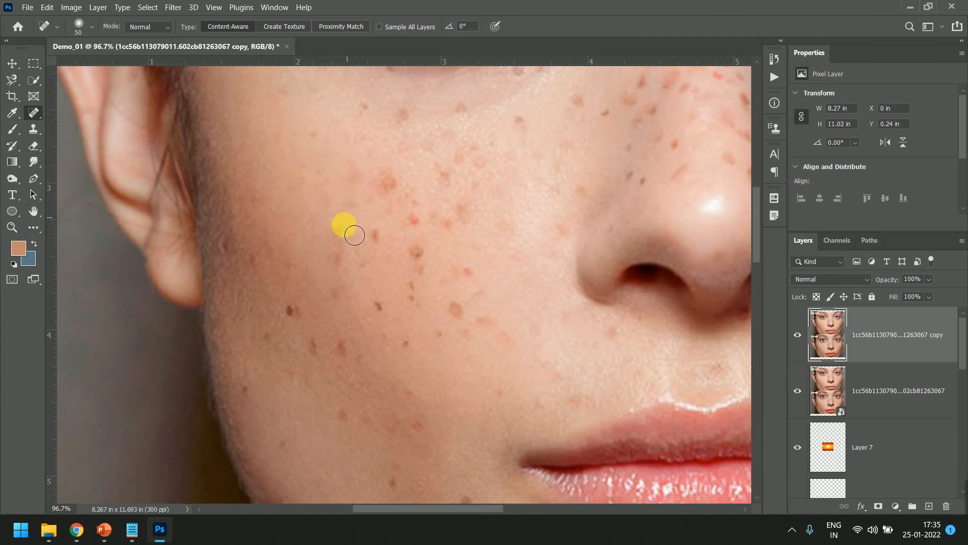
drag(353, 231, 345, 278)
click(294, 262)
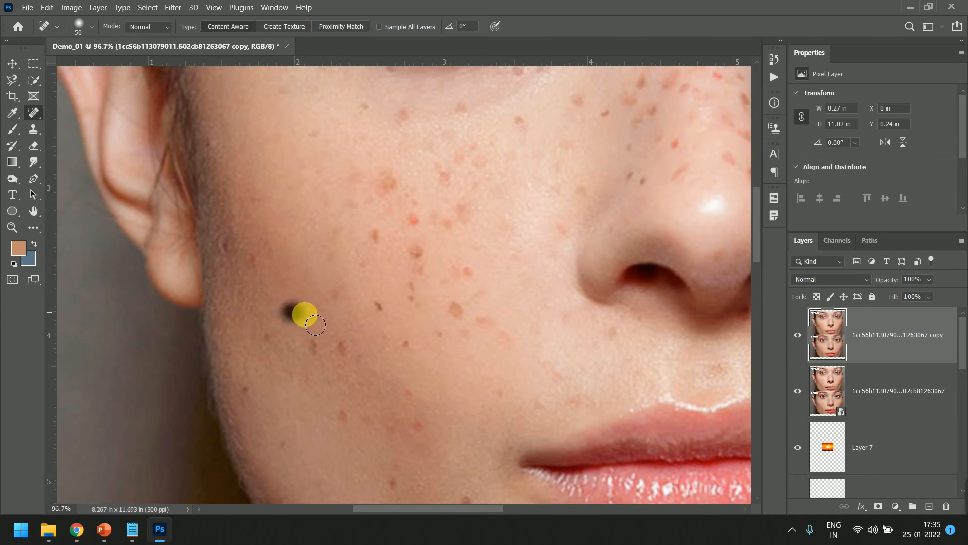
click(290, 308)
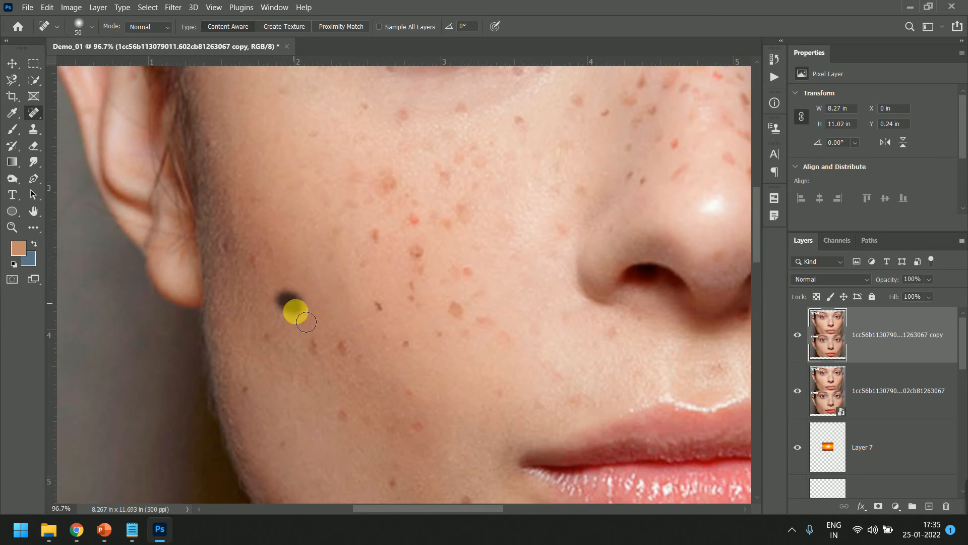
click(257, 262)
click(263, 320)
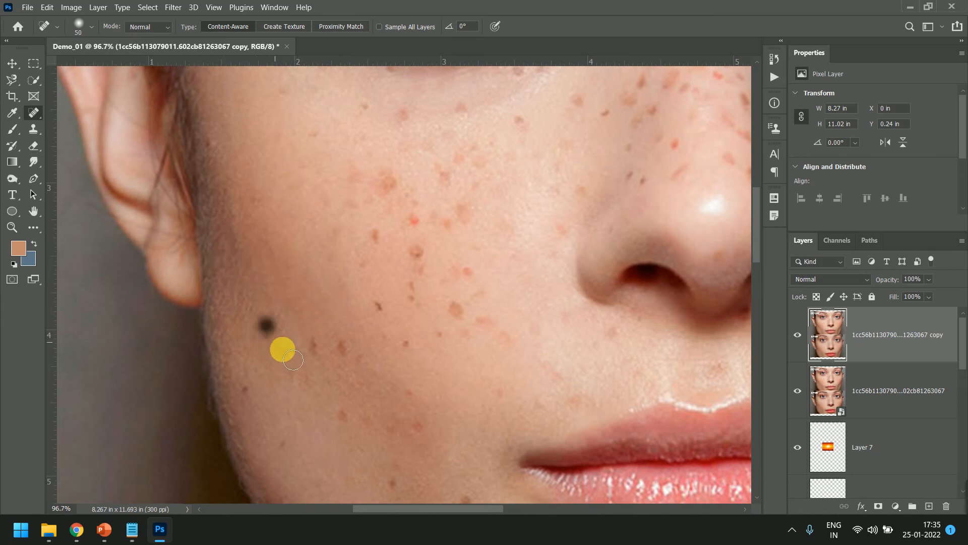
click(320, 363)
click(386, 315)
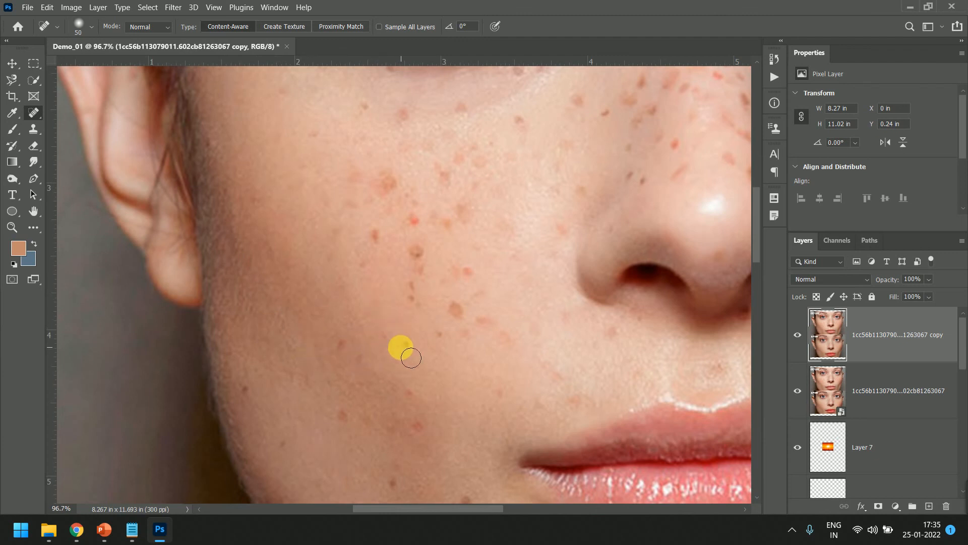
click(345, 338)
click(385, 335)
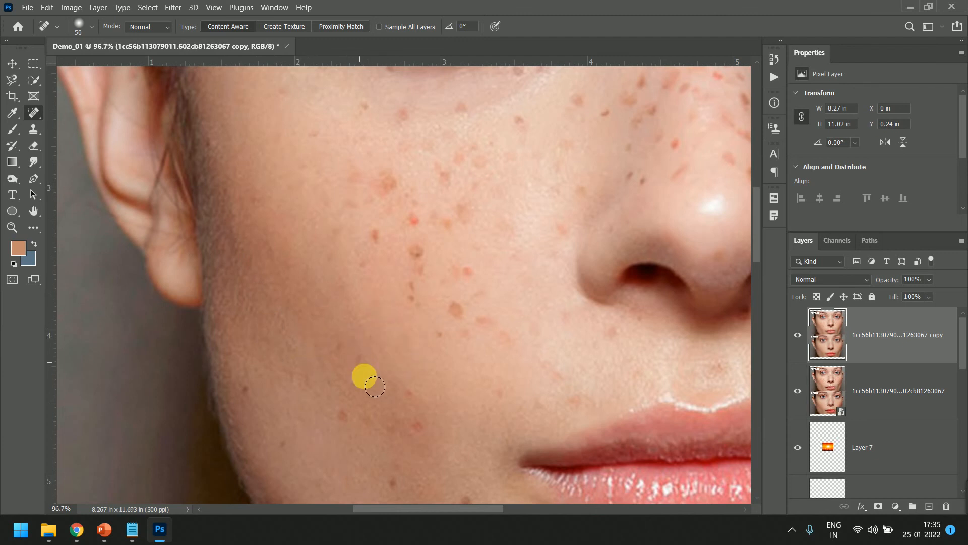
click(335, 345)
click(353, 404)
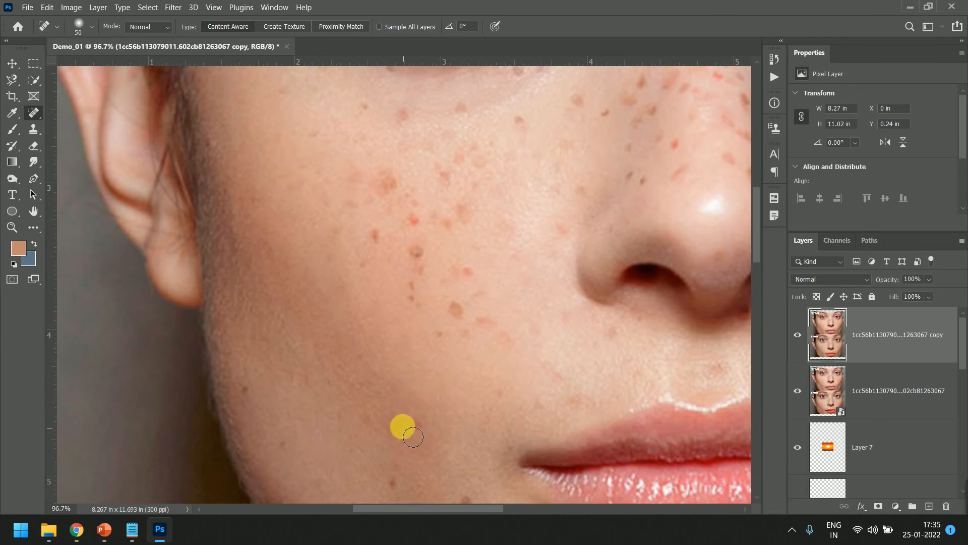
click(393, 489)
click(372, 419)
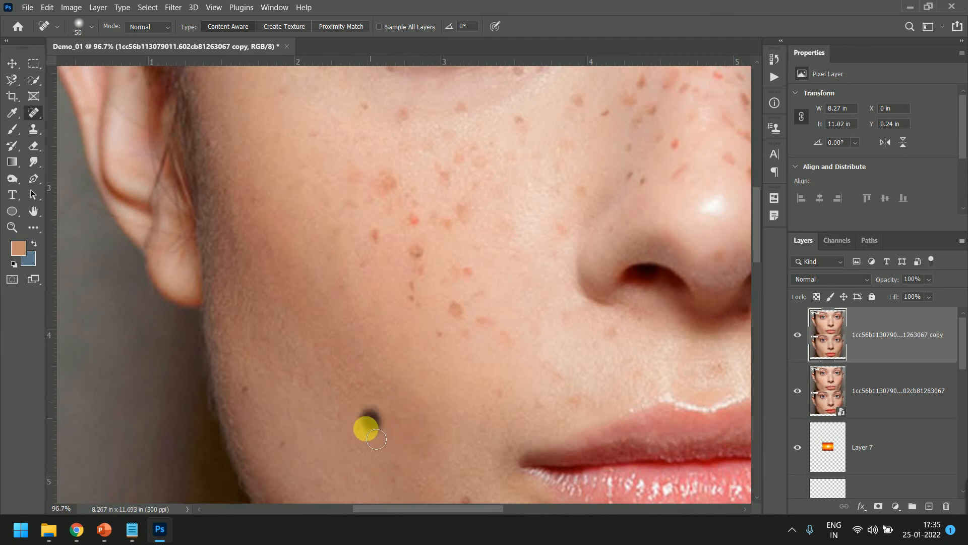
Step: Compare the healed cheek with the original by repeatedly hiding and showing the retouched copy layer
scroll(340, 353, down, 3)
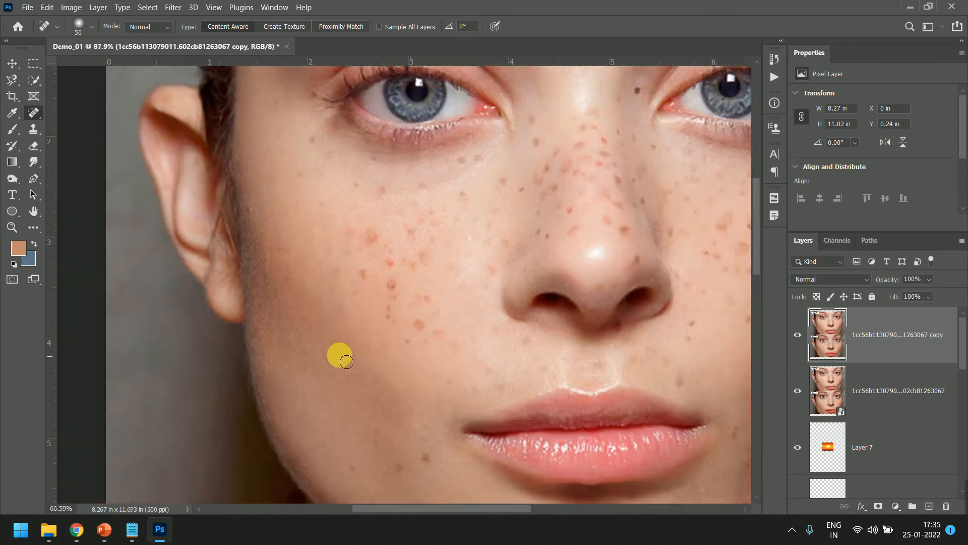
scroll(340, 354, up, 1)
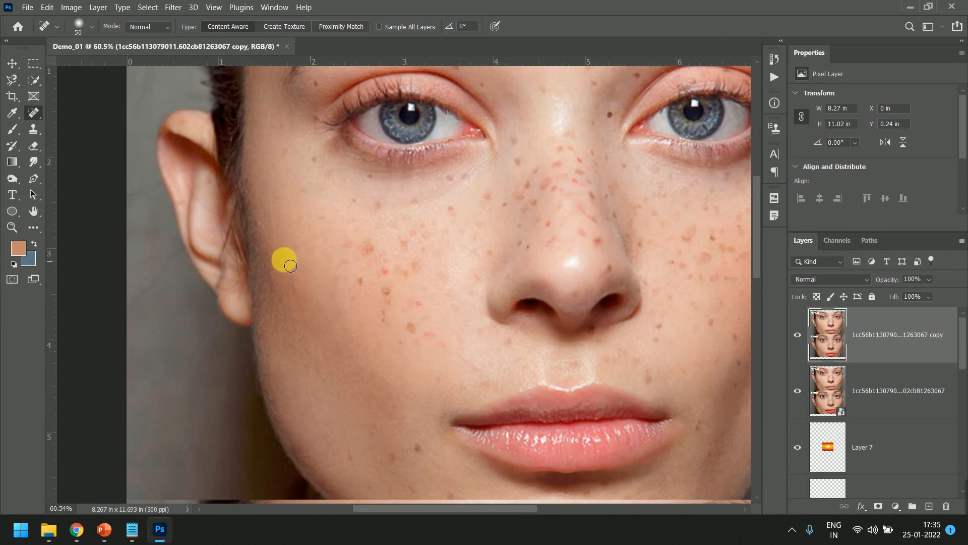
click(800, 337)
click(799, 338)
click(800, 337)
click(799, 337)
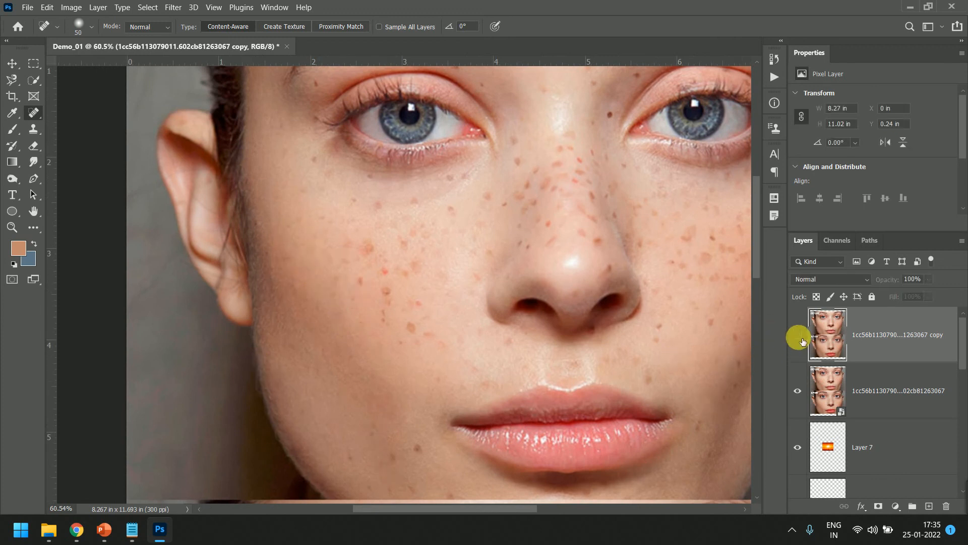
click(799, 337)
click(799, 337)
click(798, 337)
click(798, 338)
click(798, 337)
click(798, 337)
scroll(479, 235, down, 1)
scroll(479, 234, down, 2)
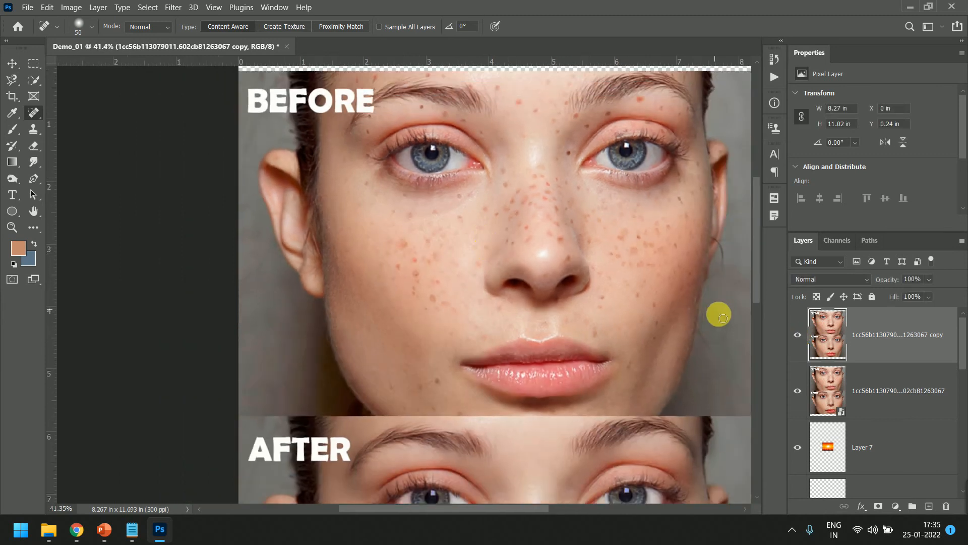
click(800, 342)
click(800, 342)
click(800, 342)
click(798, 342)
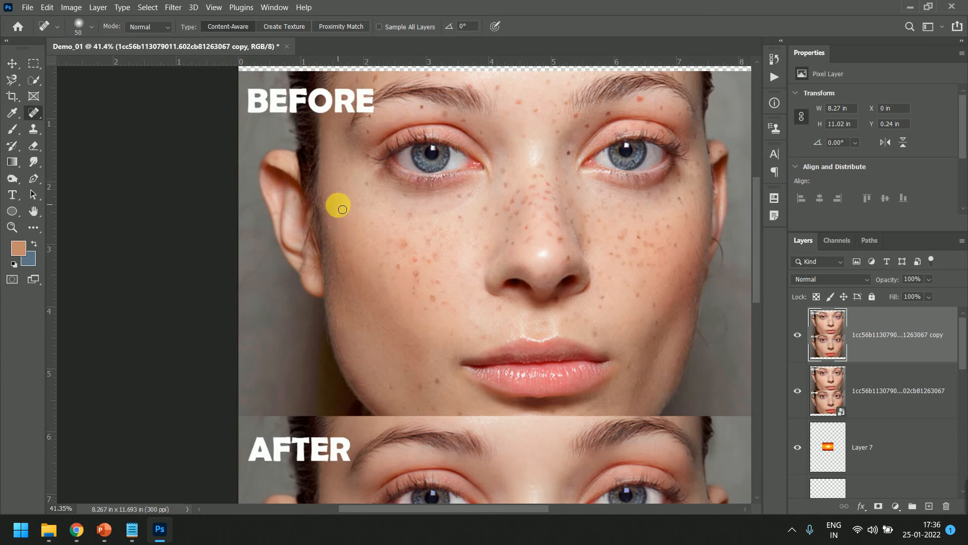
scroll(331, 277, down, 1)
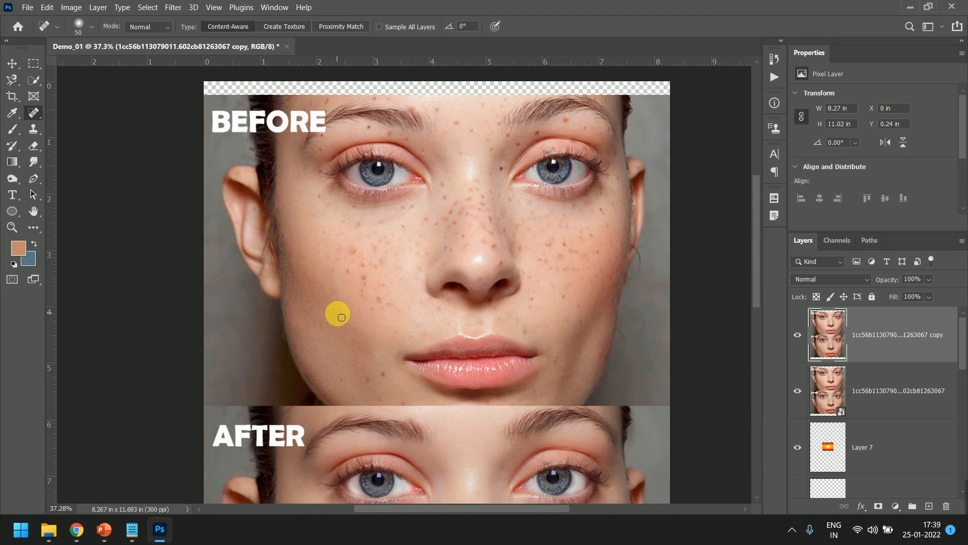
Step: Switch to the class notes in Notepad and highlight Photoshop in the Graphic software list
click(132, 529)
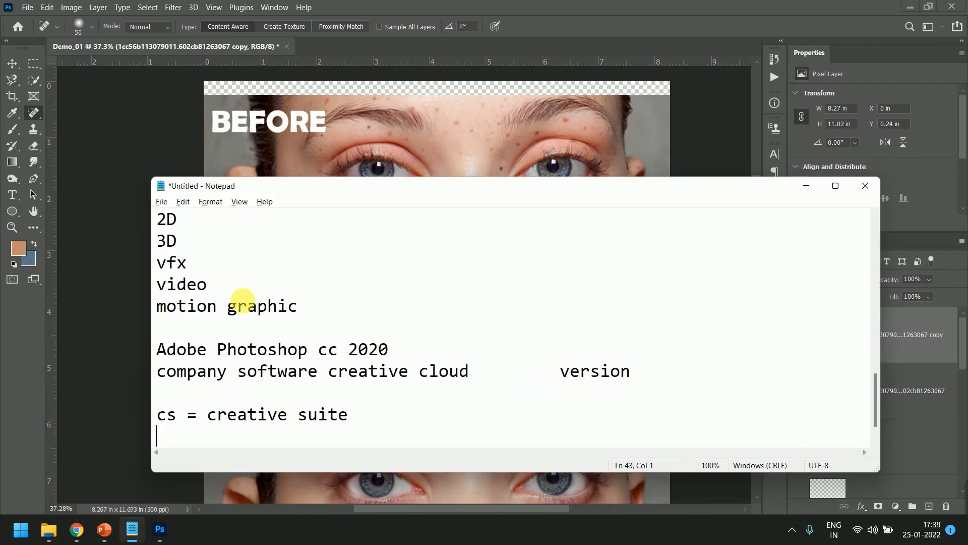
scroll(355, 320, down, 1)
scroll(353, 316, up, 4)
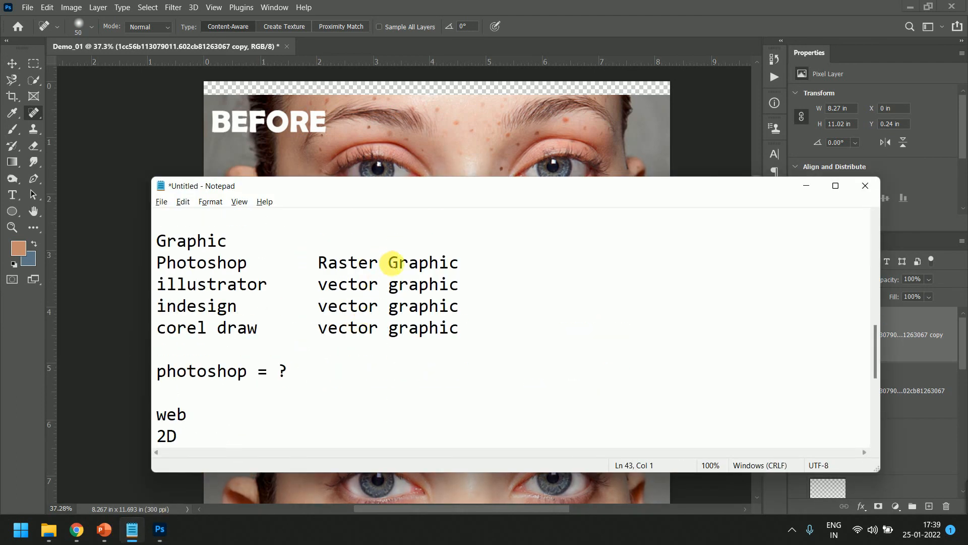
click(482, 265)
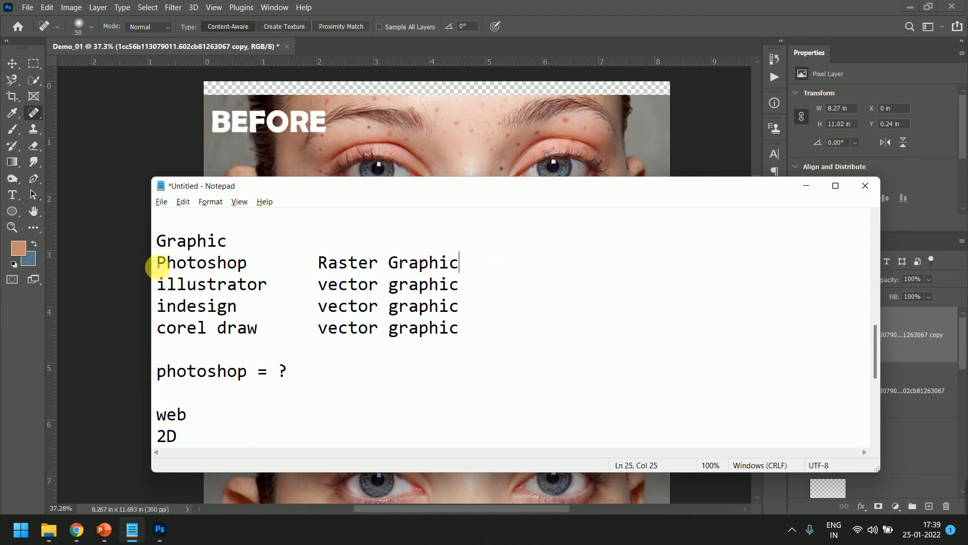
drag(157, 263, 248, 267)
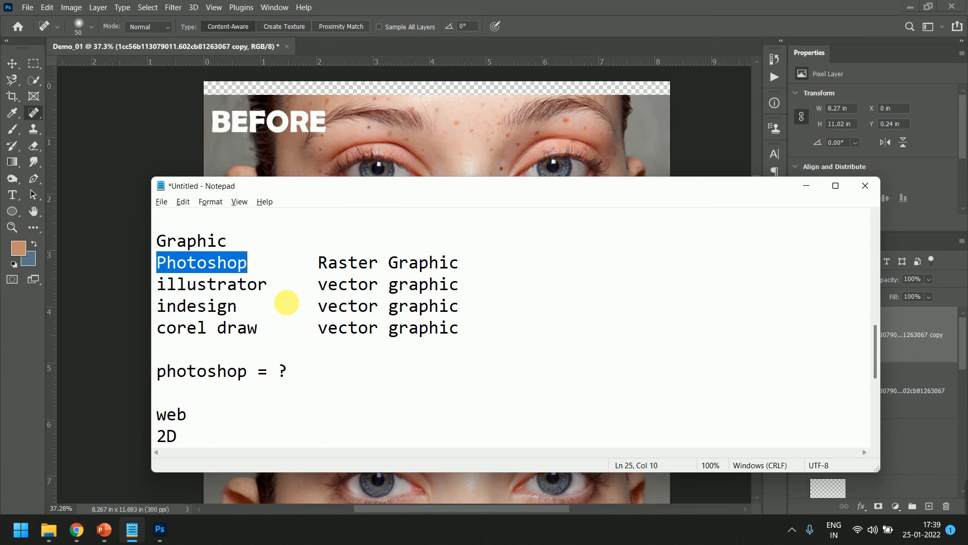
Step: Below the corel draw row, start a list of design items with letter, logo, banner and poster on separate lines
click(509, 343)
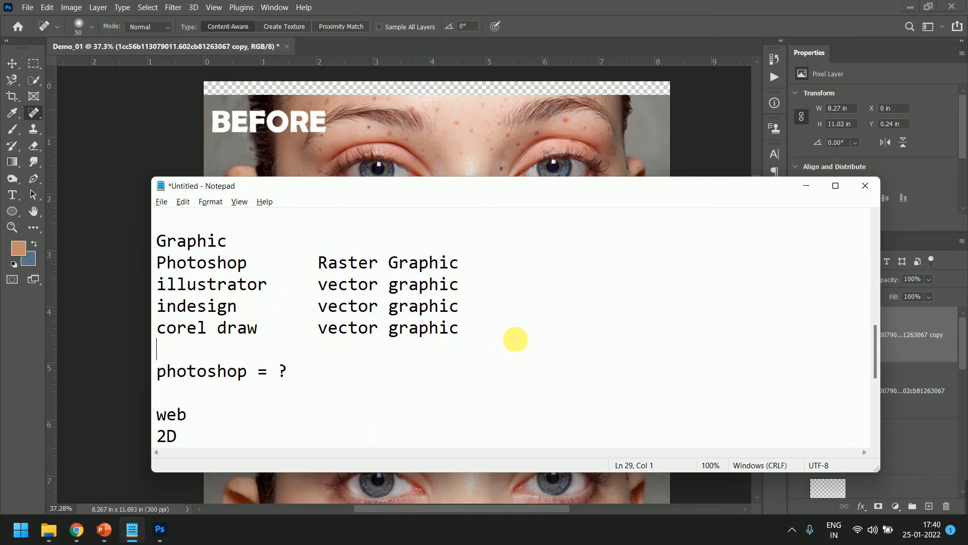
key(Return)
key(Return)
text(letter)
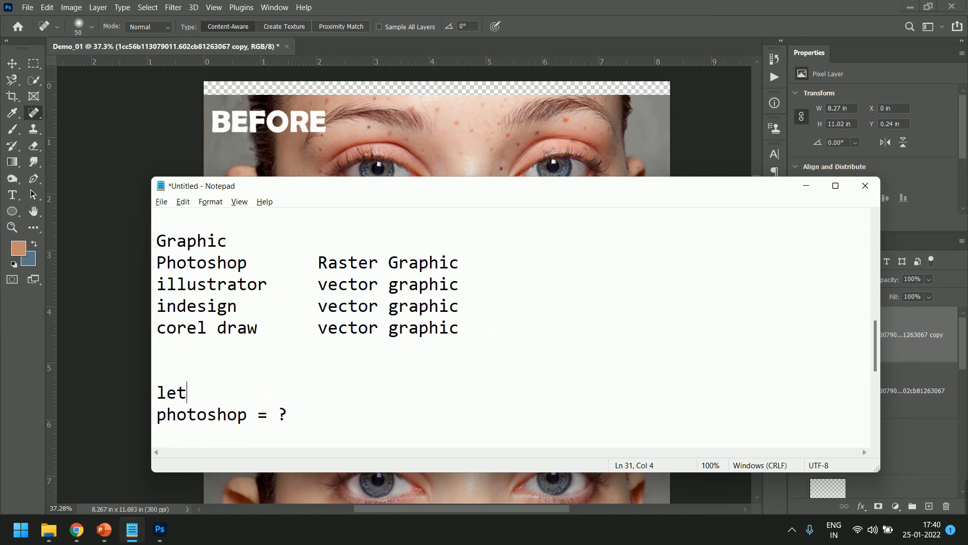
key(Return)
text(logo)
key(Return)
text(banner)
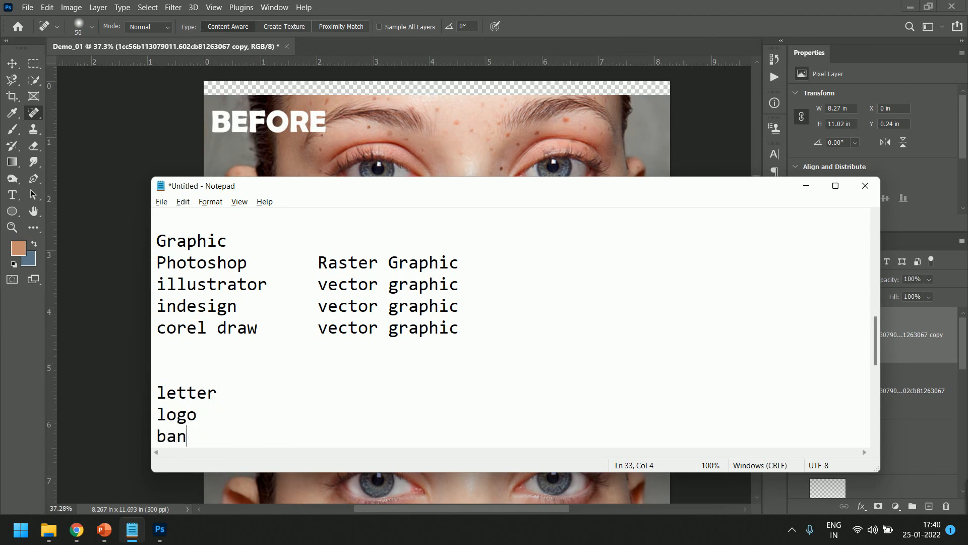
key(Return)
text(poster)
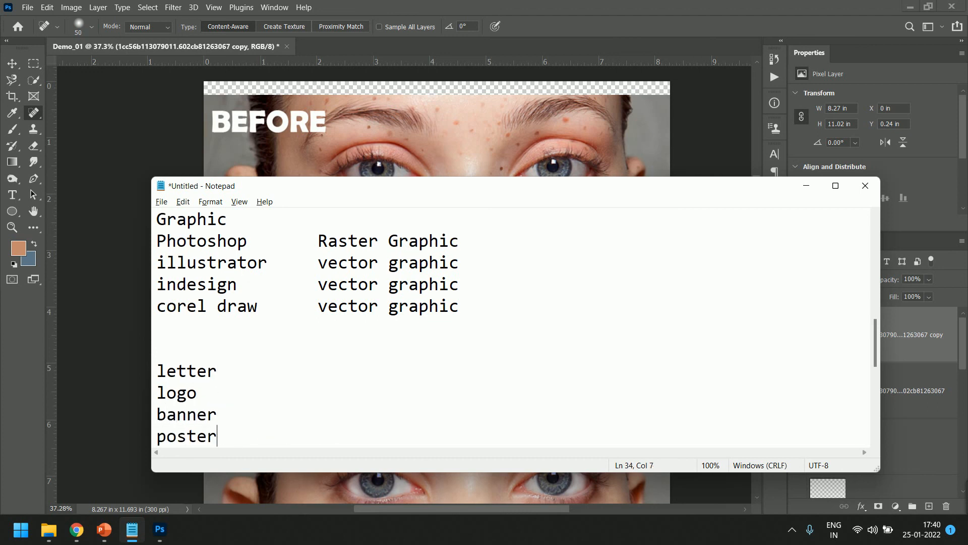
Step: Continue the design items list with catalog, brochure and i card on separate lines
key(Return)
text(catalog)
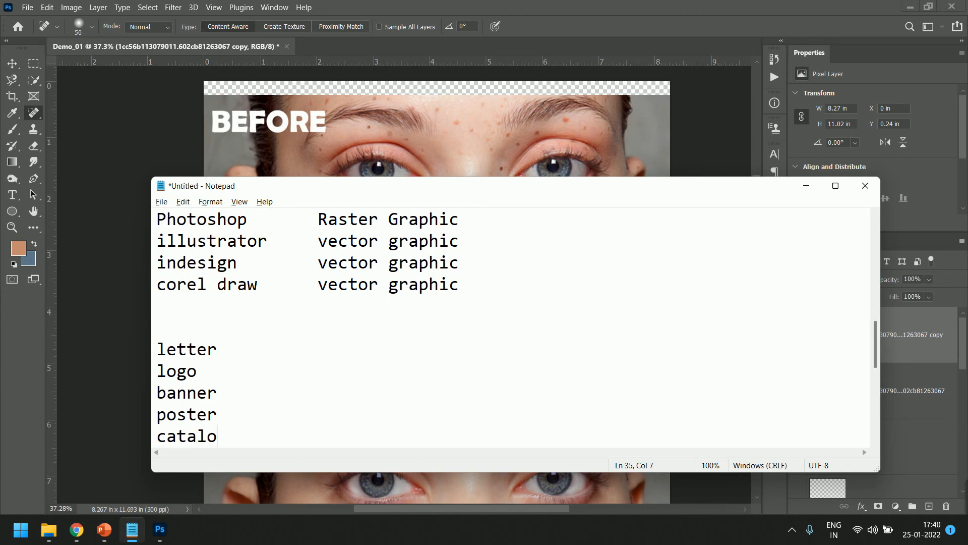
key(Return)
text(brochure)
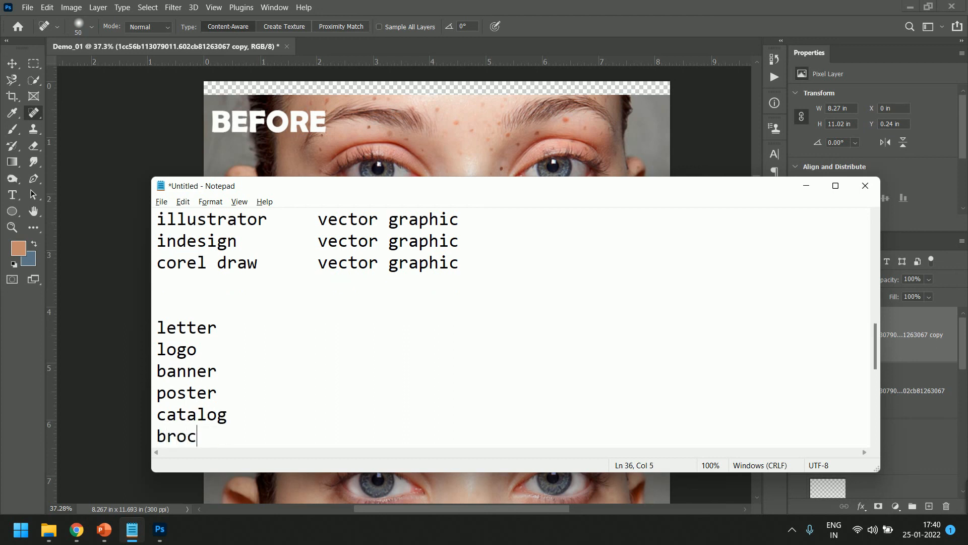
key(Return)
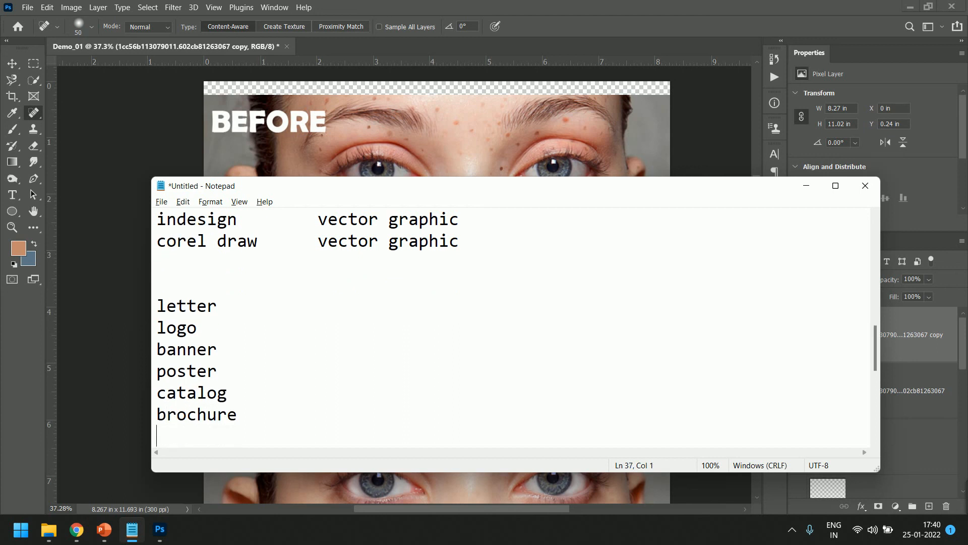
text(pso)
key(BackSpace)
key(BackSpace)
key(BackSpace)
text(i card a)
key(BackSpace)
text(rd)
key(Return)
Step: Finish the design items list with pamplates, hodding, busijes and social media on separate lines
text(a)
key(BackSpace)
text(p)
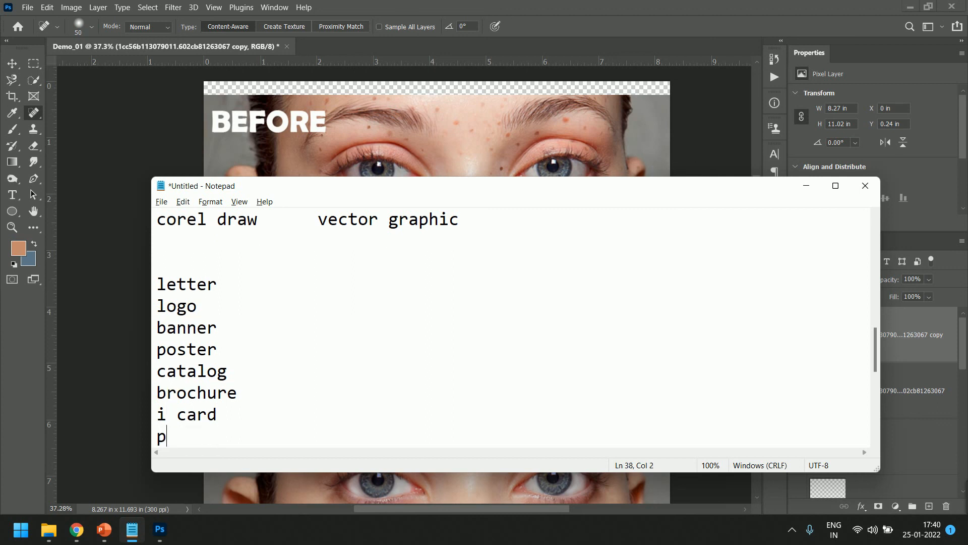
text(amplates)
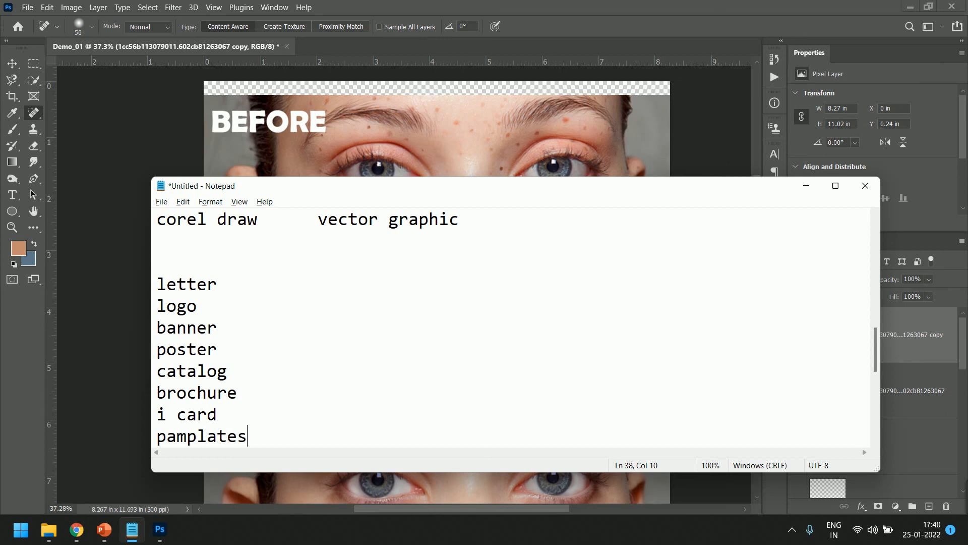
key(Return)
text(hodding)
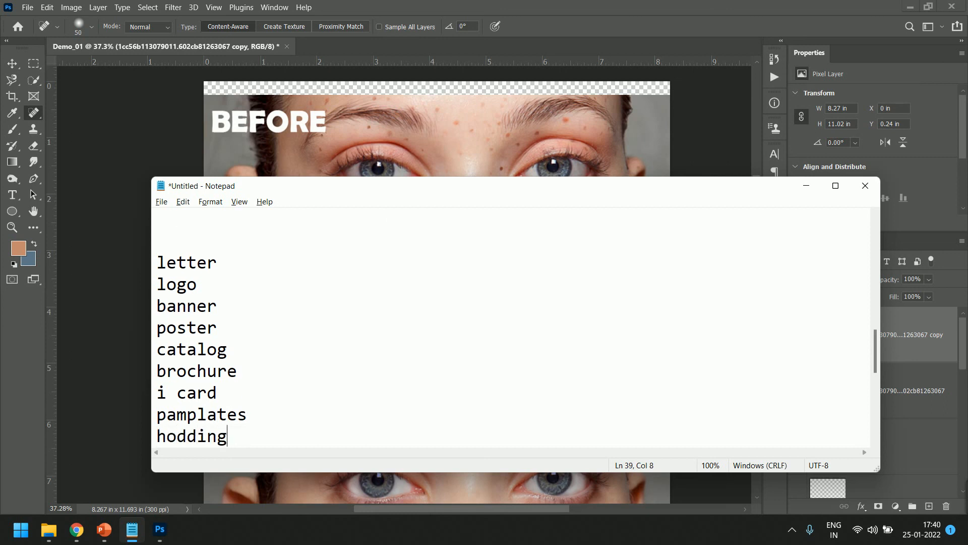
key(Return)
text(busijes)
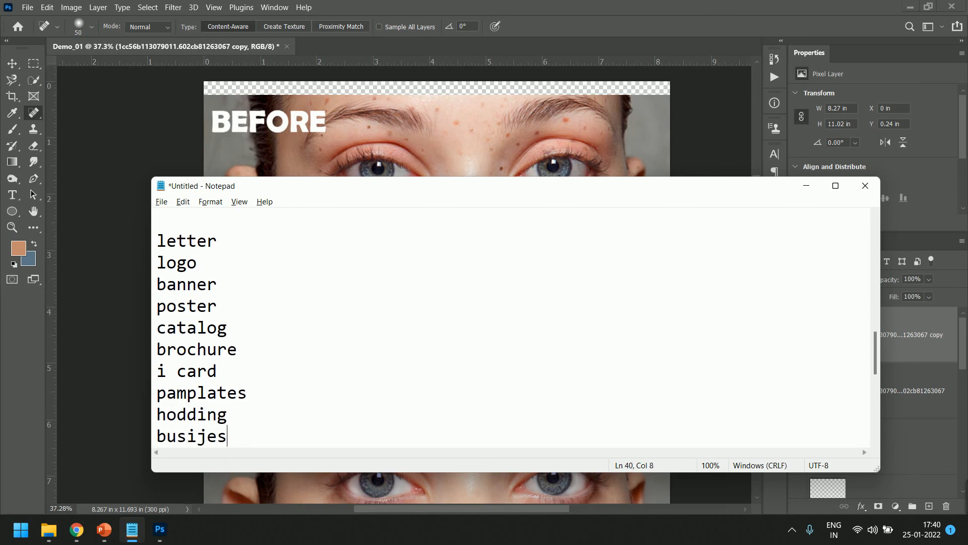
key(Return)
text(social media)
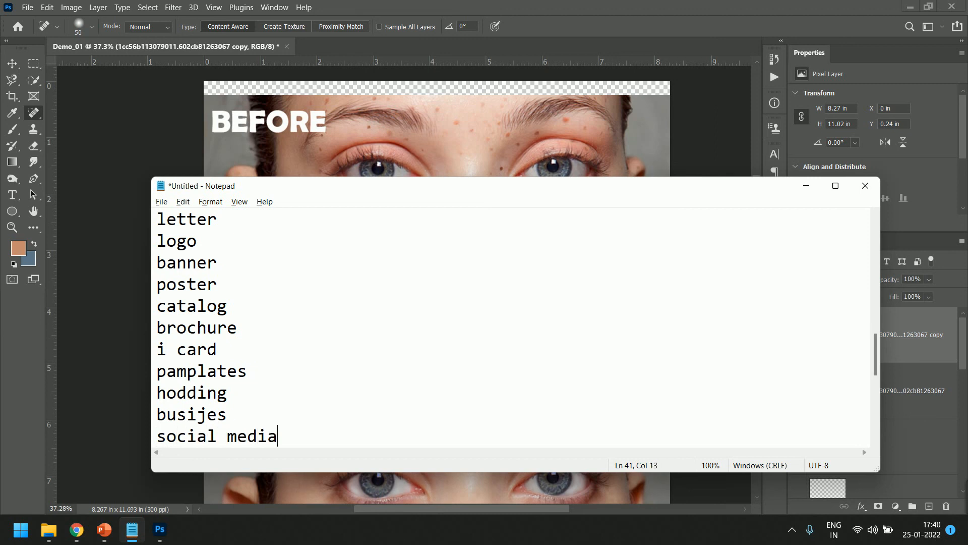
key(Return)
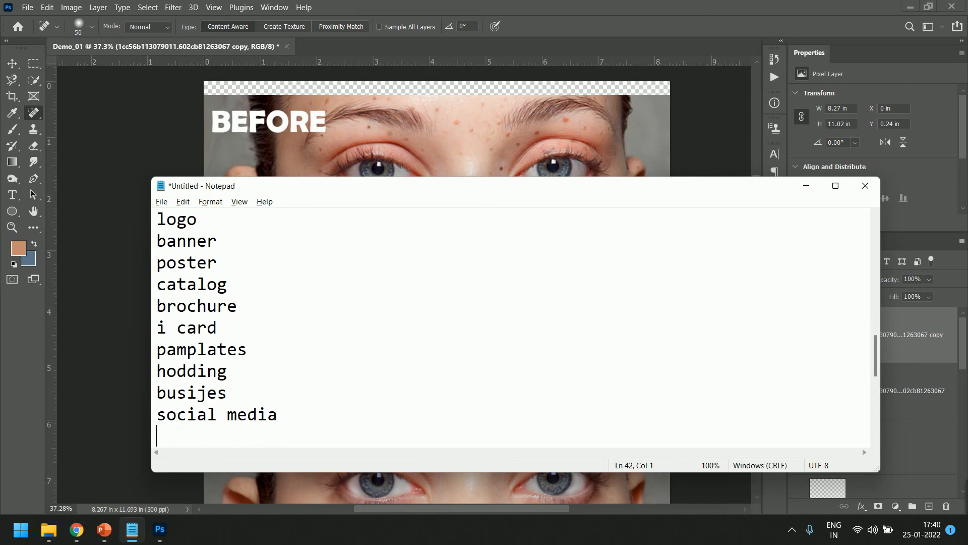
Step: Review the vector software rows and the design items list, highlighting the illustrator, indesign and corel draw entries
scroll(325, 339, up, 3)
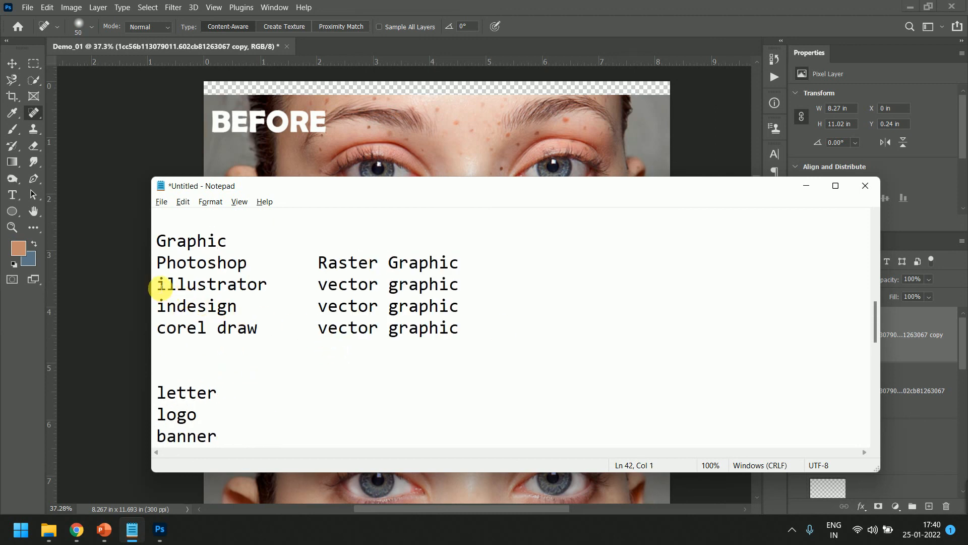
mouse_move(158, 285)
mouse_down()
mouse_move(212, 287)
mouse_move(270, 311)
mouse_move(279, 330)
mouse_up()
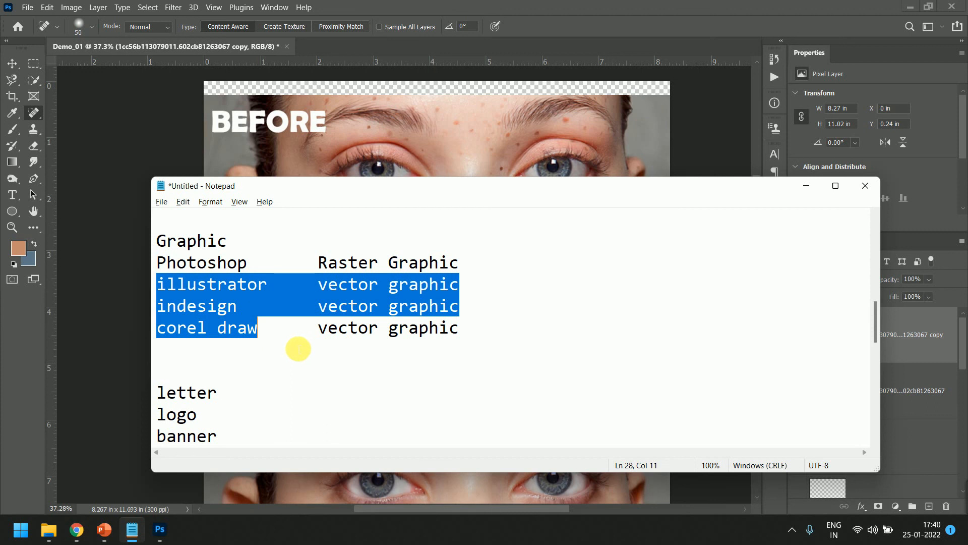
click(296, 345)
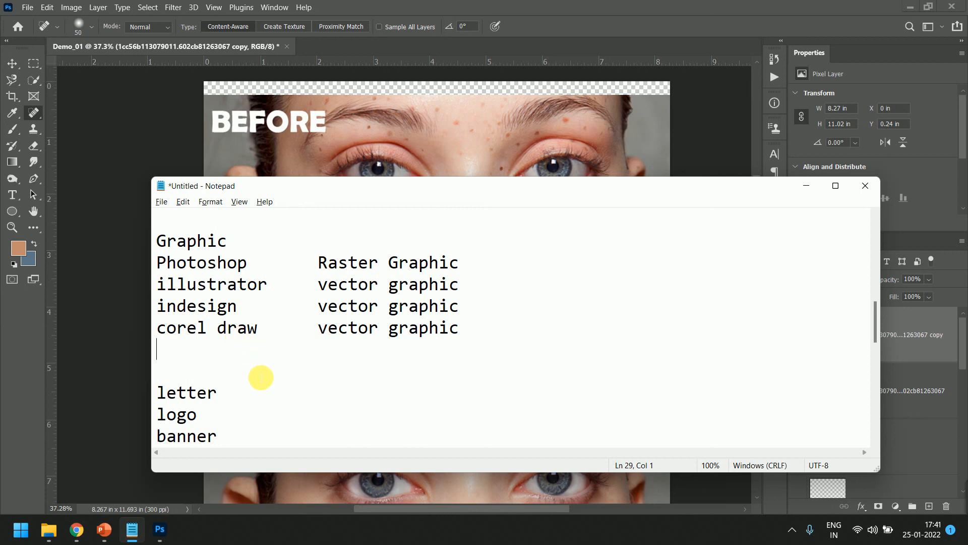
scroll(259, 377, down, 4)
scroll(252, 362, up, 2)
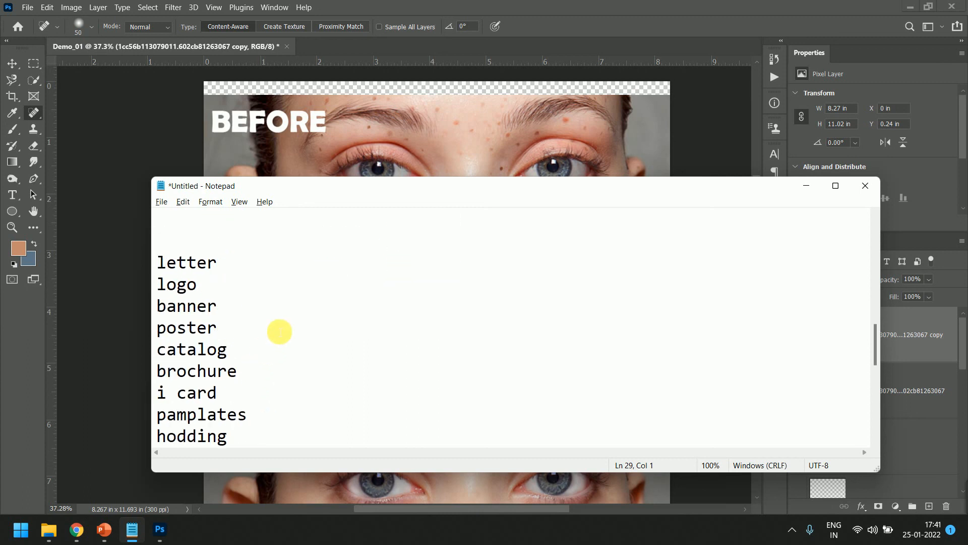
scroll(279, 331, up, 2)
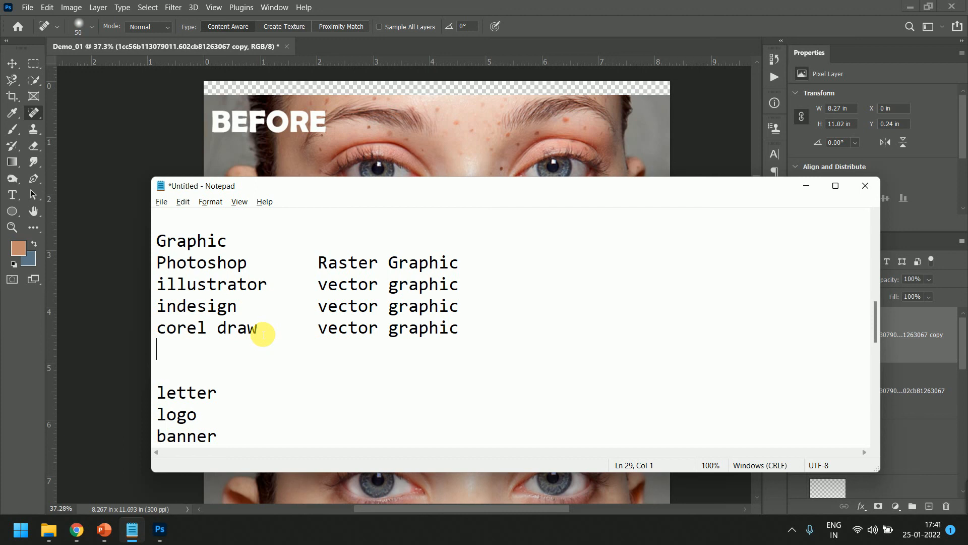
drag(156, 283, 464, 286)
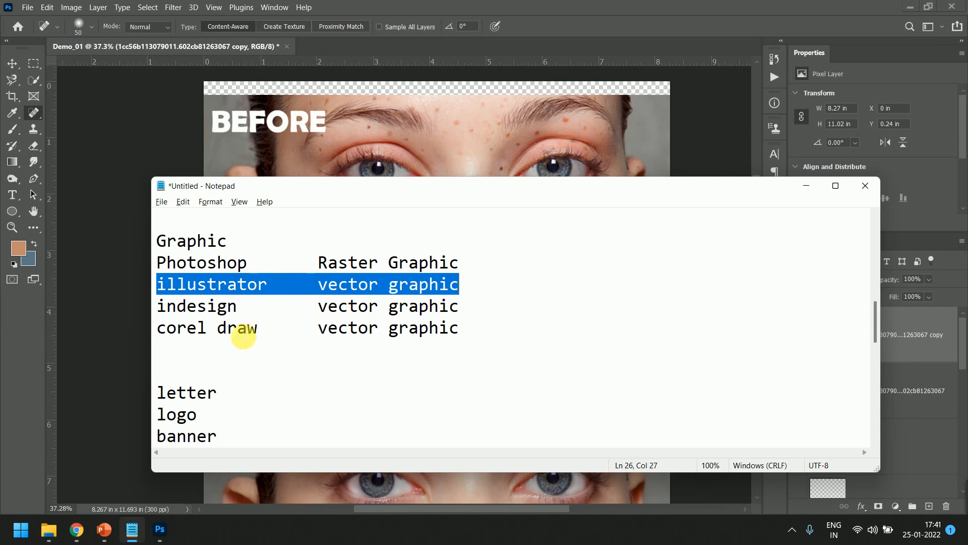
drag(158, 333, 479, 343)
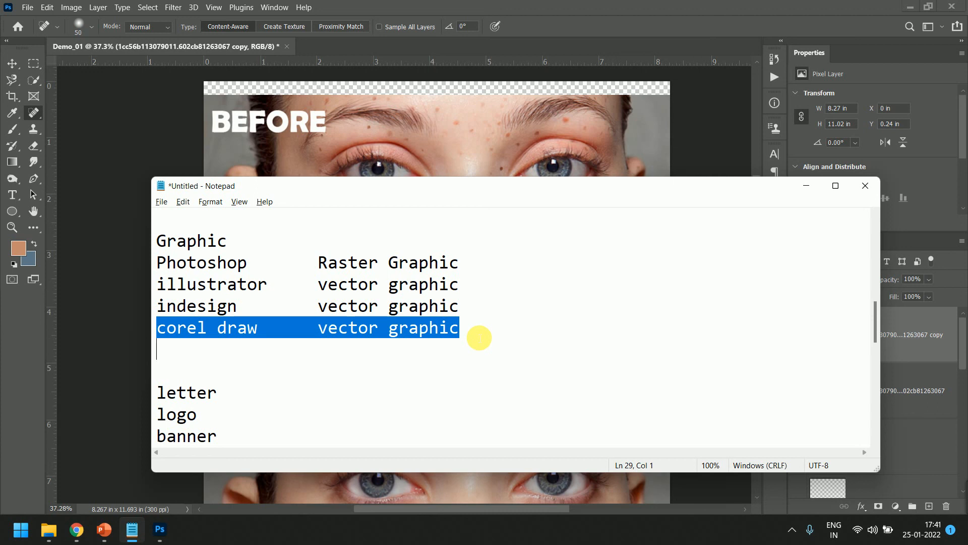
Step: Add "eleronic" in a third column on the Photoshop row, after Raster Graphic
click(495, 262)
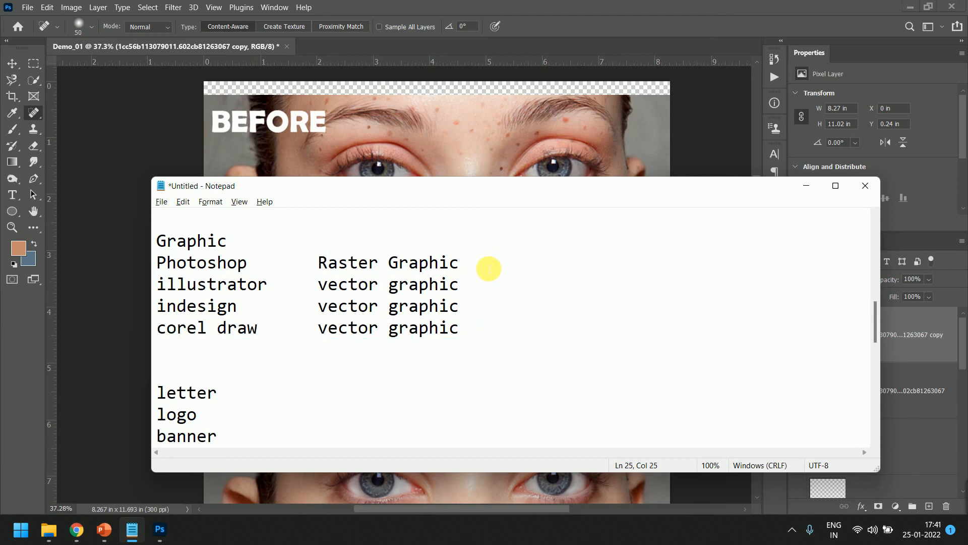
key(Tab)
key(Tab)
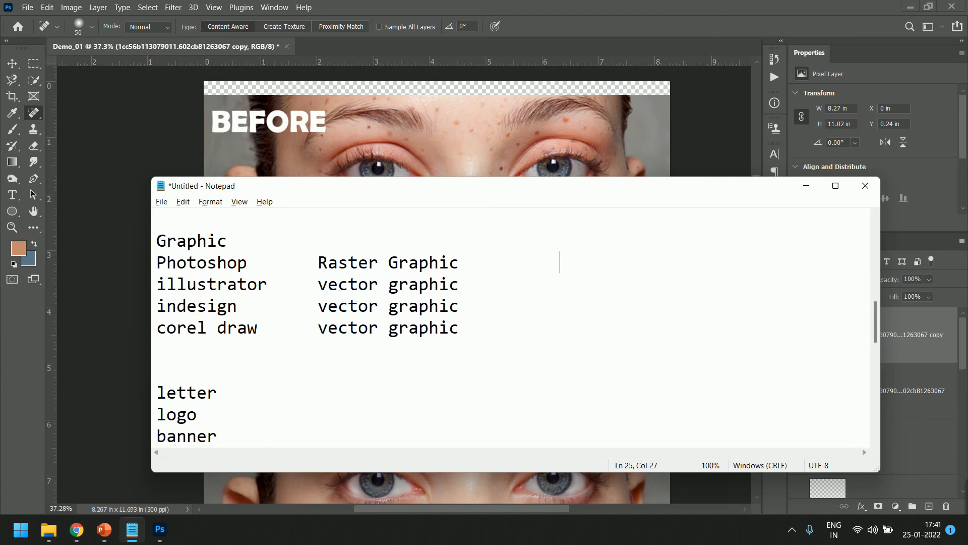
text(element)
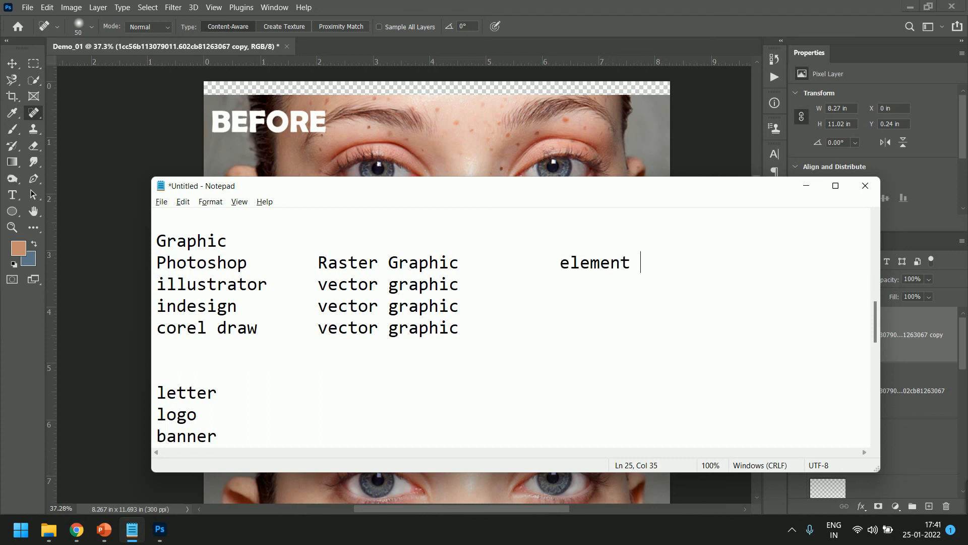
key(BackSpace)
key(BackSpace)
key(BackSpace)
key(BackSpace)
key(BackSpace)
key(BackSpace)
key(BackSpace)
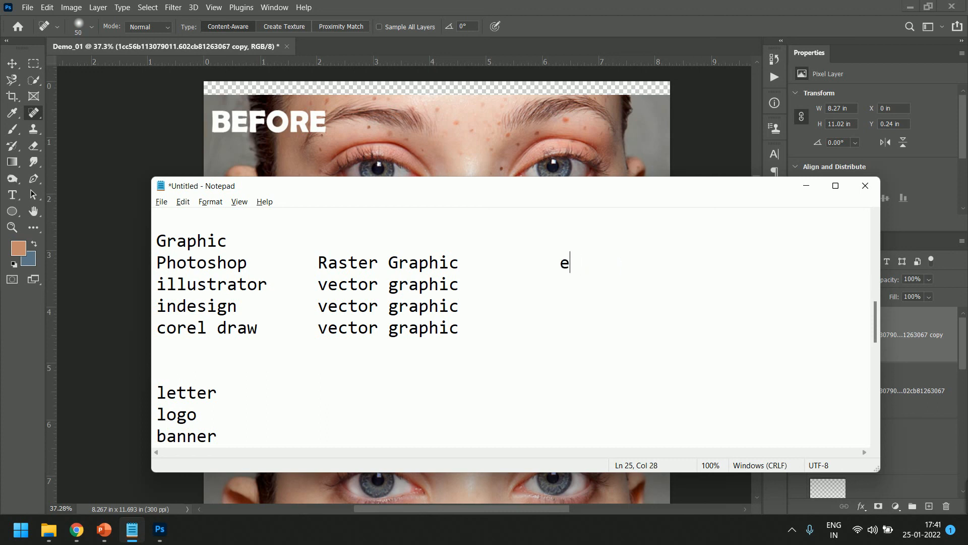
text(leronic)
Step: Fill the third column with "print" for illustrator, "pr" for indesign and "pri" for corel draw
key(Down)
key(Down)
key(Tab)
key(Up)
key(Tab)
key(Tab)
text(print)
key(Down)
key(Tab)
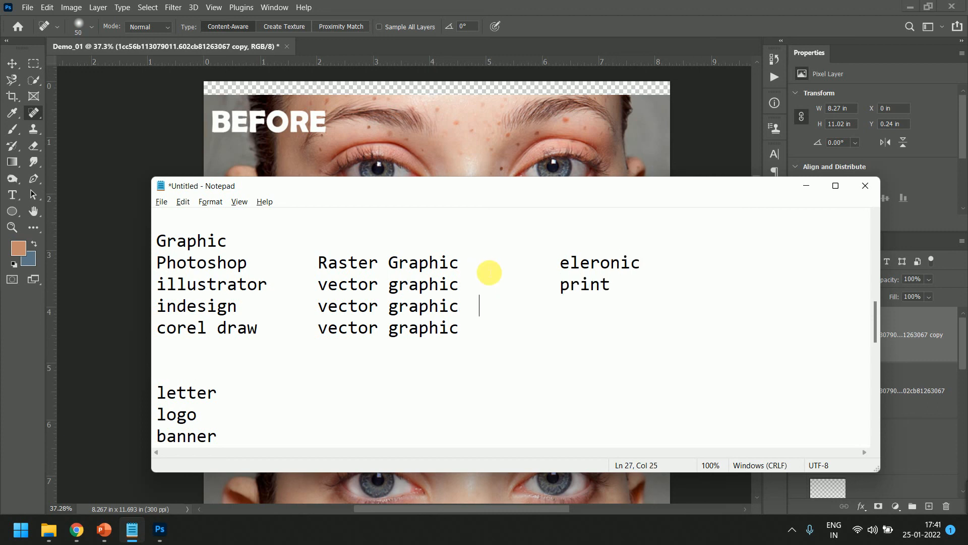
key(Tab)
text(pr)
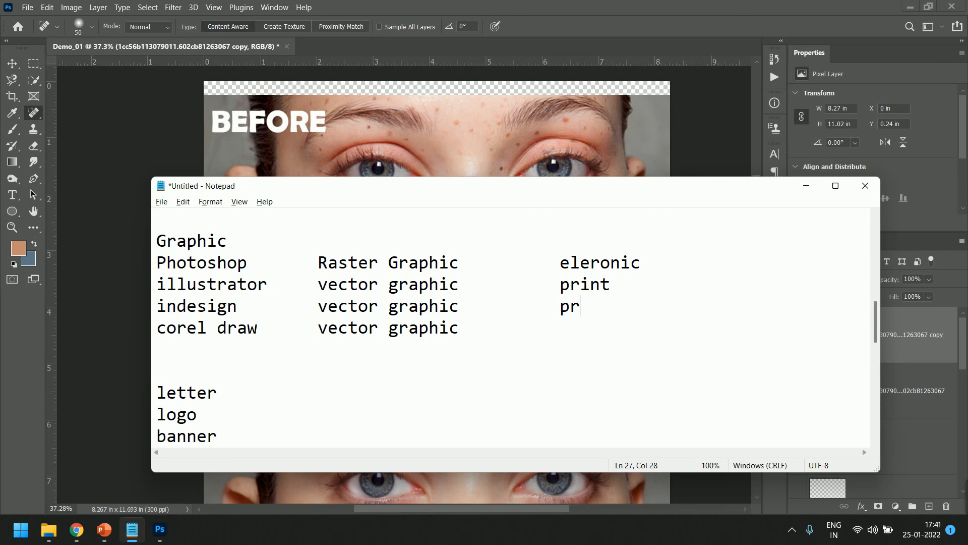
key(Down)
key(Tab)
key(Tab)
text(pri)
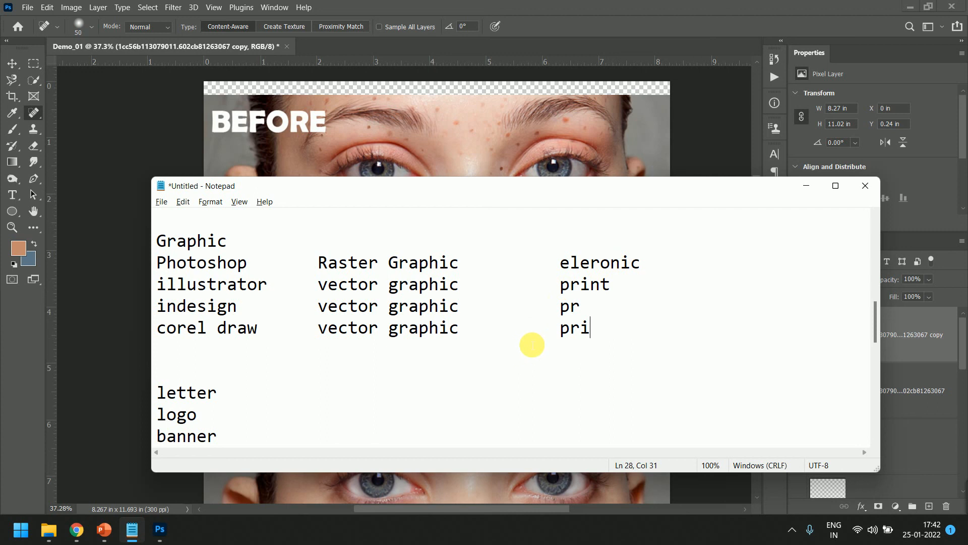
Step: Switch to the Google Meet call in Chrome and end the video call for everyone
scroll(532, 344, down, 5)
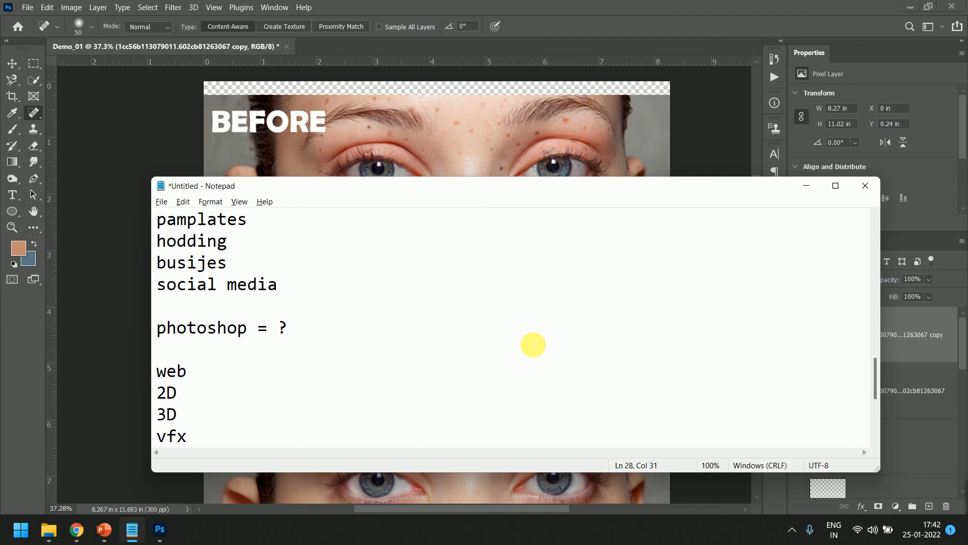
scroll(533, 345, down, 1)
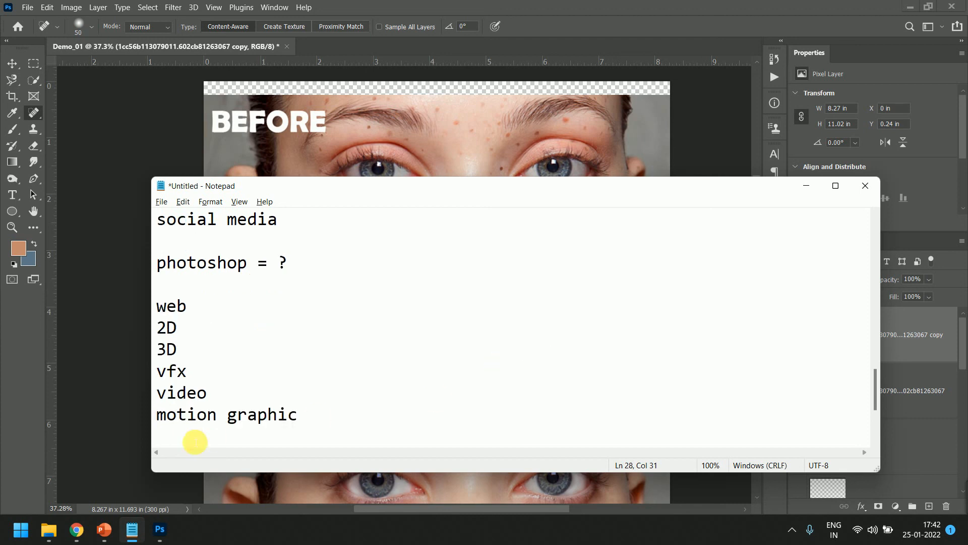
click(158, 531)
click(75, 530)
click(134, 466)
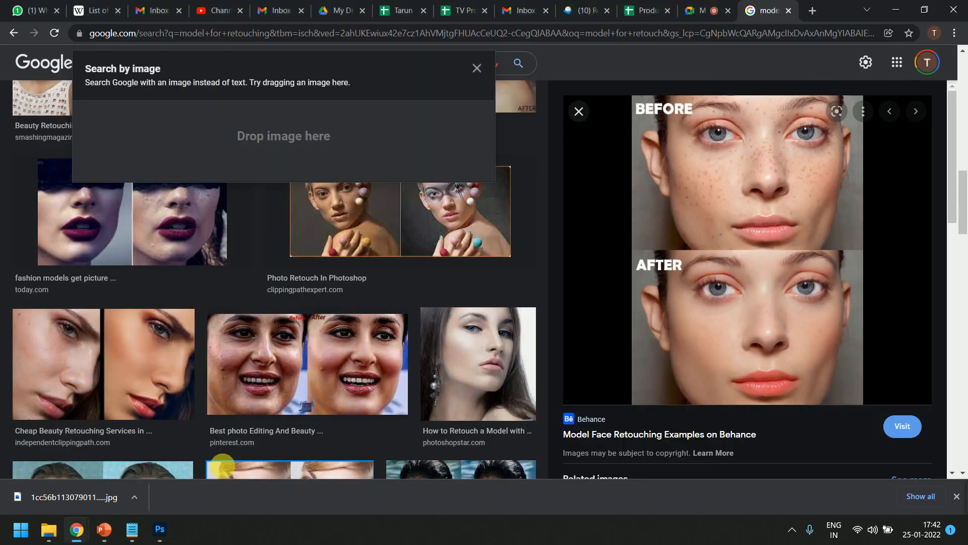
click(702, 10)
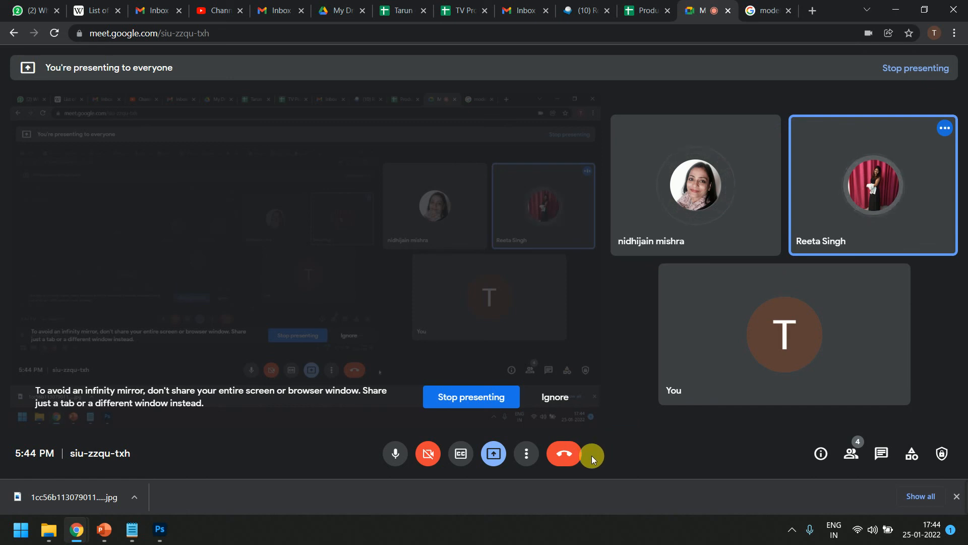
click(572, 458)
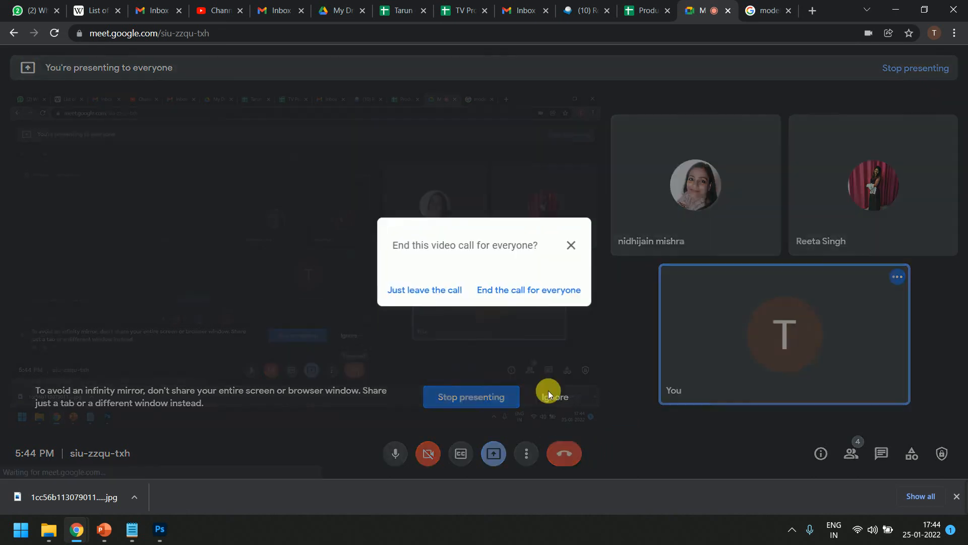
click(534, 288)
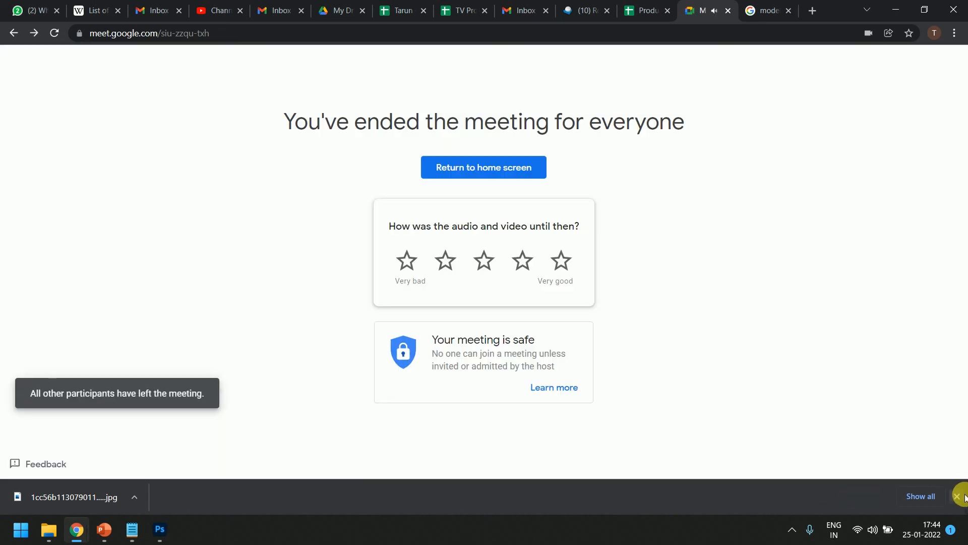